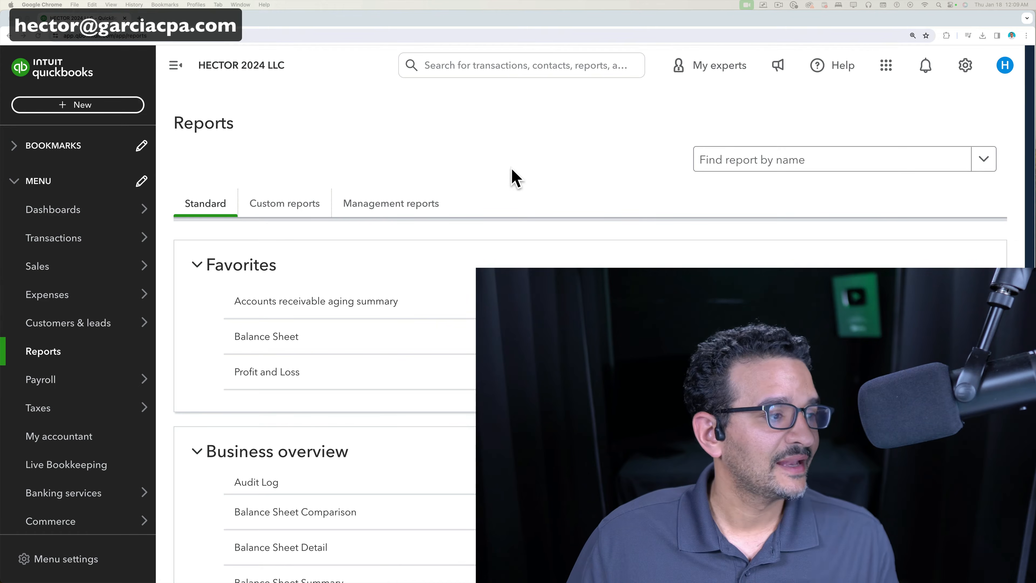
Step: Show the company's dashboard home page and return to the Reports page
mouse_move(135, 210)
left_click(167, 212)
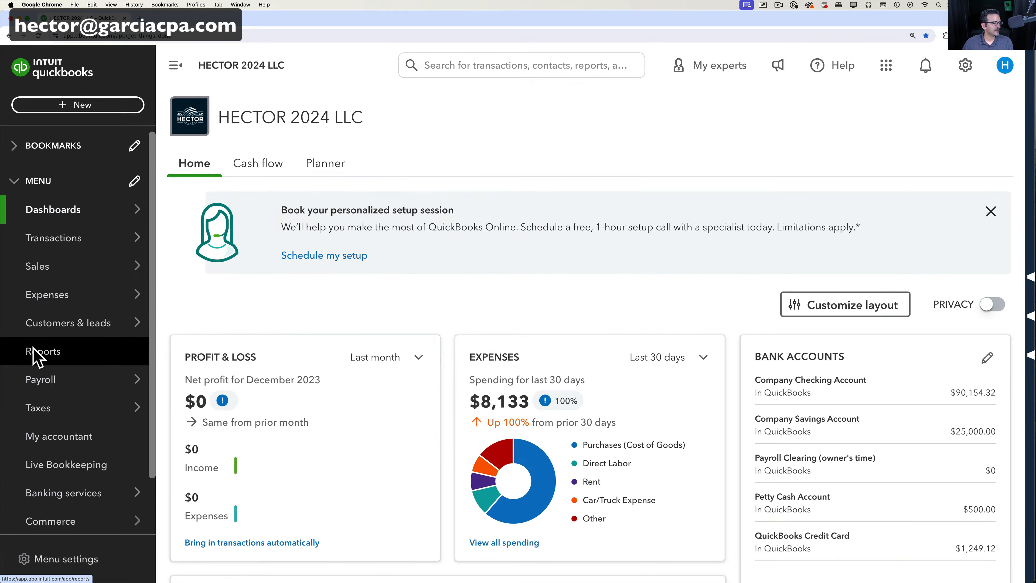
left_click(34, 350)
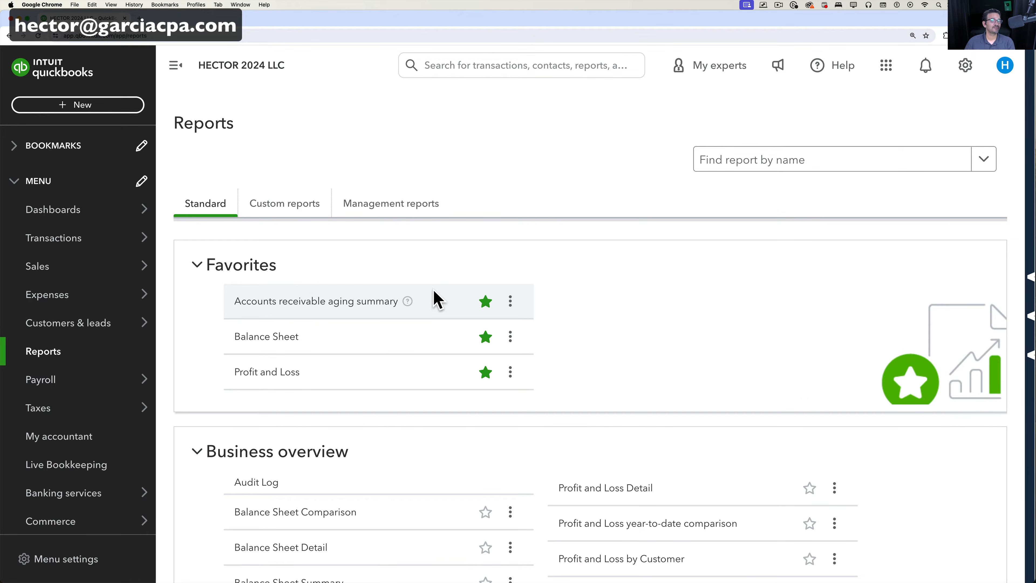
Step: Remove Accounts receivable aging summary, Balance Sheet and Profit and Loss from the favorite reports
left_click(485, 302)
left_click(486, 302)
left_click(485, 302)
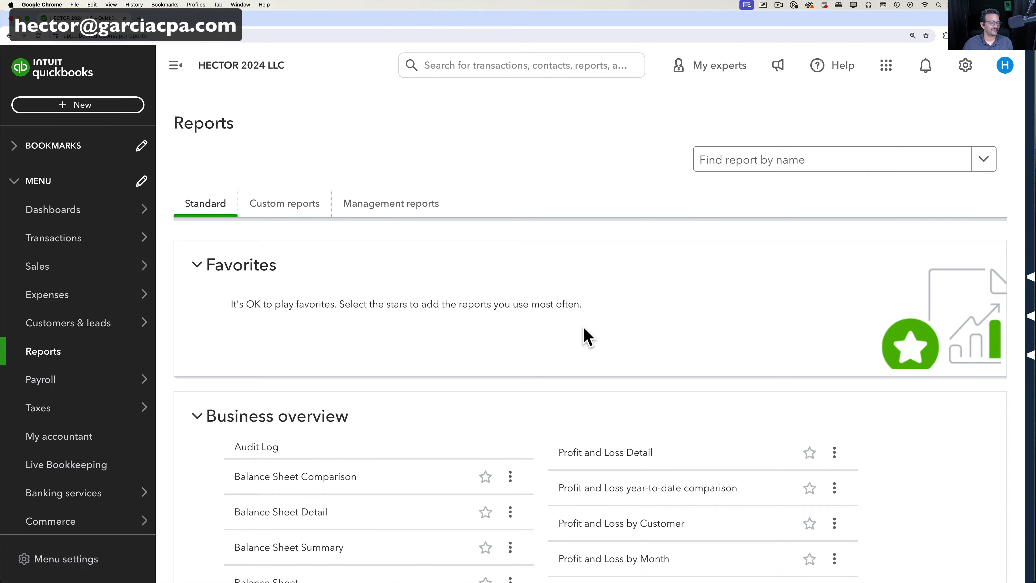
Step: Mark Profit and Loss by Month, Balance Sheet and Statement of Cash Flows in Business overview as favorites, leaving plain Profit and Loss unmarked
scroll(569, 310, "down", 5)
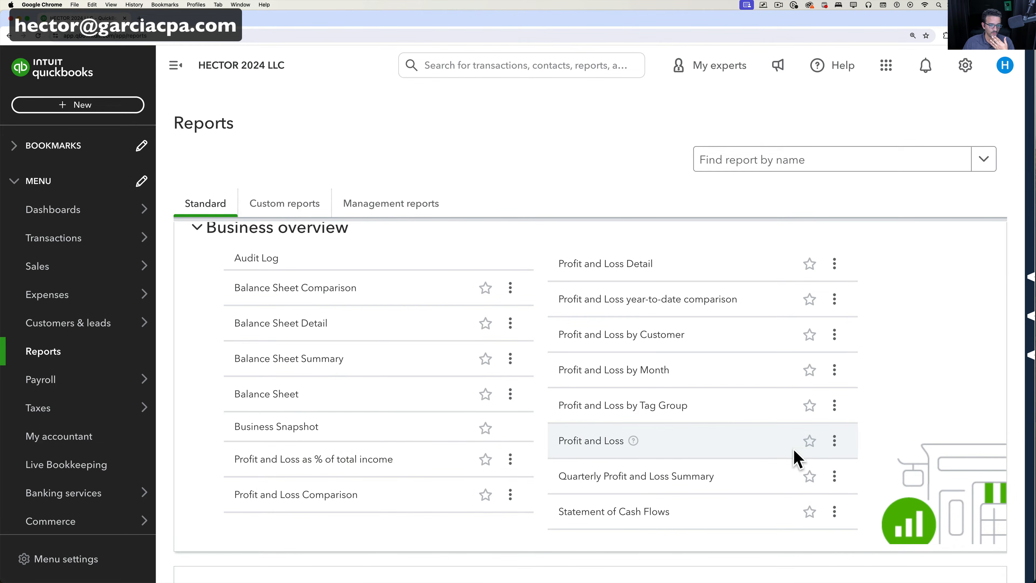
left_click(809, 442)
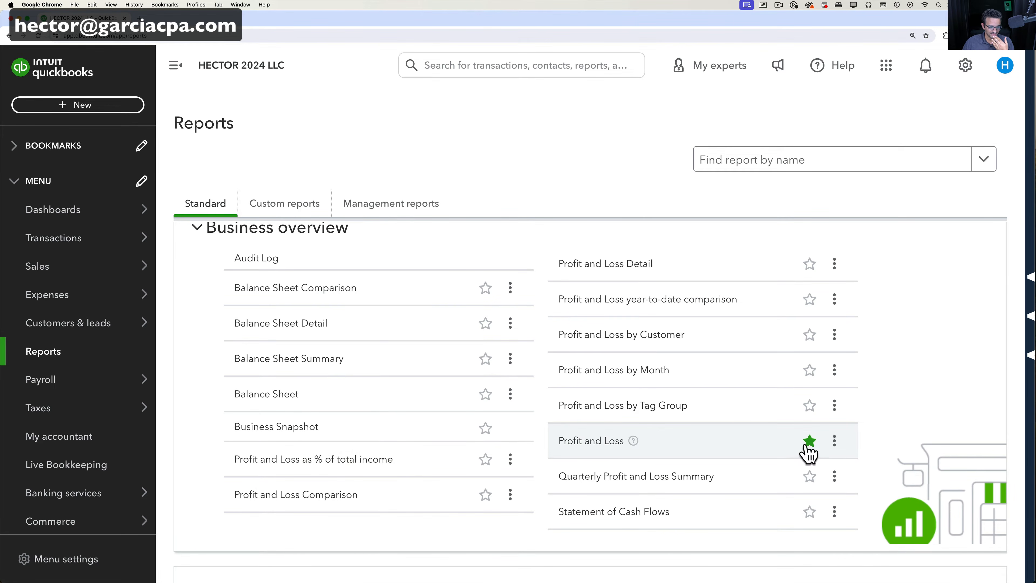
left_click(809, 370)
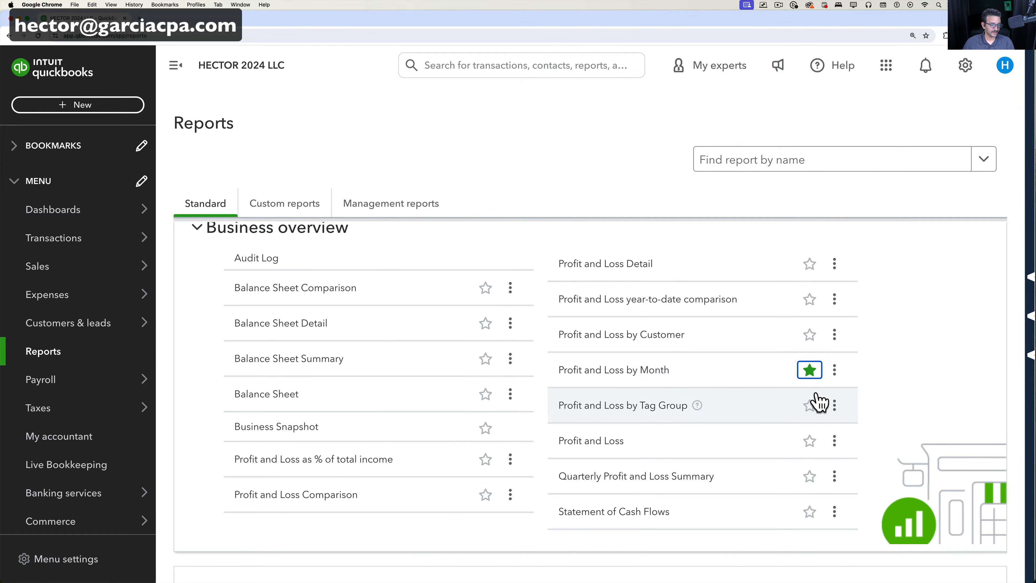
left_click(486, 399)
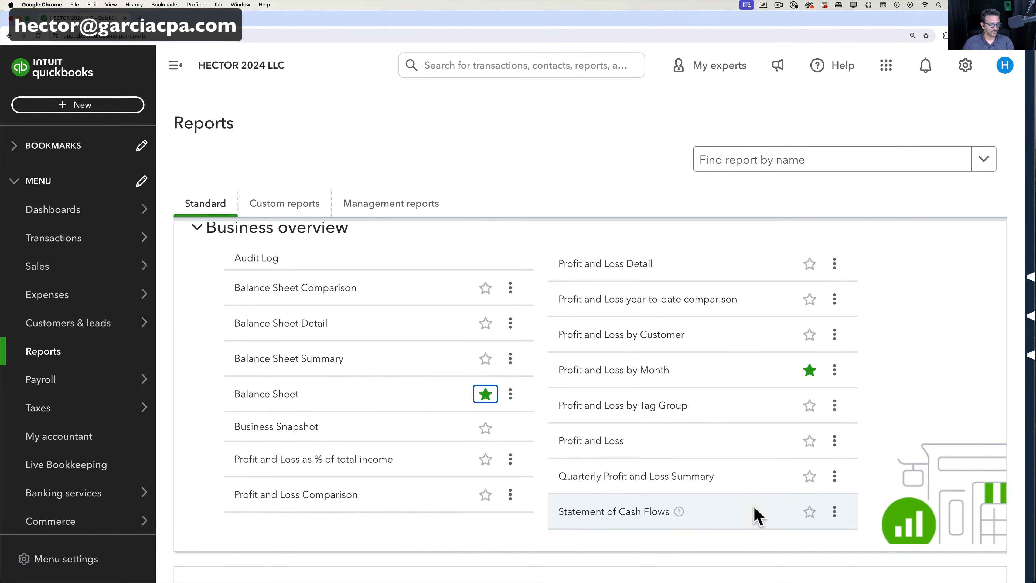
left_click(811, 514)
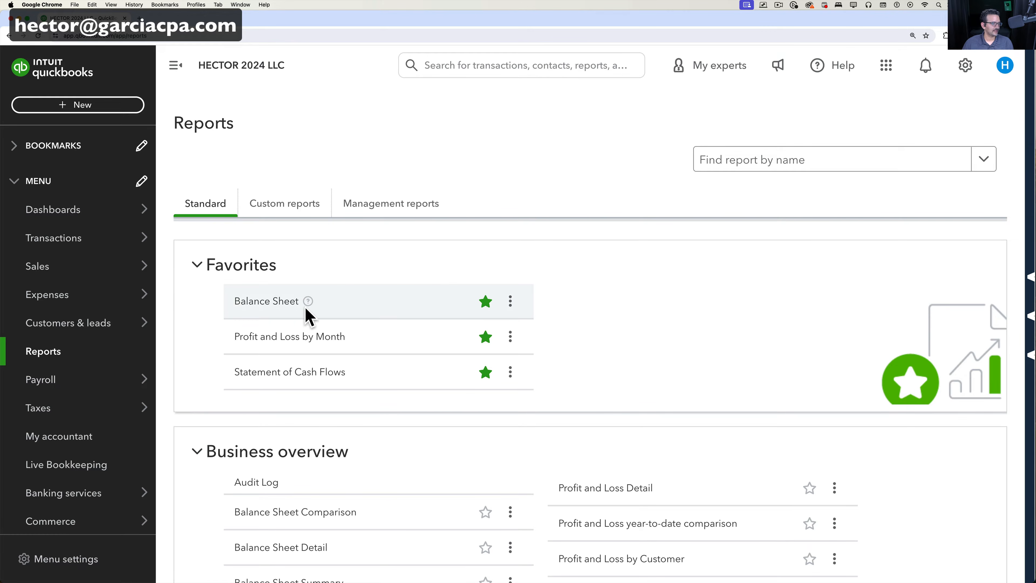
Step: Open the Balance Sheet report from Favorites and run it with the report period This Month
left_click(266, 301)
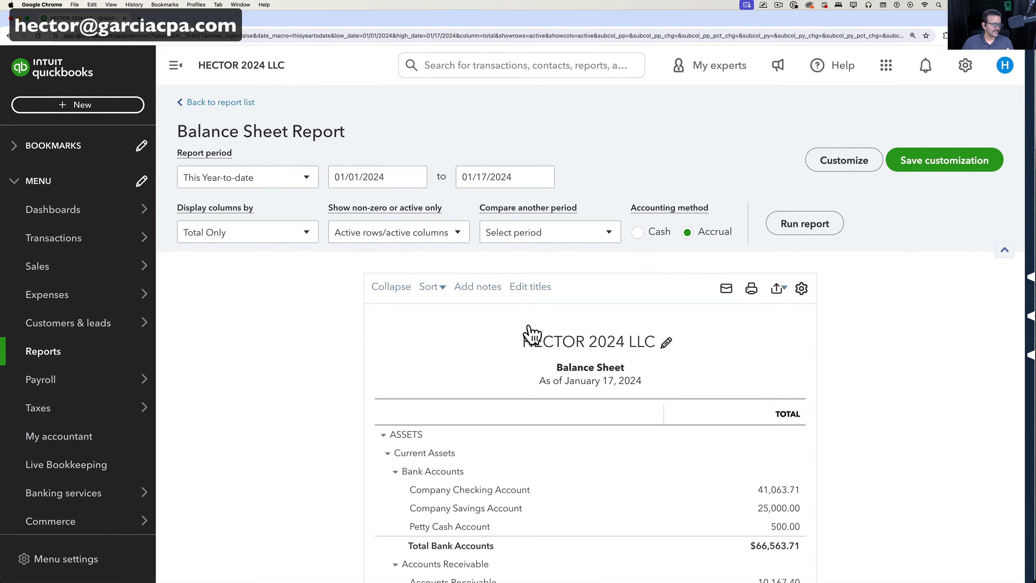
left_click(232, 189)
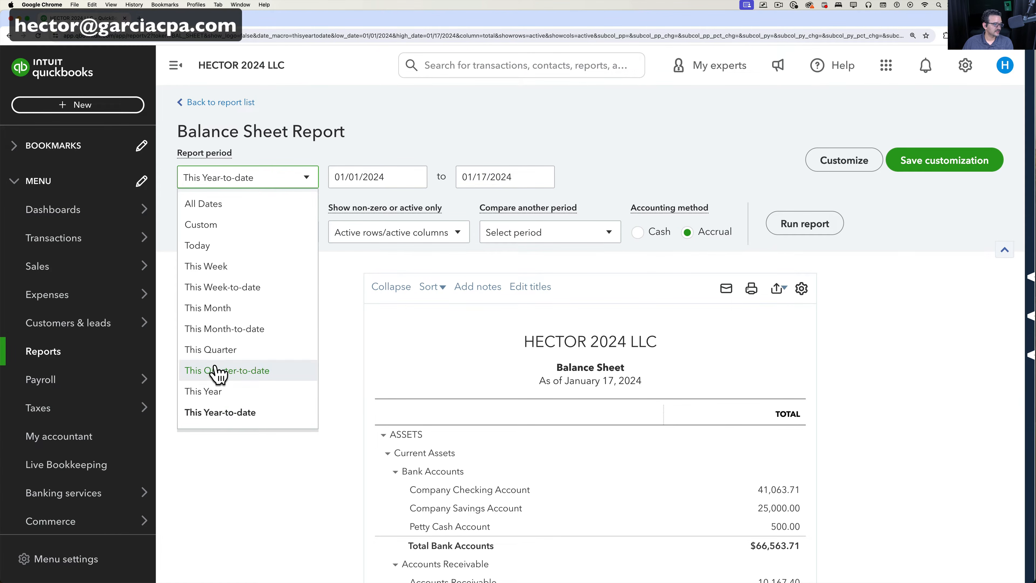
left_click(224, 391)
left_click(239, 181)
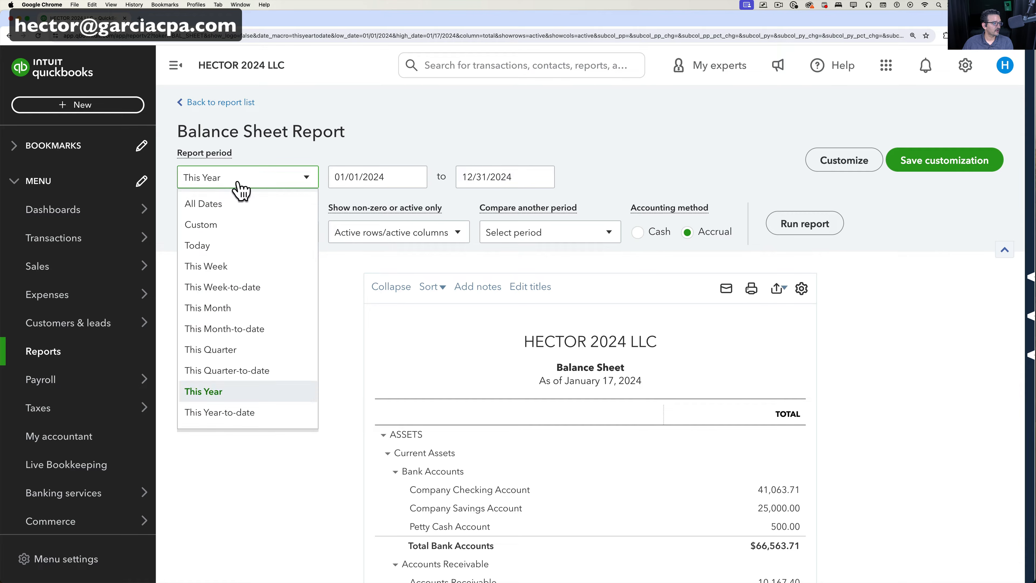
left_click(219, 308)
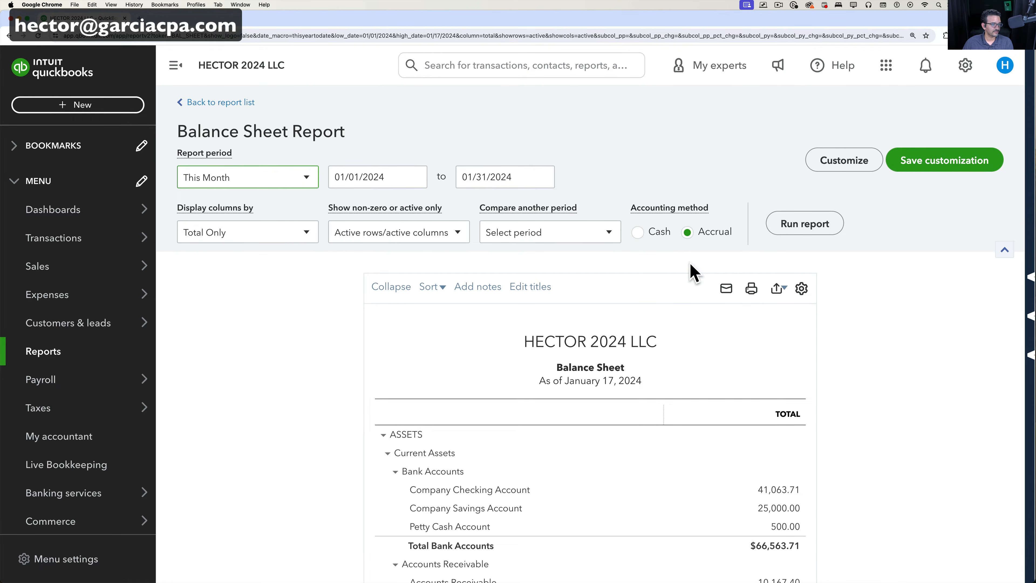
left_click(799, 231)
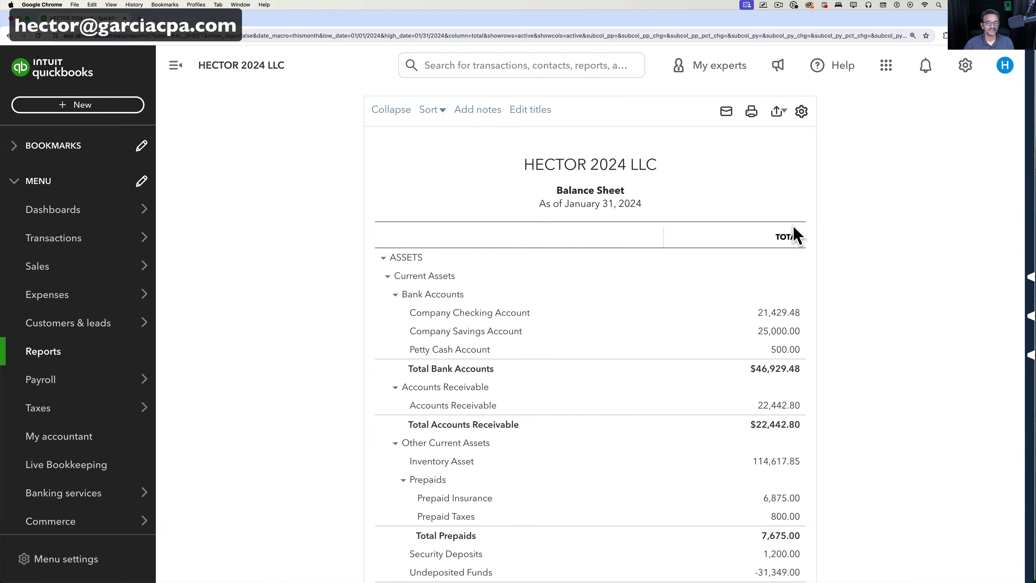
Step: Run the Balance Sheet for a custom period from 01/03/2024 to 01/16/2024
scroll(785, 236, "up", 3)
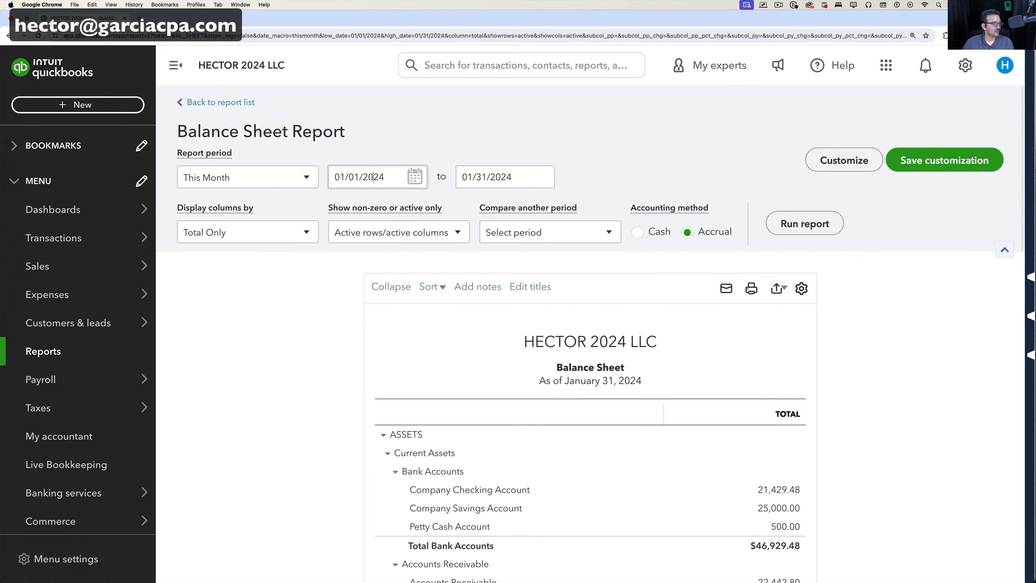
left_click(414, 182)
left_click(414, 180)
left_click(401, 256)
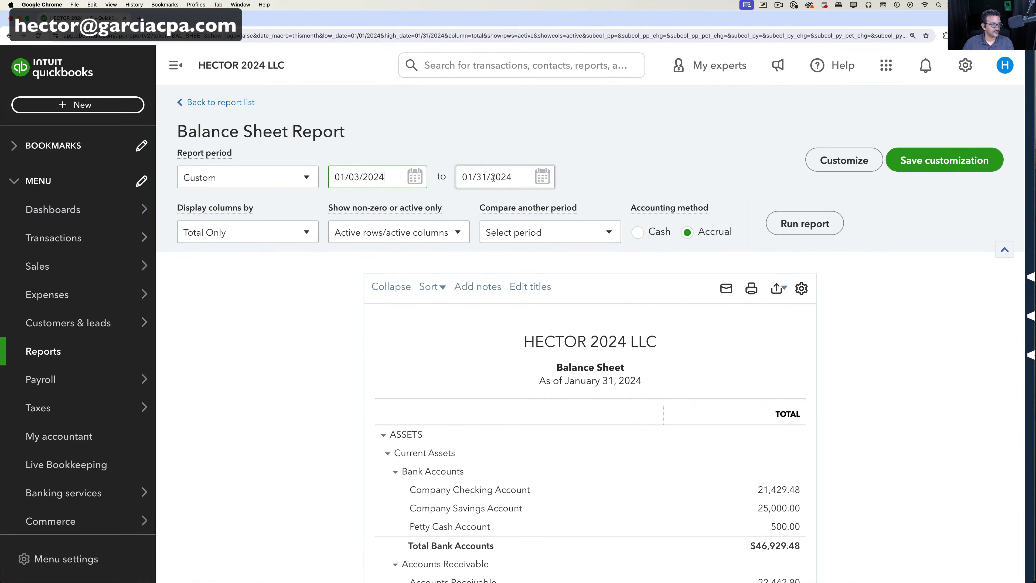
left_click(541, 180)
left_click(543, 180)
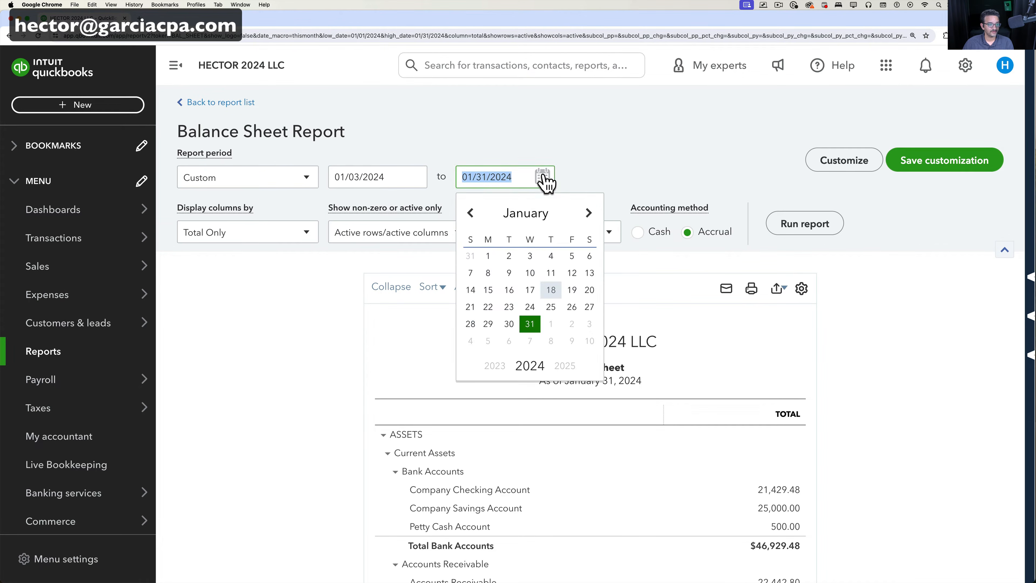
left_click(510, 290)
left_click(240, 179)
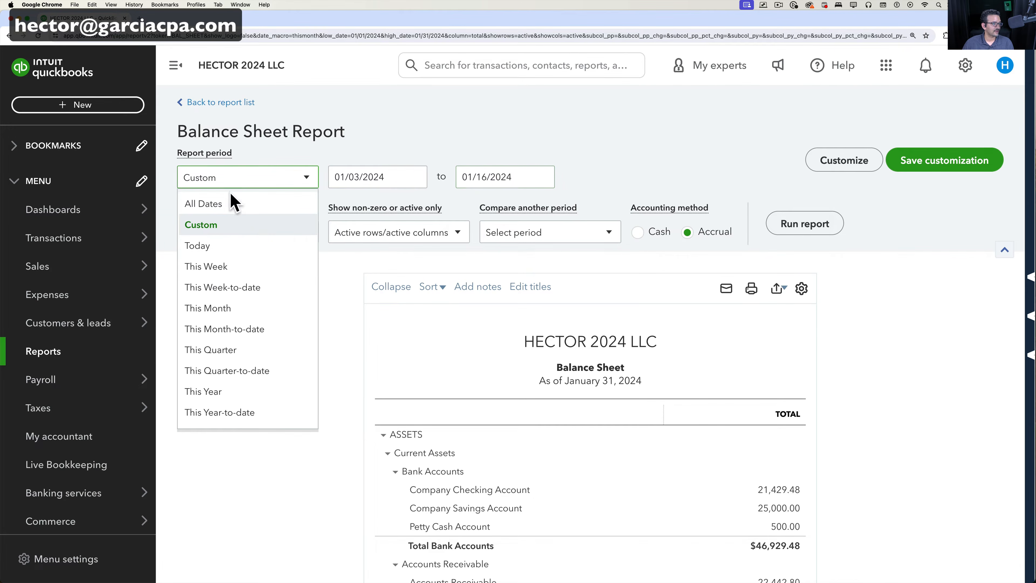
left_click(199, 227)
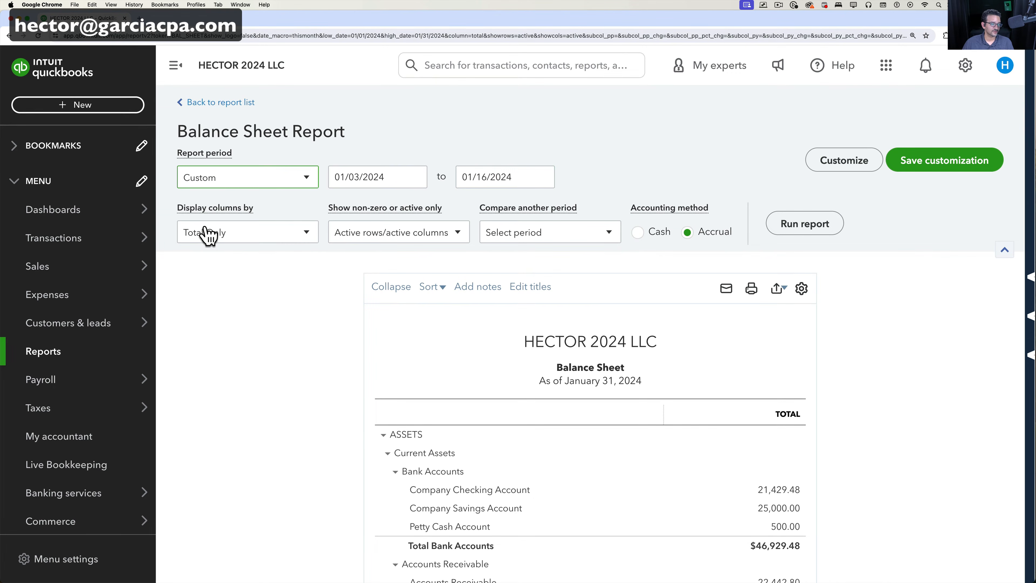
left_click(806, 224)
Step: Display the Balance Sheet's columns by Weeks and rerun the report
scroll(877, 374, "up", 5)
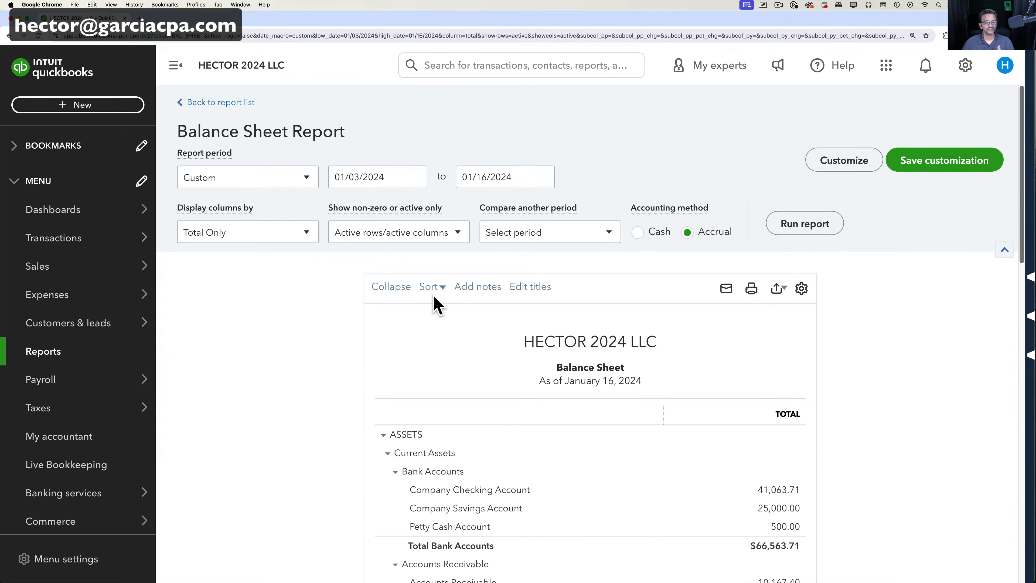
left_click(227, 240)
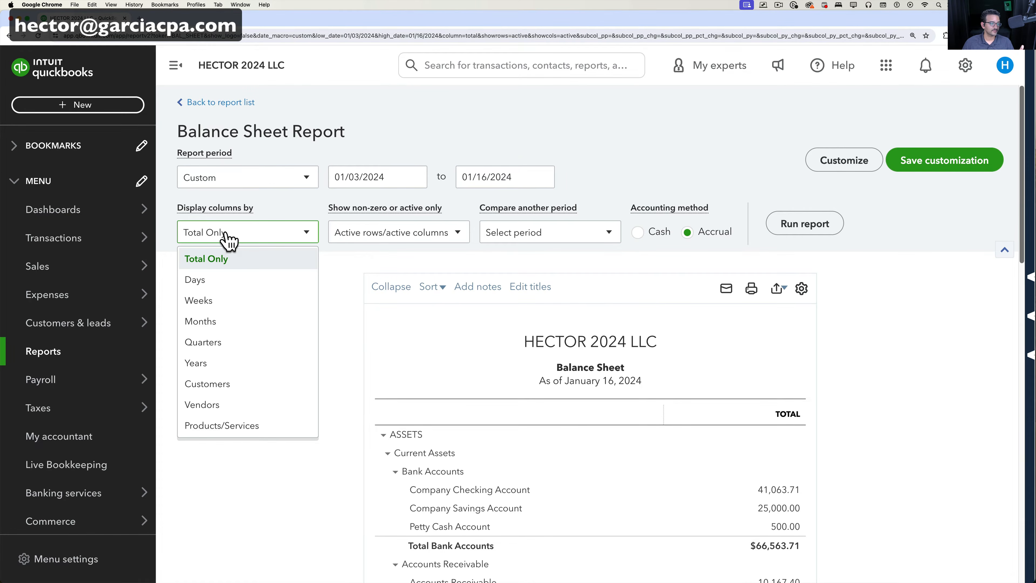
left_click(204, 299)
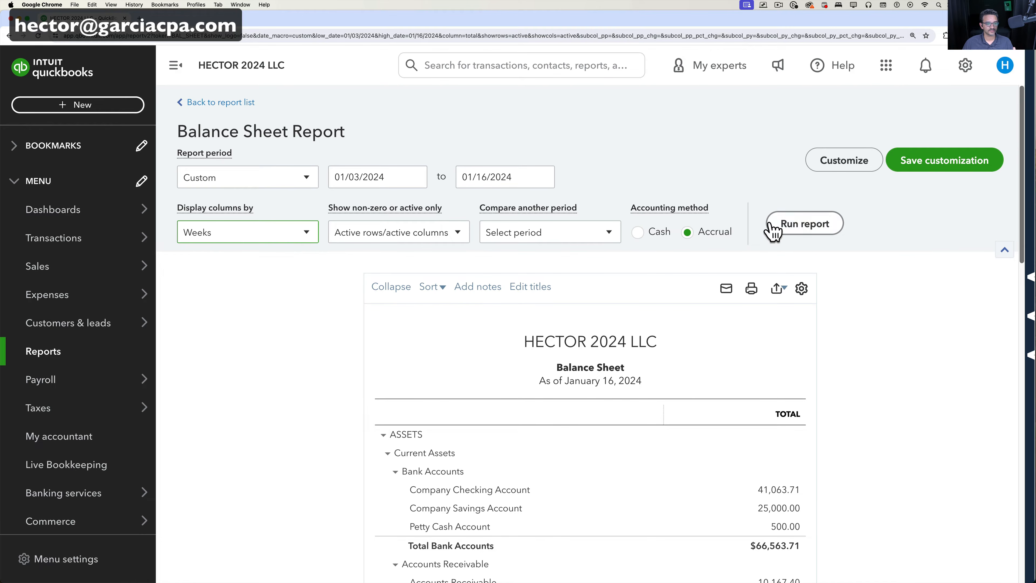
left_click(796, 224)
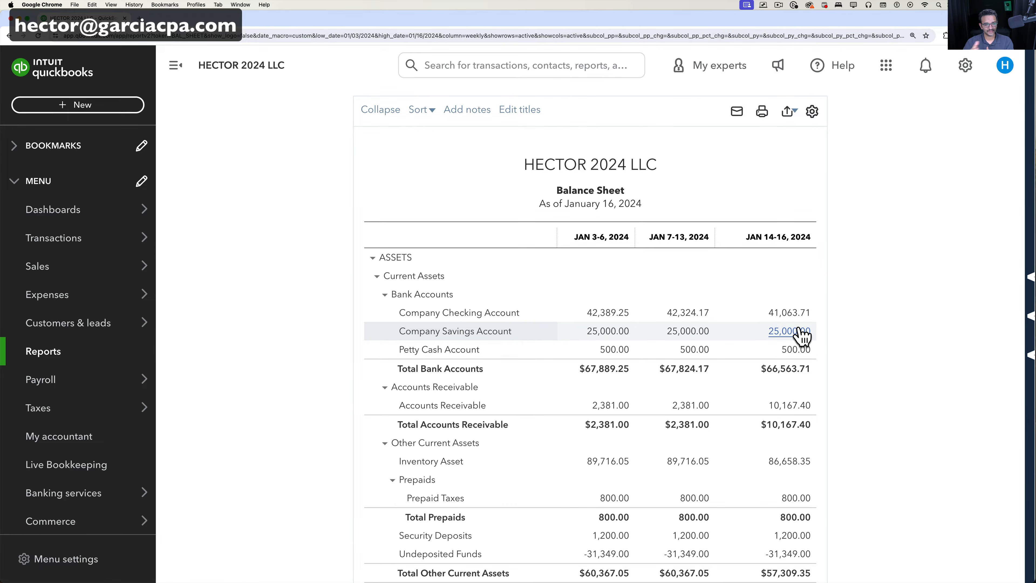
Step: Open the favorite Profit and Loss by Month report and run it for Last Year
scroll(863, 329, "up", 5)
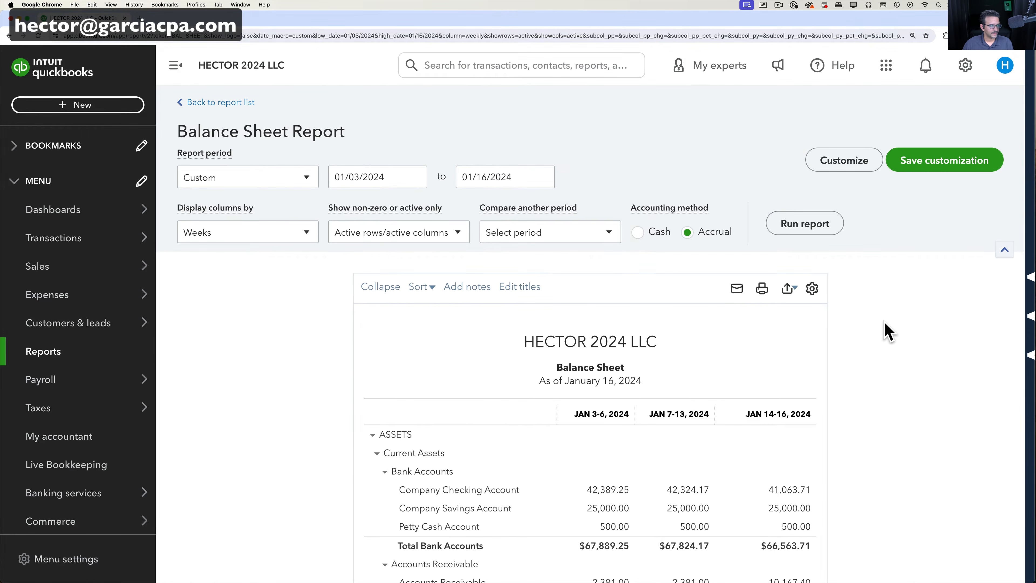
left_click(64, 351)
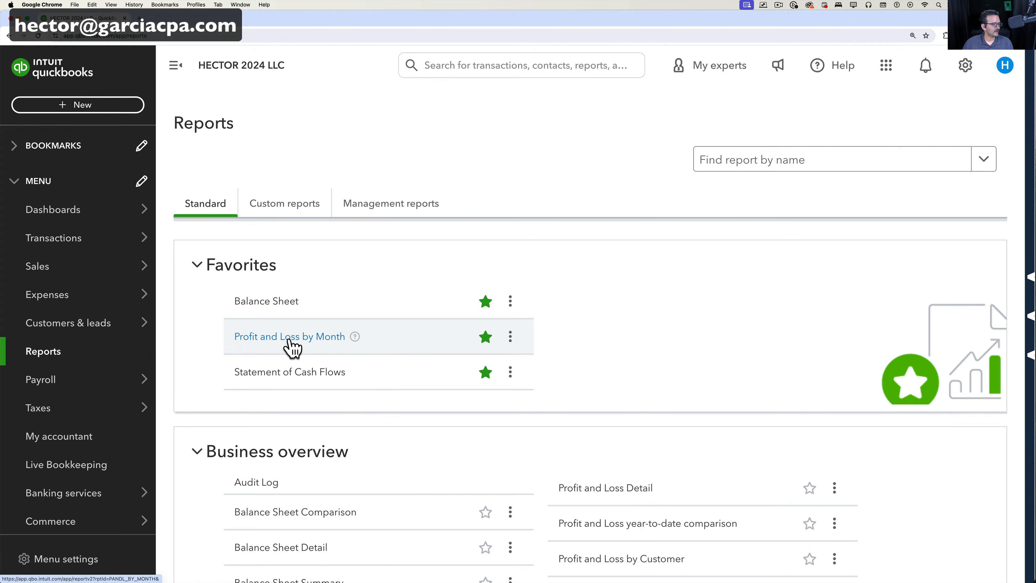
left_click(302, 339)
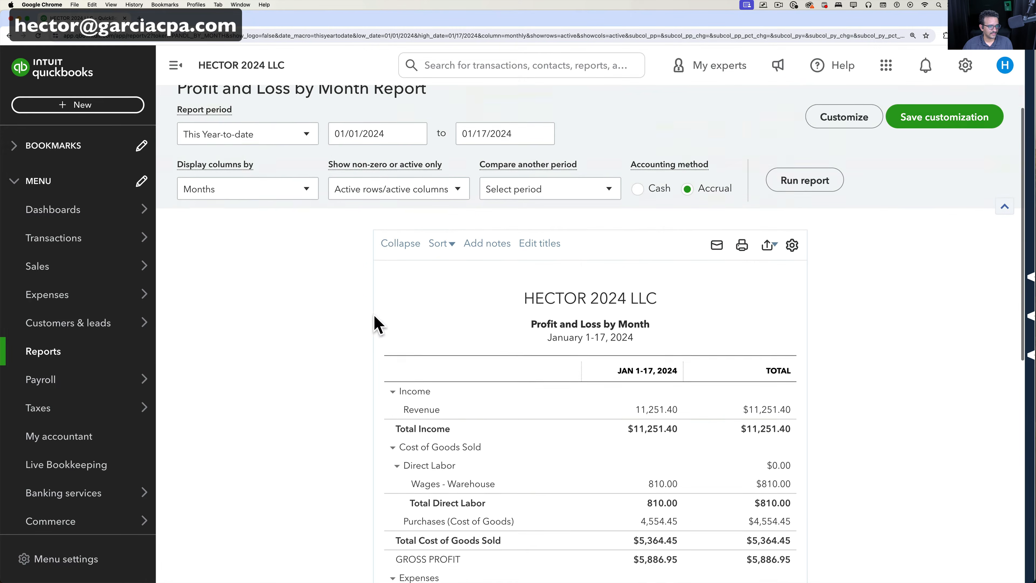
left_click(227, 178)
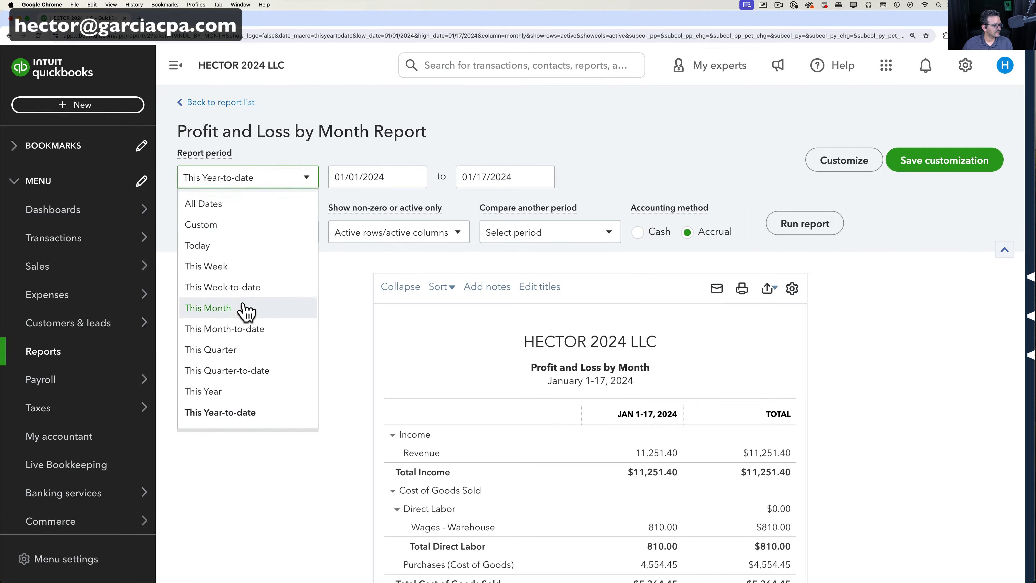
scroll(246, 308, "down", 5)
scroll(238, 406, "down", 2)
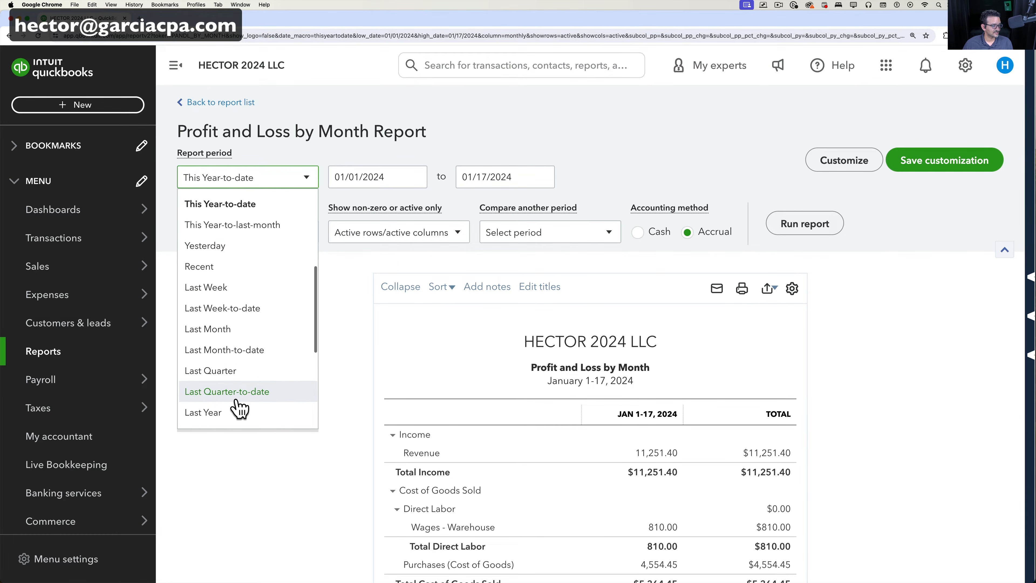
left_click(231, 397)
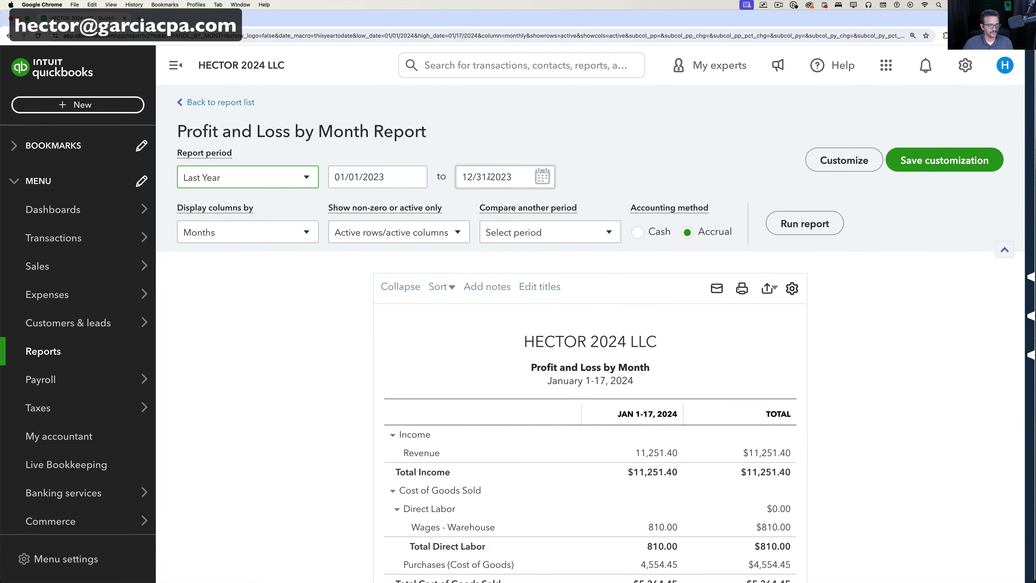
left_click(819, 233)
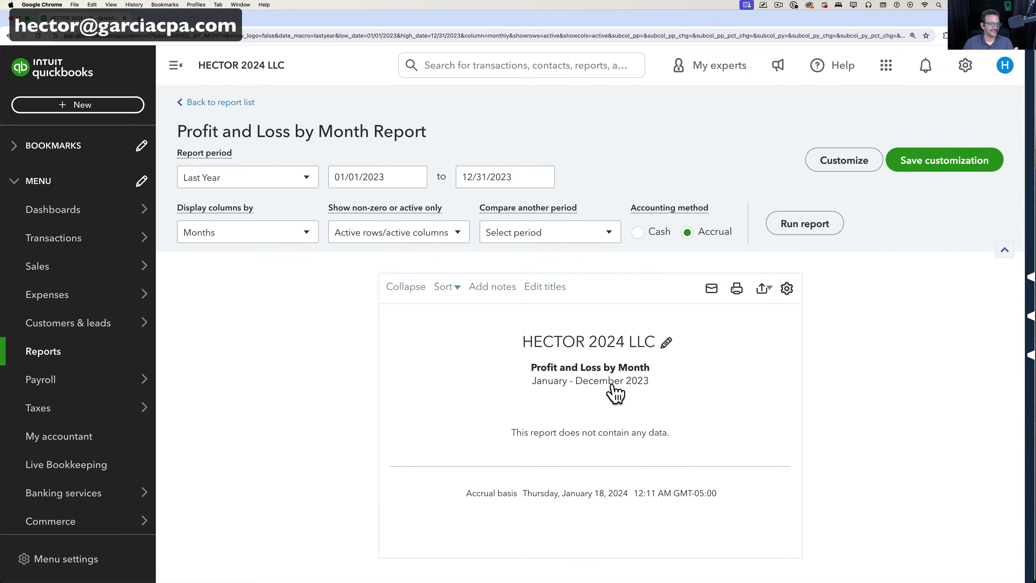
Step: Change the Profit and Loss by Month report period to This Year and rerun the report
left_click(229, 180)
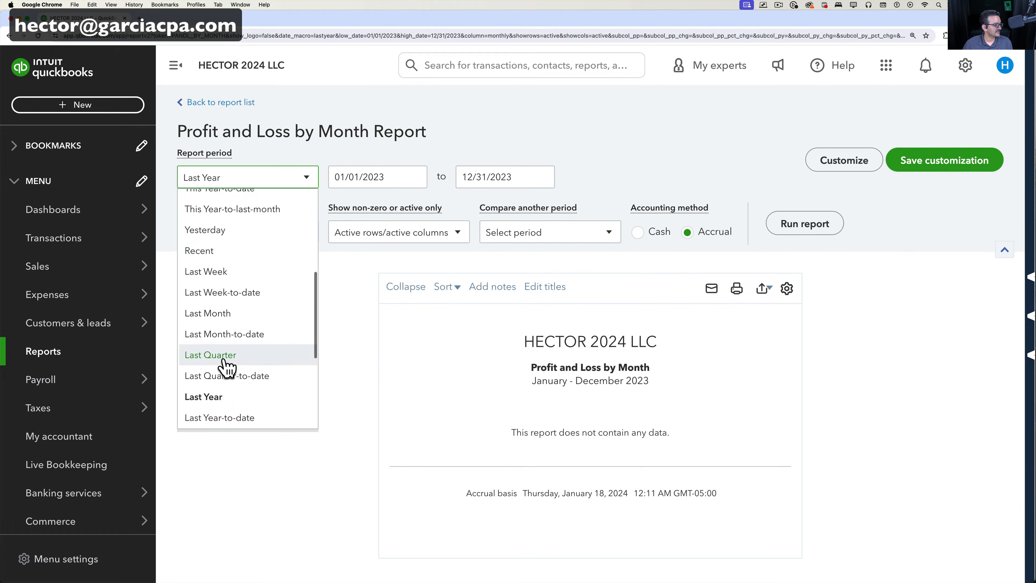
scroll(226, 366, "down", 5)
scroll(224, 365, "up", 10)
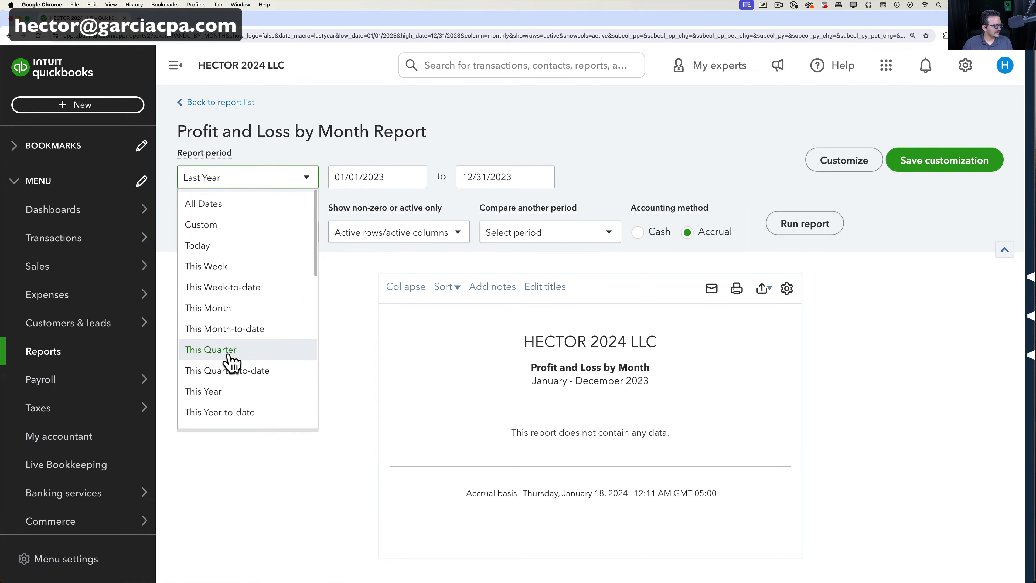
left_click(221, 386)
left_click(802, 224)
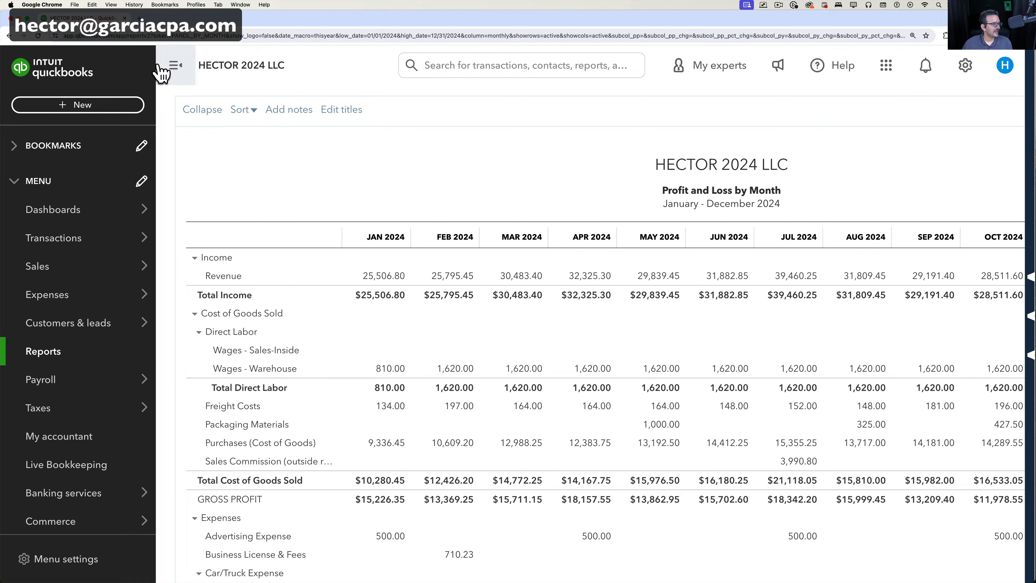
Step: Hide the navigation menu and adjust the page zoom, ending at 200%, to view the monthly report columns
left_click(171, 67)
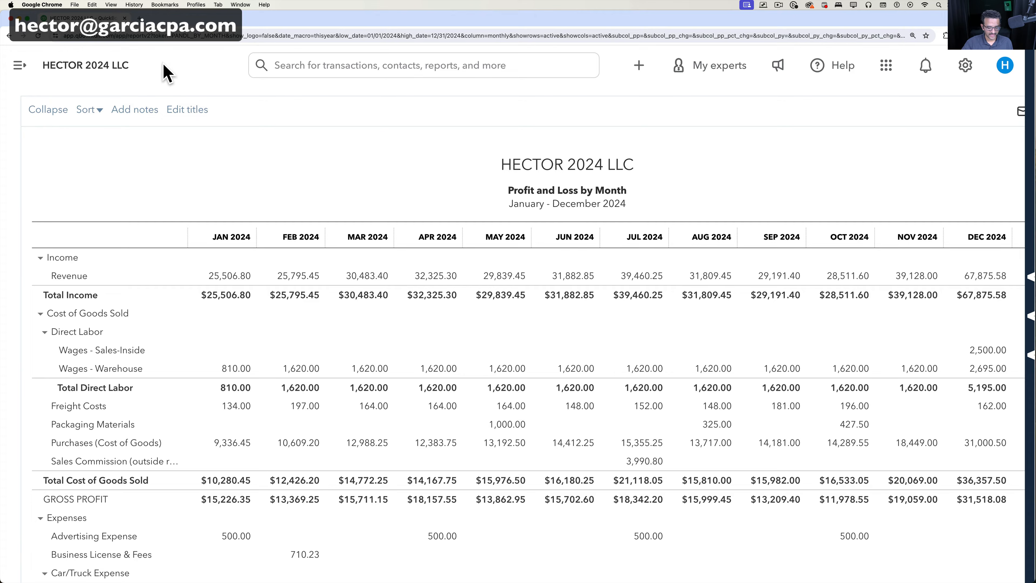
key("super+minus")
key("super+minus")
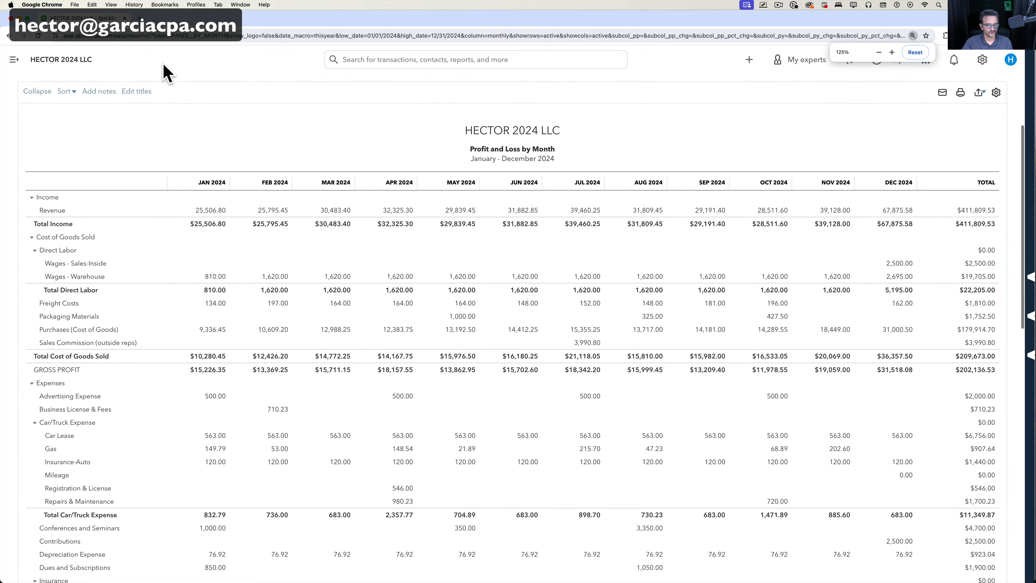
key("super+plus")
key("super+plus")
key("super+plus")
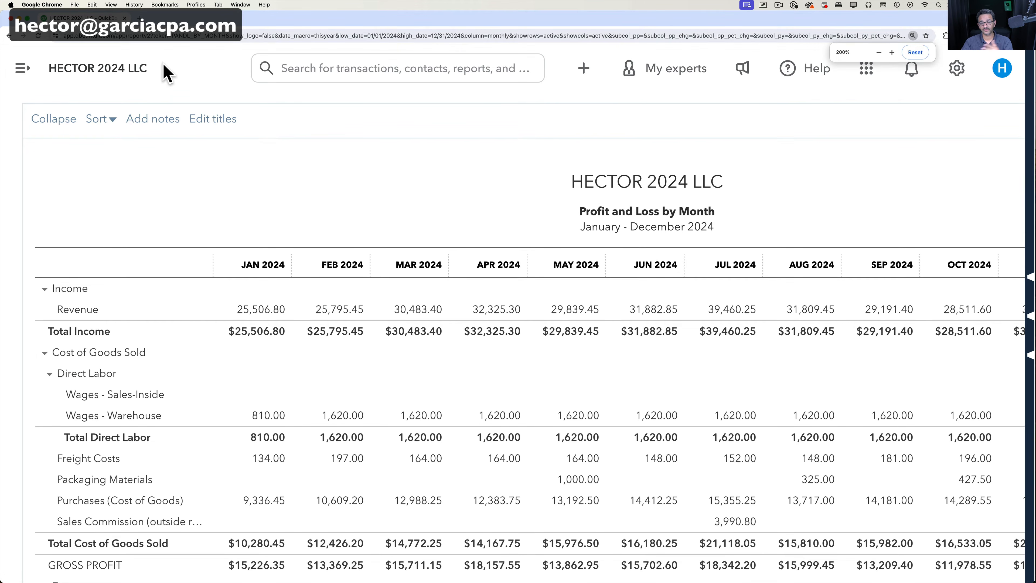
Step: Reduce the page zoom until all twelve month columns and the Total column fit in view
key("super+minus")
key("super+minus")
key("super+plus")
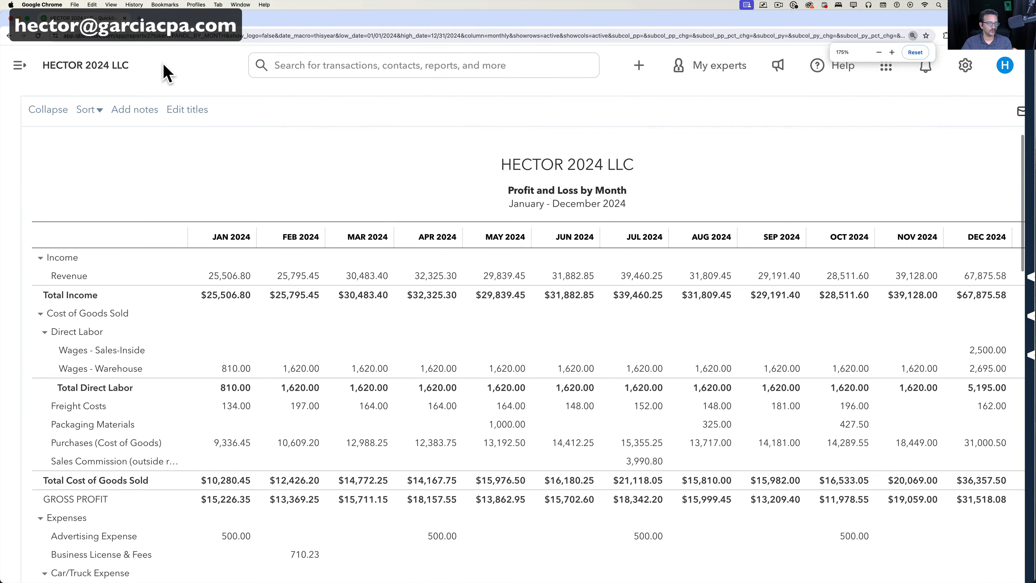
key("super+minus")
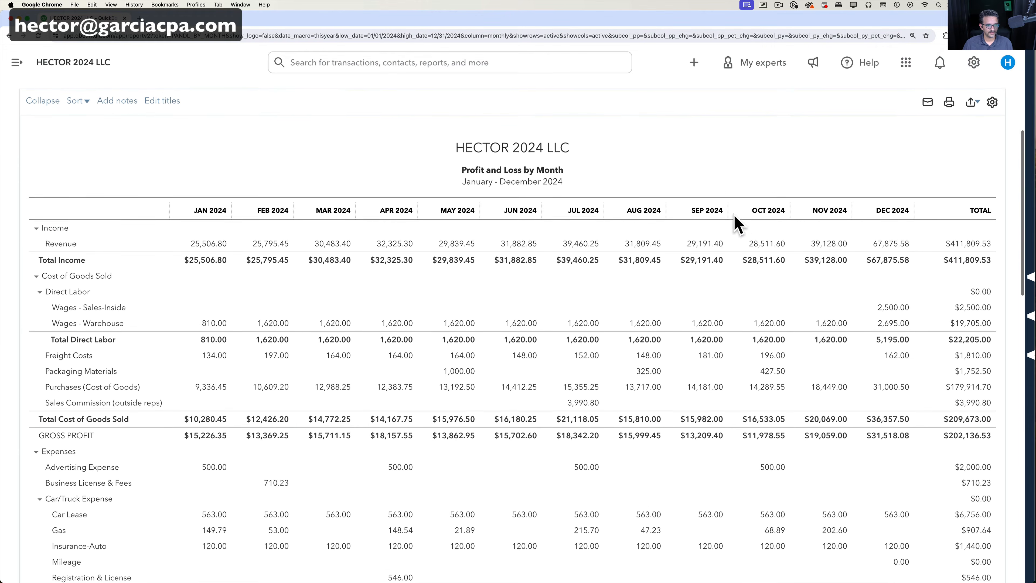
Step: Display the Profit and Loss columns by Quarters for This Year and rerun the report
scroll(737, 225, "up", 3)
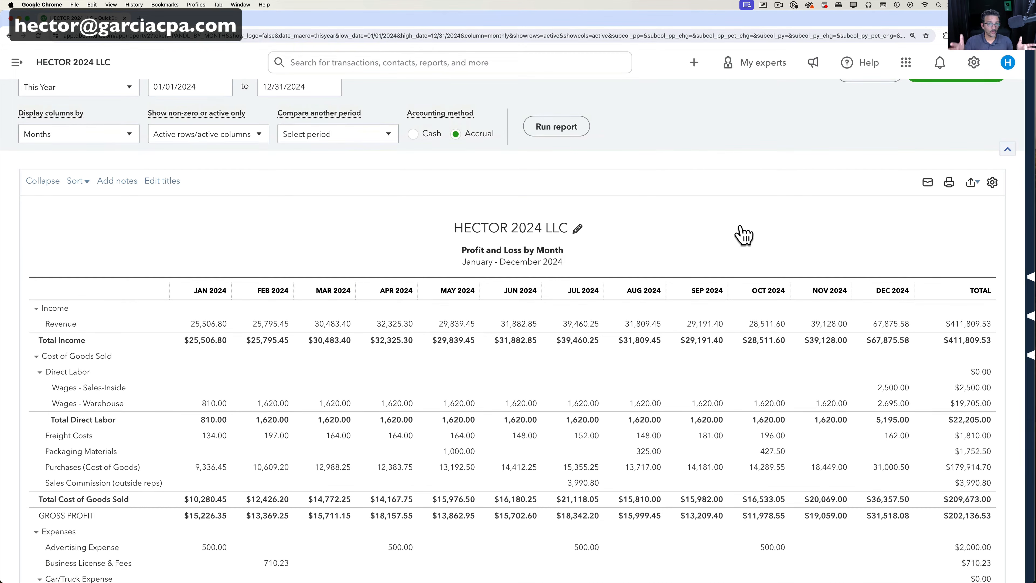
scroll(180, 250, "up", 3)
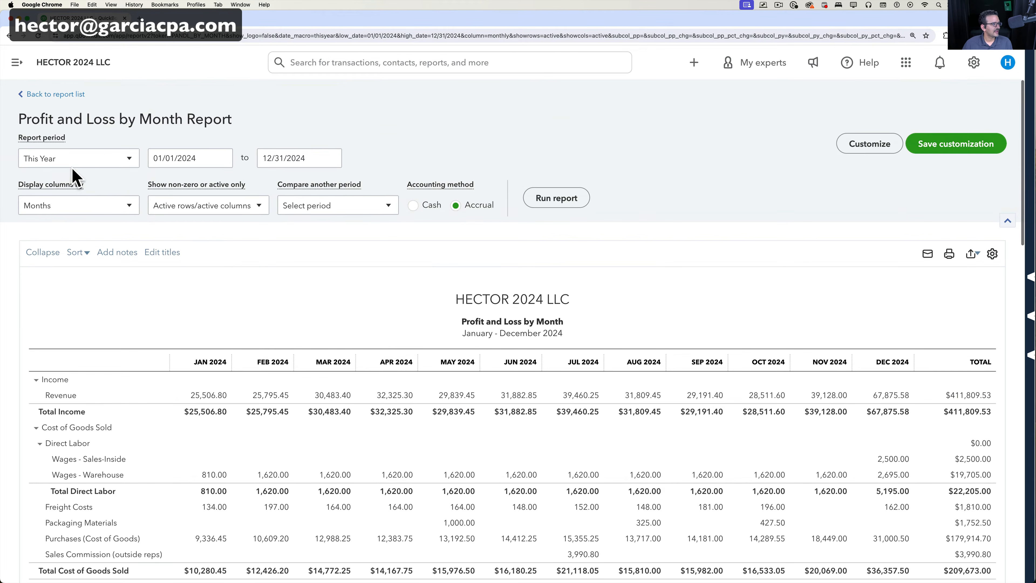
left_click(47, 167)
left_click(44, 166)
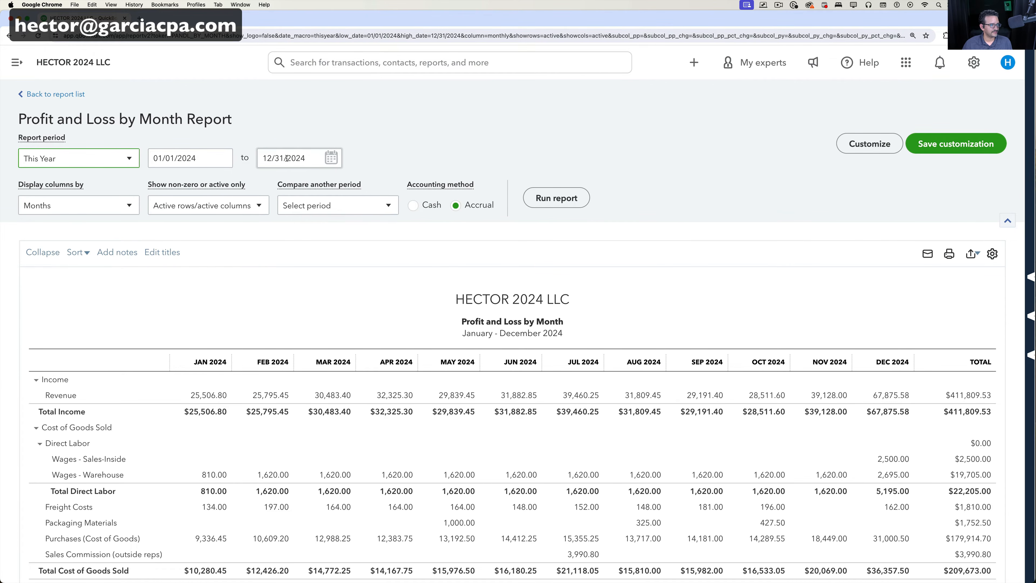
left_click(67, 209)
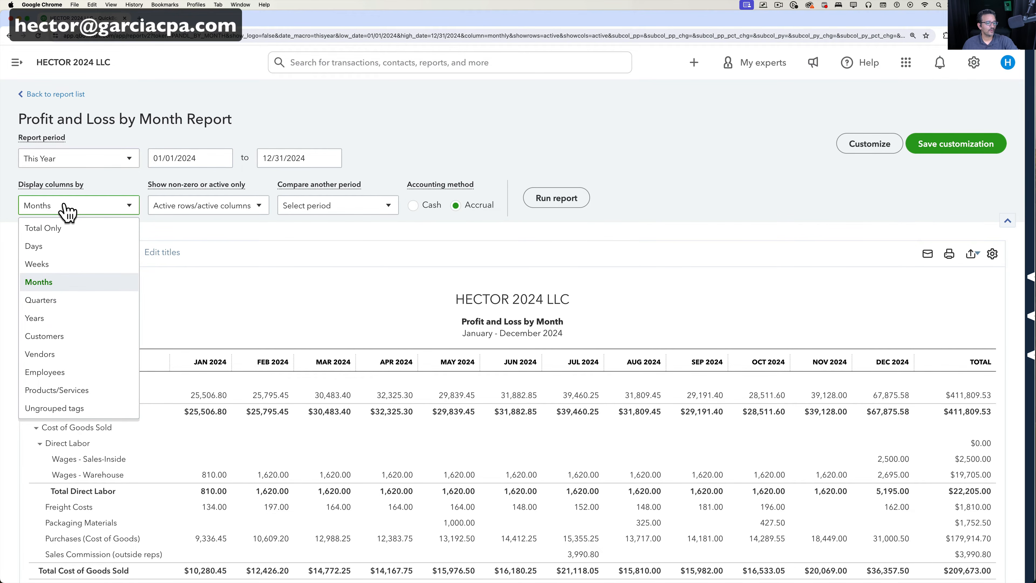
left_click(47, 301)
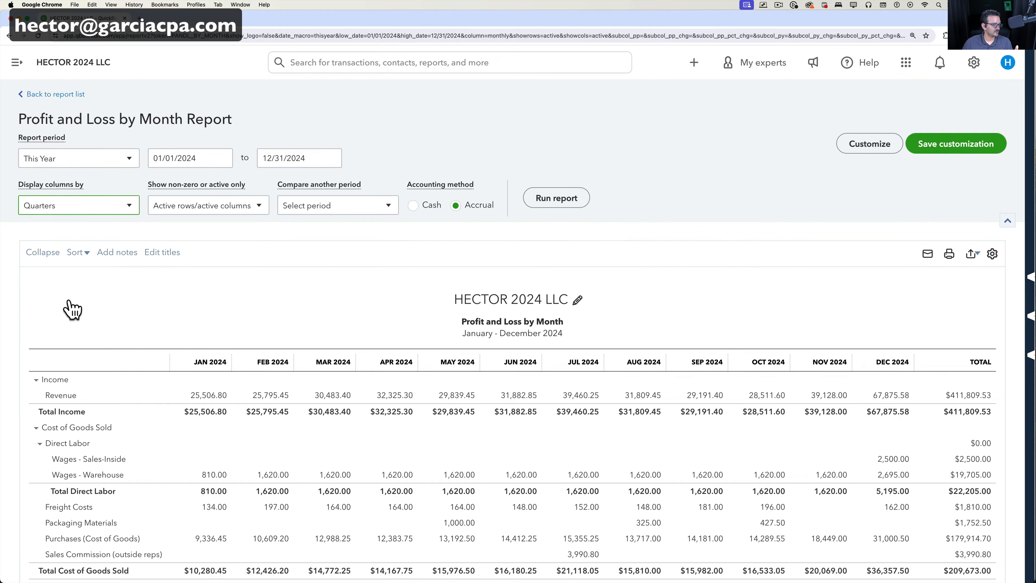
left_click(581, 200)
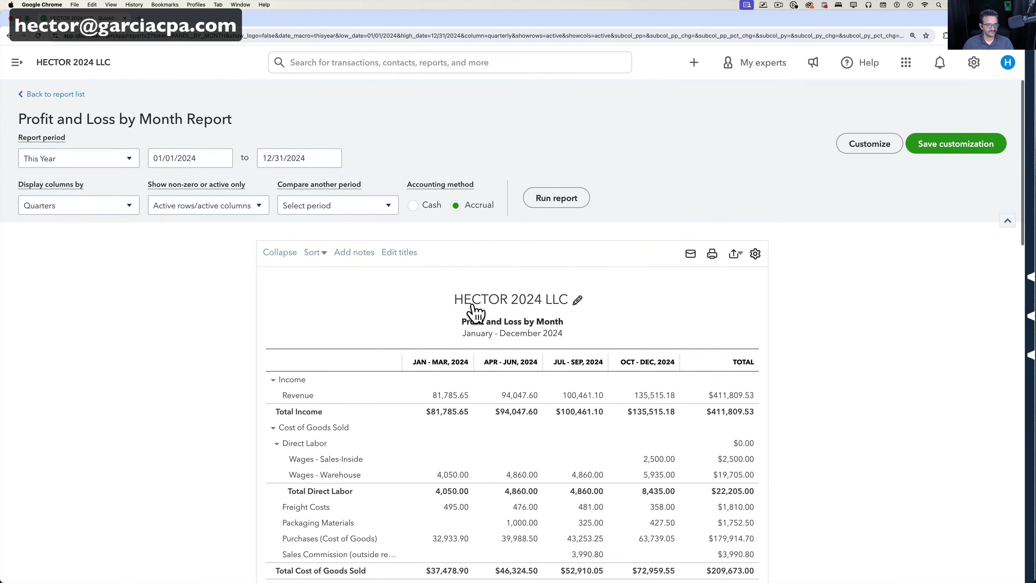
Step: Display the Profit and Loss columns by Weeks, rerun the report and look across the weekly columns
left_click(89, 206)
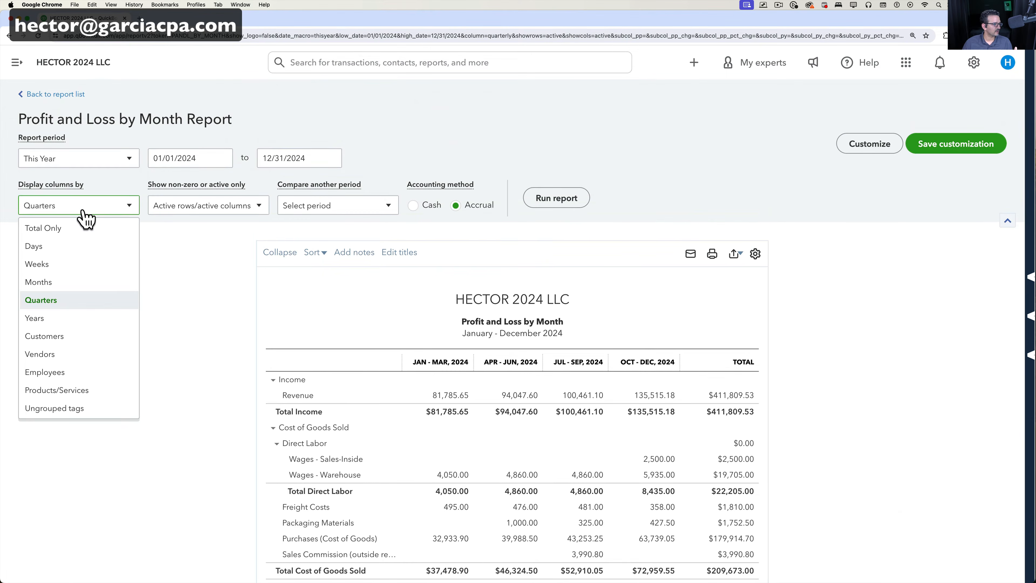
left_click(48, 265)
left_click(547, 200)
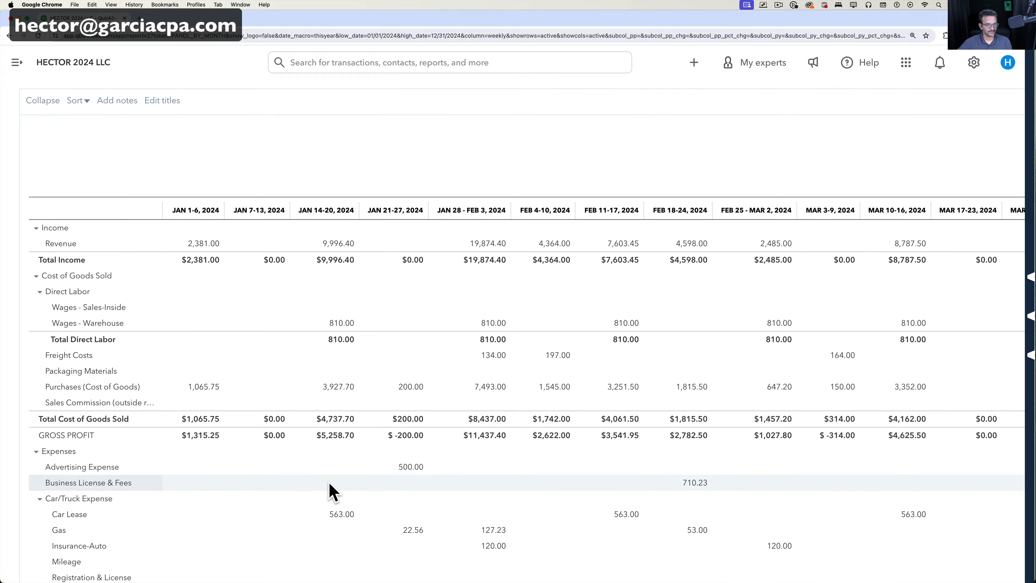
scroll(331, 493, "right", 10)
scroll(209, 500, "left", 15)
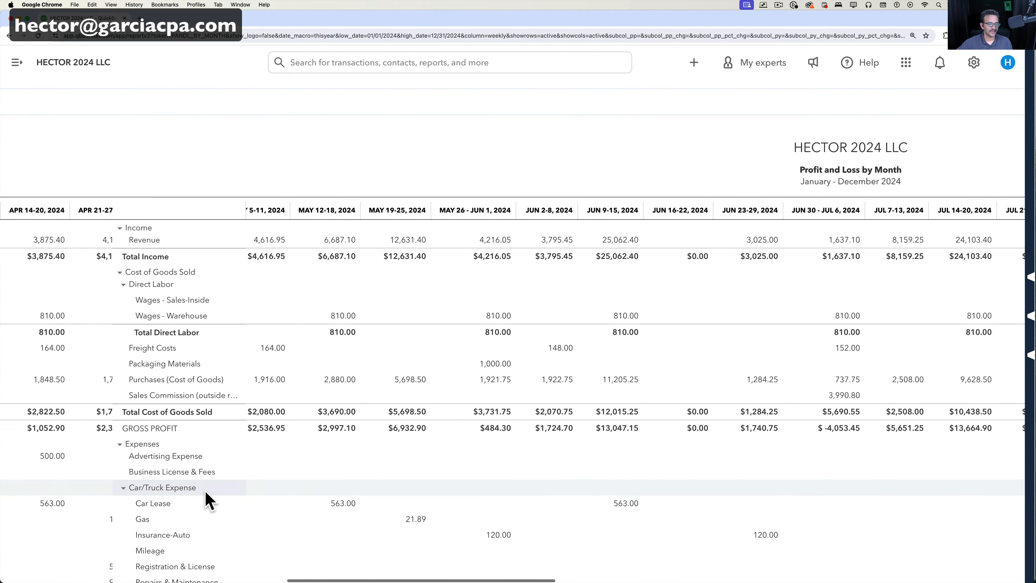
scroll(208, 500, "left", 3)
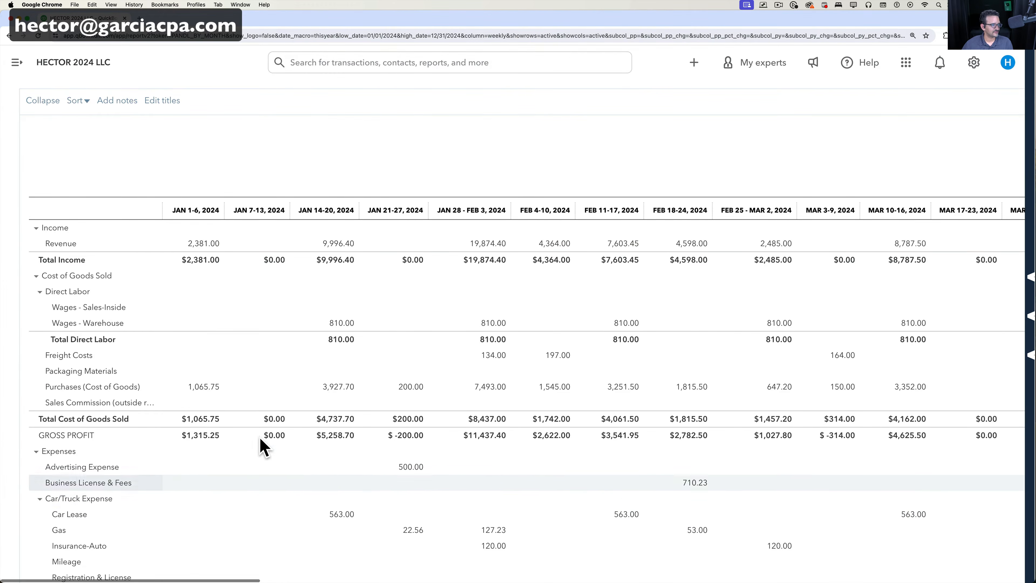
Step: Switch the Profit and Loss columns back to Quarters and rerun the report
scroll(262, 444, "up", 5)
left_click(70, 209)
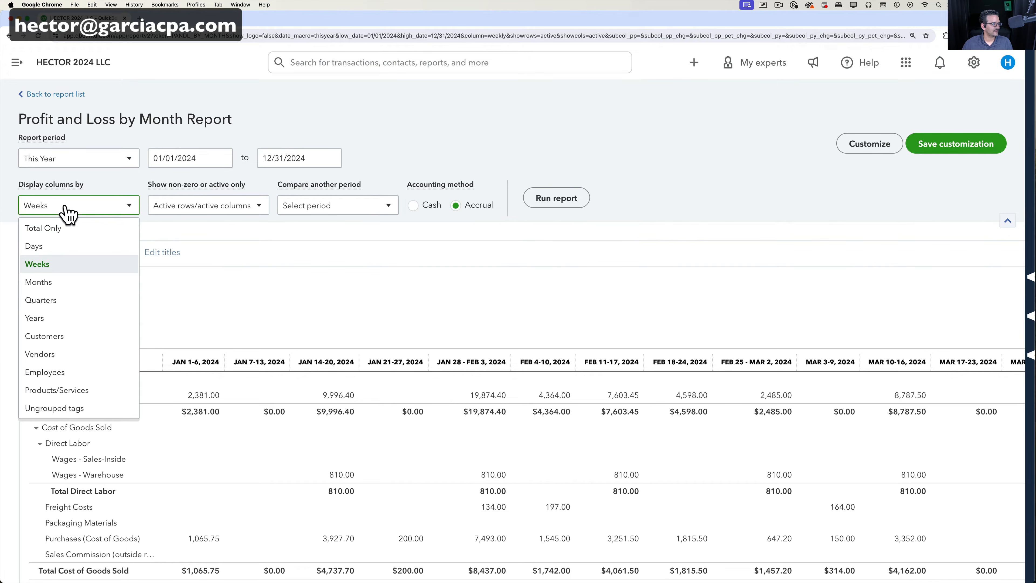
left_click(47, 298)
left_click(538, 199)
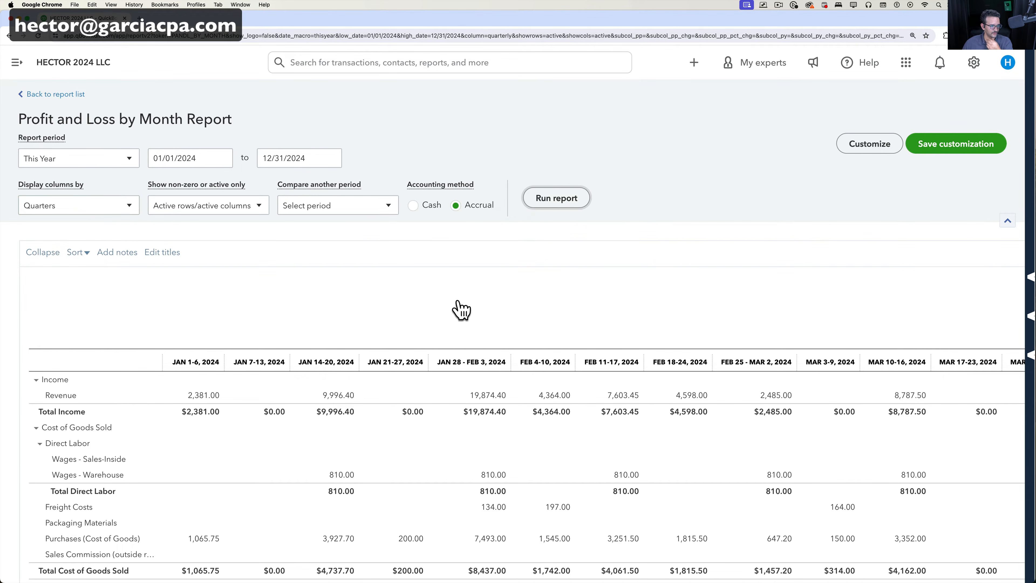
scroll(306, 323, "up", 4)
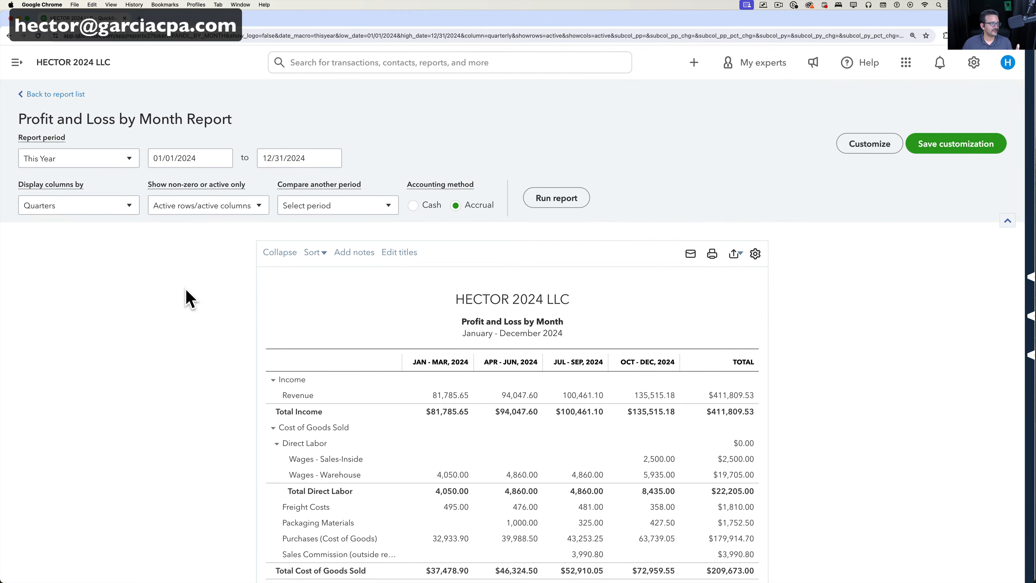
Step: Add a Previous period (PP) comparison to the quarterly Profit and Loss and rerun the report
left_click(213, 215)
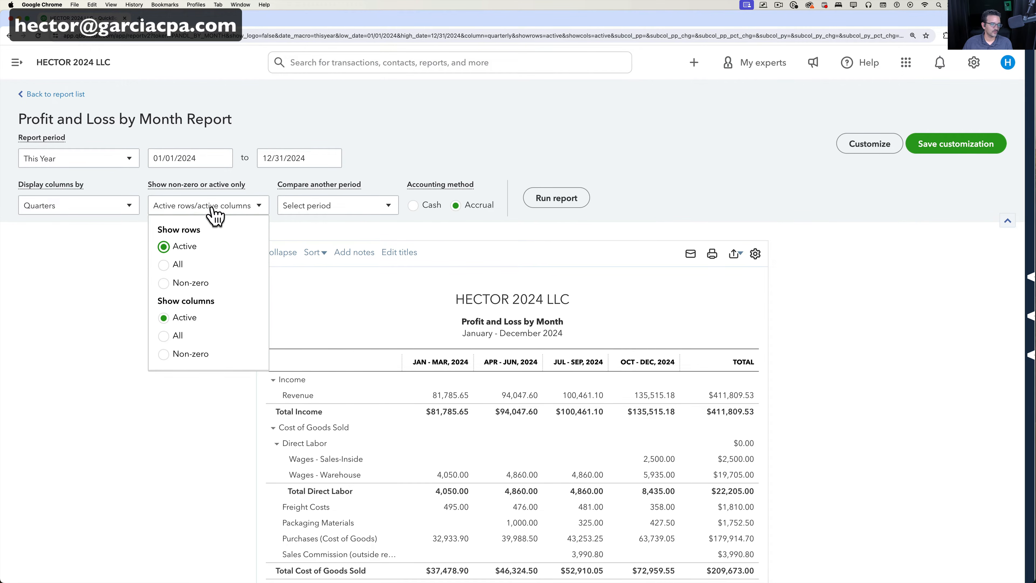
left_click(325, 211)
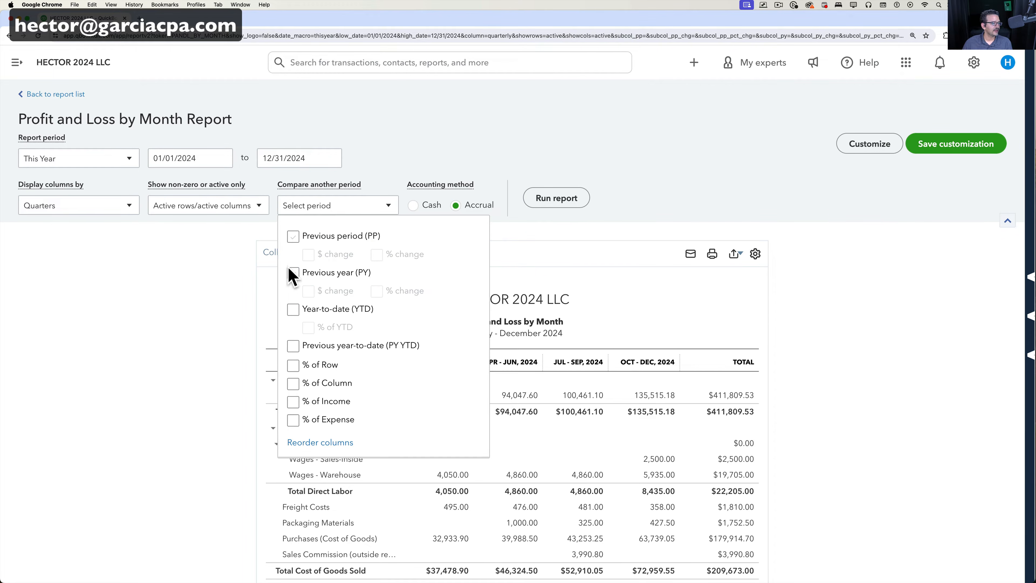
left_click(294, 237)
left_click(538, 202)
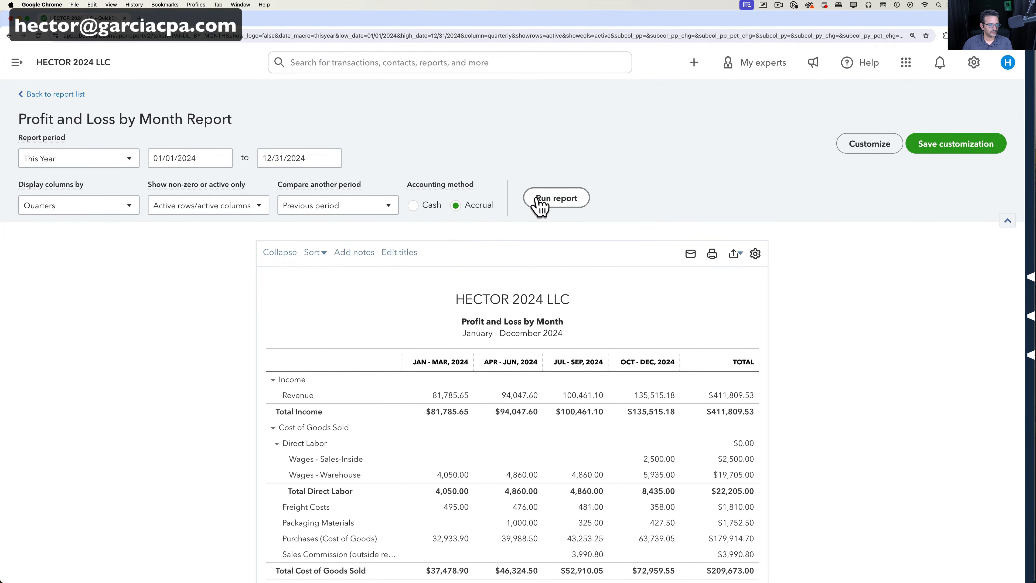
scroll(323, 439, "up", 1)
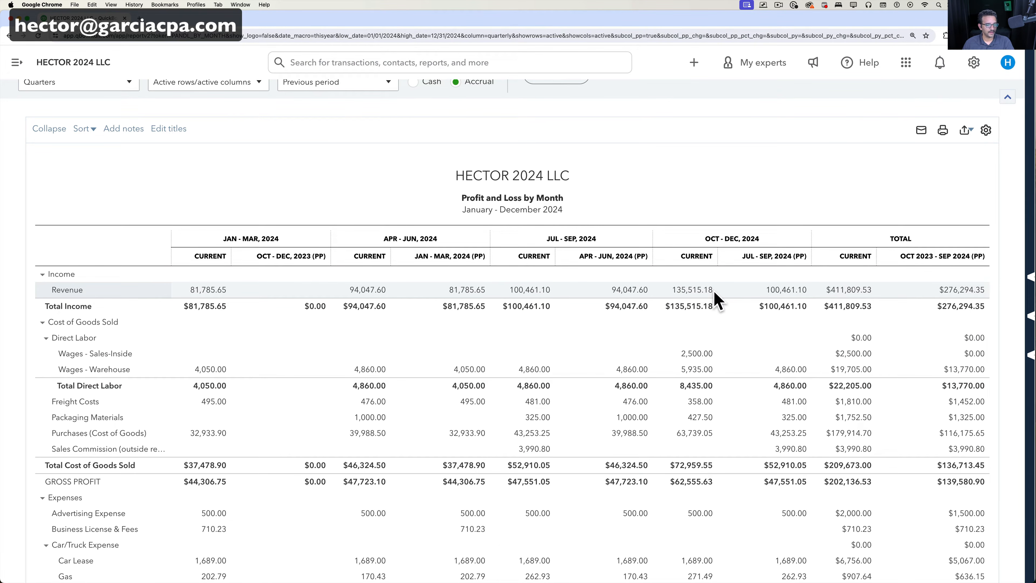
Step: Change the report period to This Month and rerun the Profit and Loss with the previous period comparison
scroll(554, 261, "up", 3)
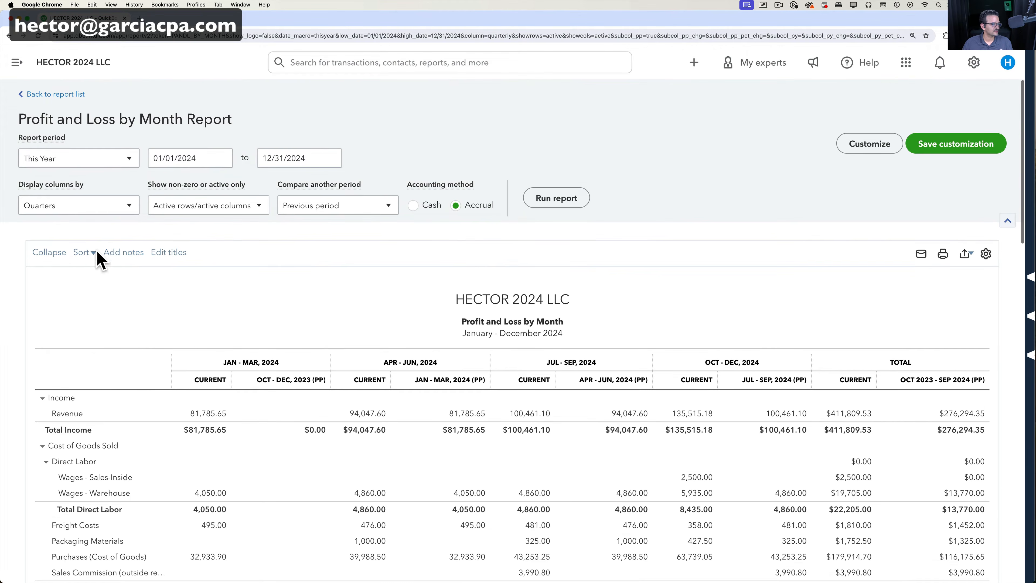
left_click(63, 164)
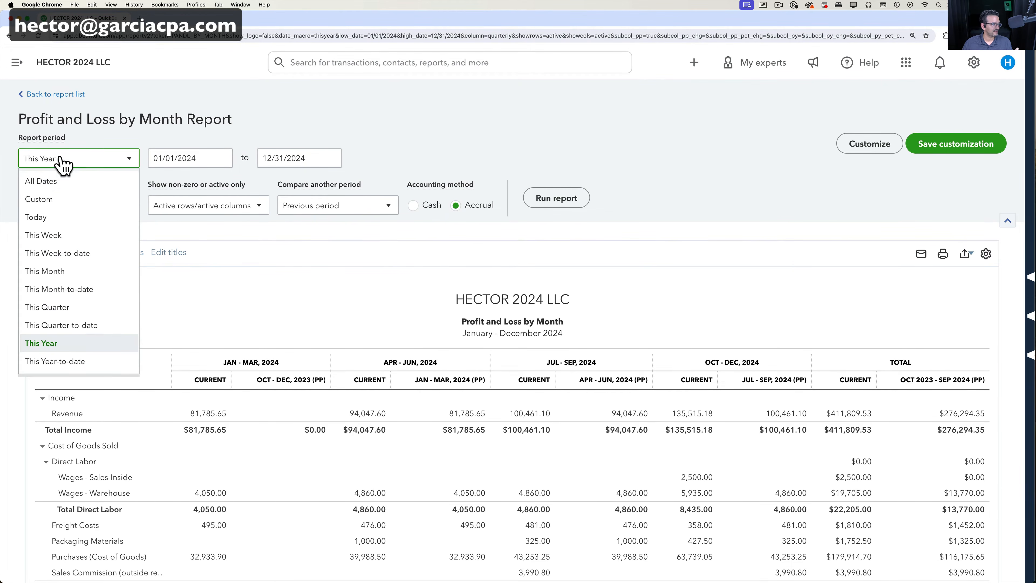
left_click(61, 272)
left_click(563, 201)
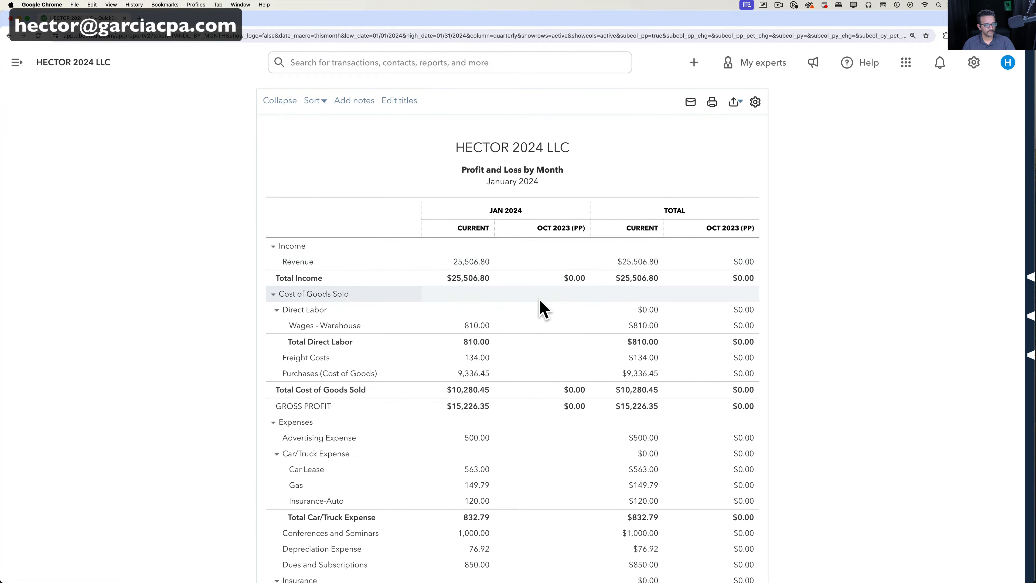
scroll(543, 308, "up", 4)
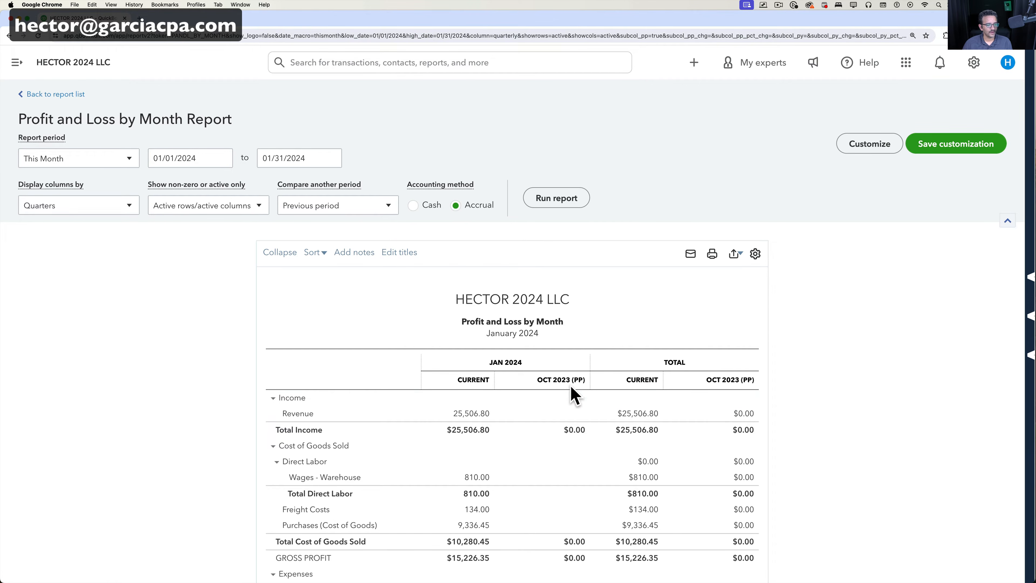
Step: Set the report period to This Year, replace the previous period comparison with % of Income, and rerun the report
left_click(61, 159)
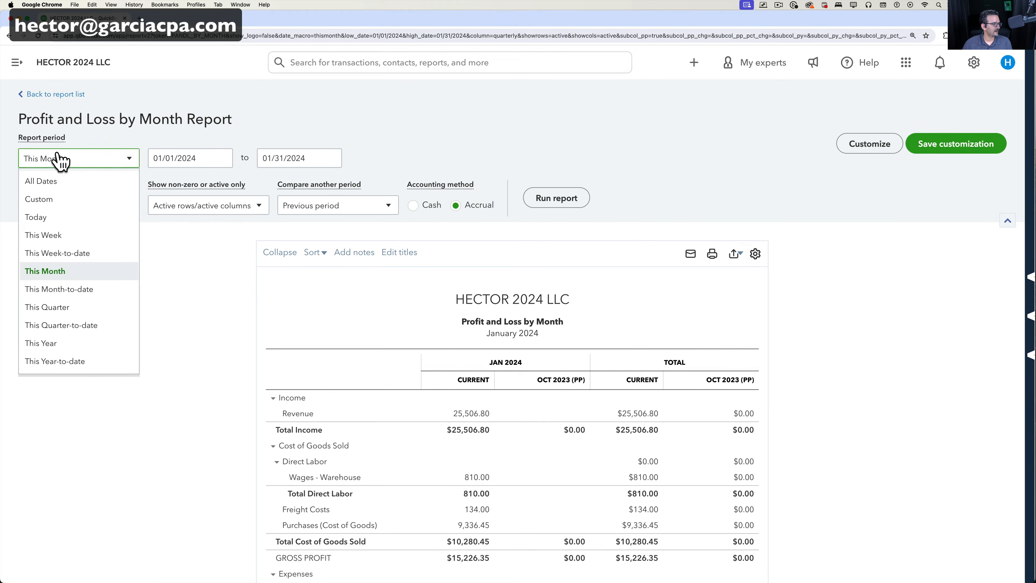
left_click(58, 351)
left_click(363, 206)
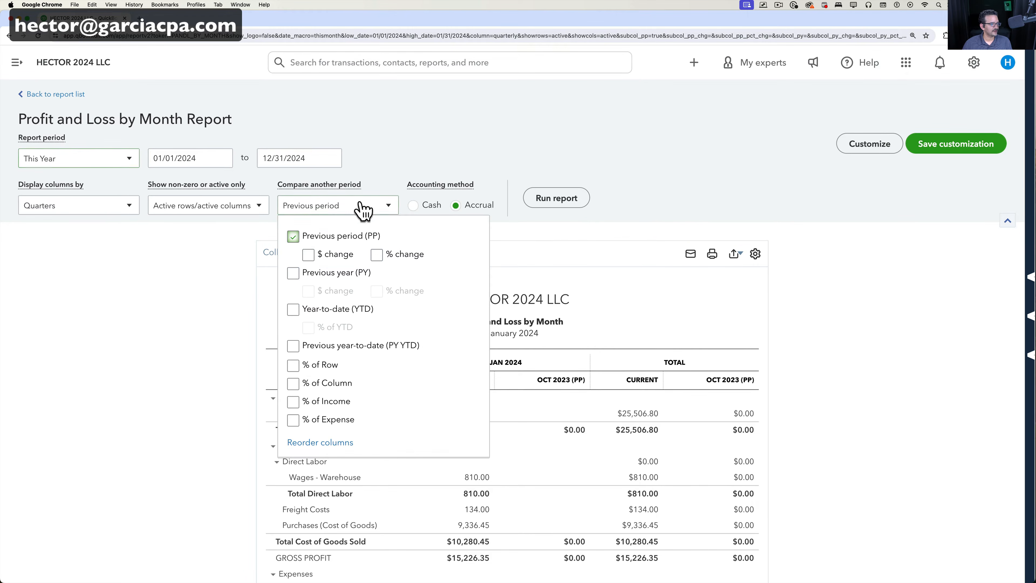
left_click(293, 237)
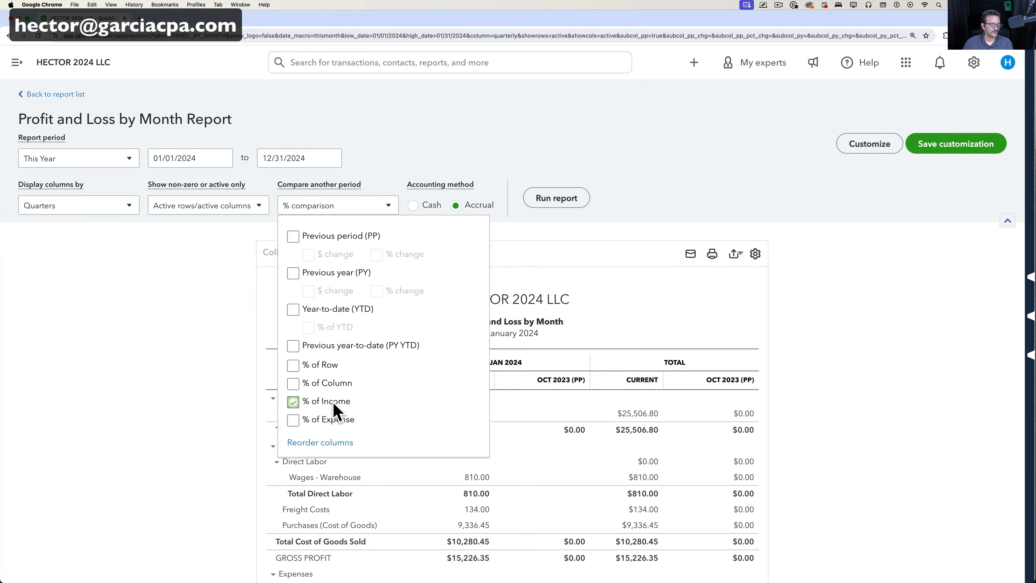
left_click(564, 200)
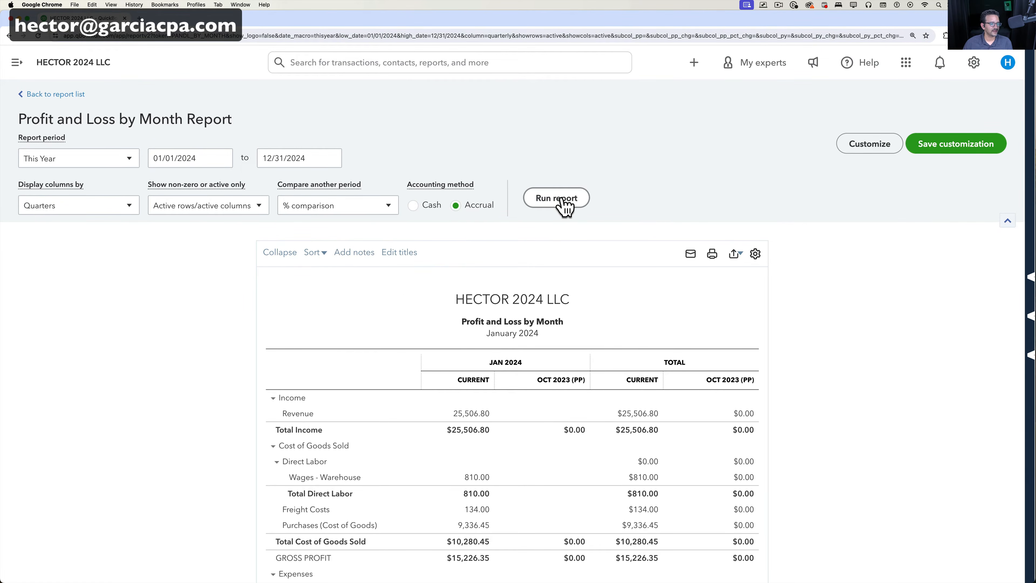
scroll(625, 273, "down", 5)
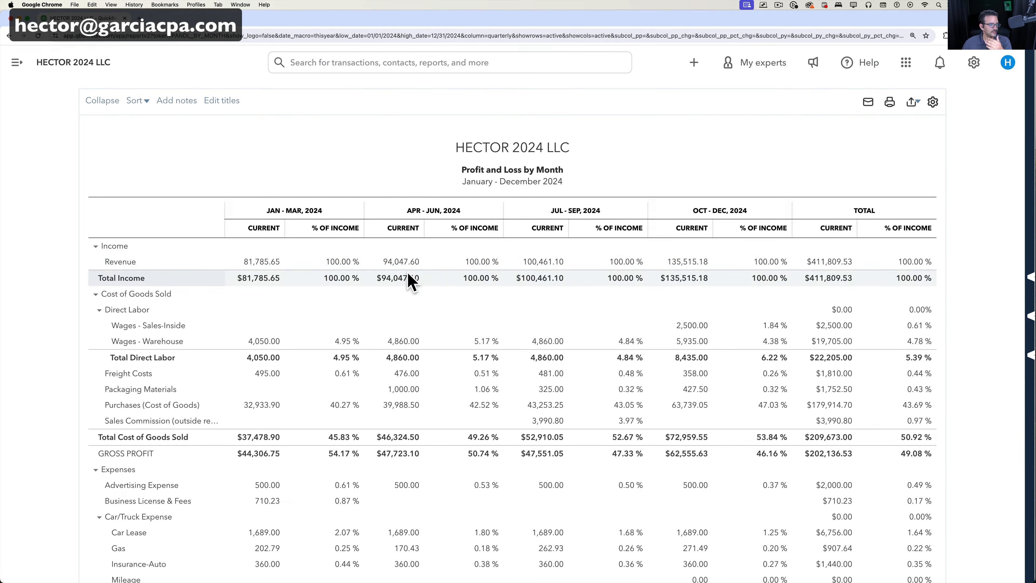
scroll(449, 474, "down", 5)
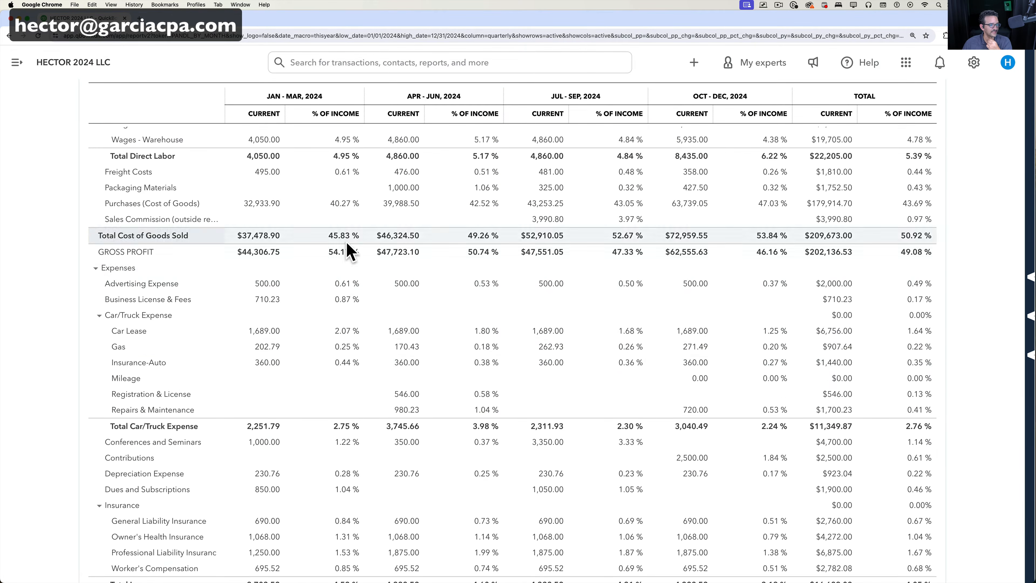
Step: Try the % of Expense, % of Row and % of Column comparisons, and rerun the report with all comparisons cleared
scroll(323, 315, "up", 5)
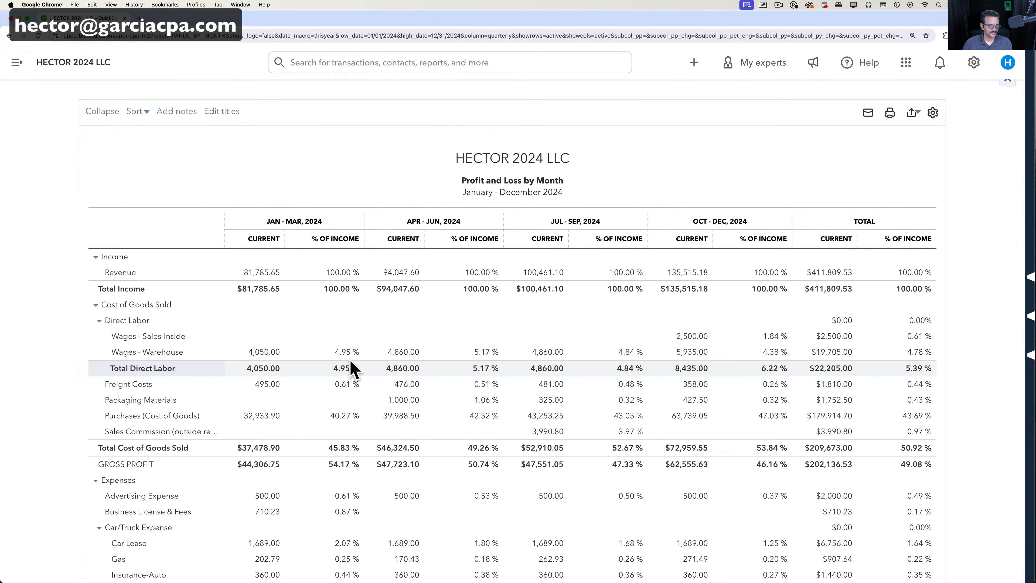
scroll(354, 370, "up", 3)
left_click(346, 206)
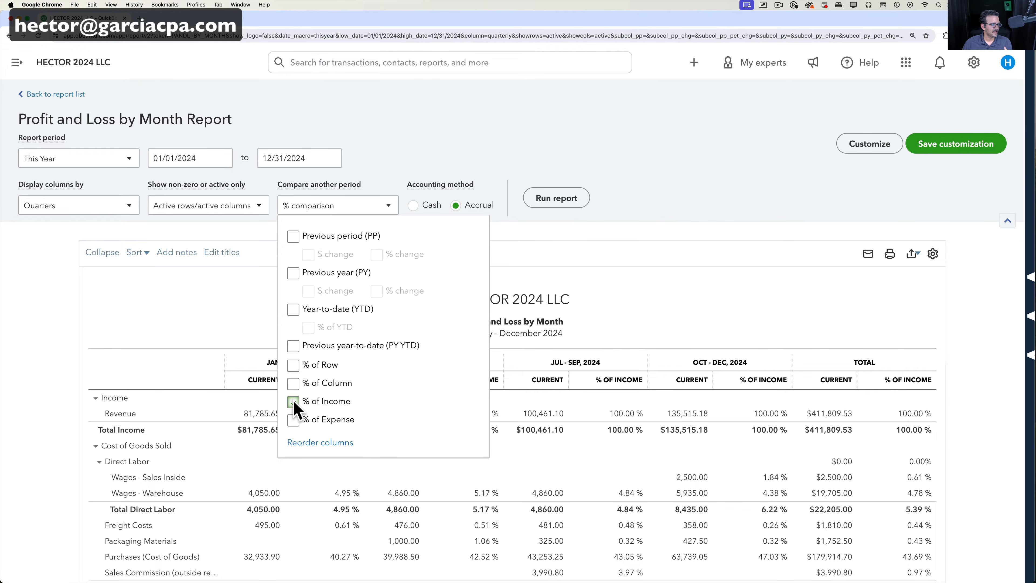
left_click(294, 420)
left_click(292, 365)
left_click(294, 383)
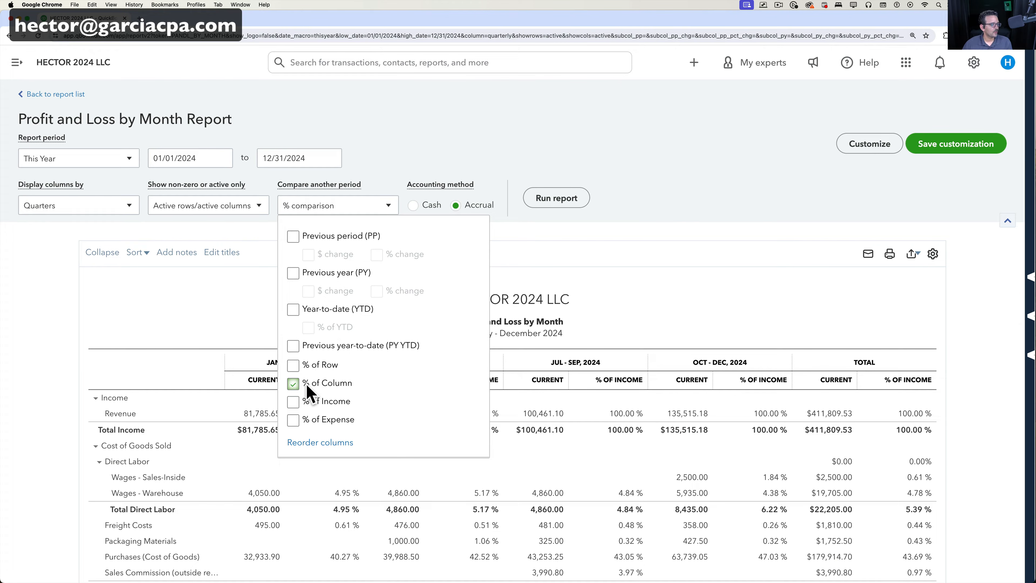
left_click(561, 199)
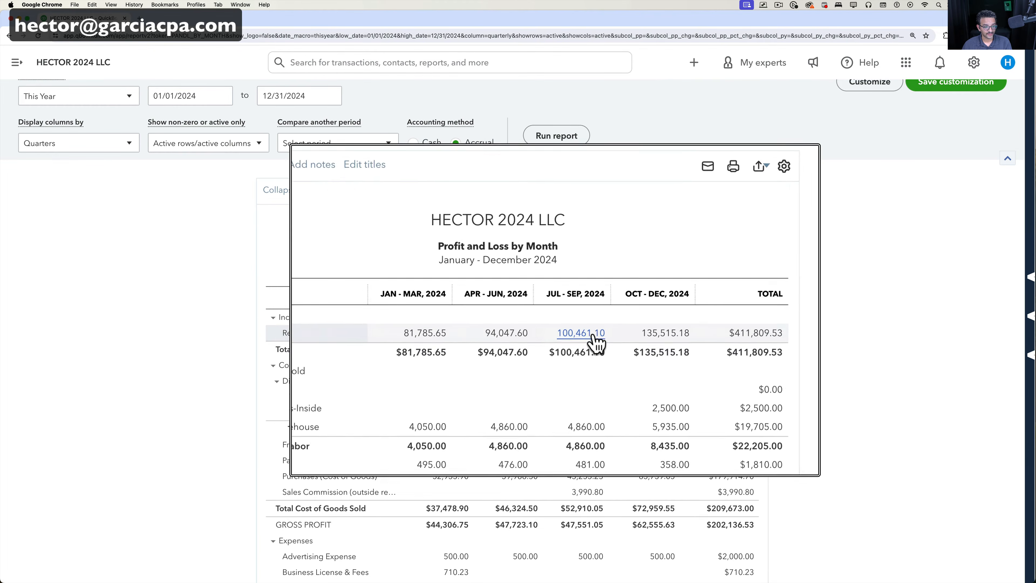
Step: Open the transactions behind the July–September 2024 Revenue amount and accept the modern view introduction
left_click(594, 333)
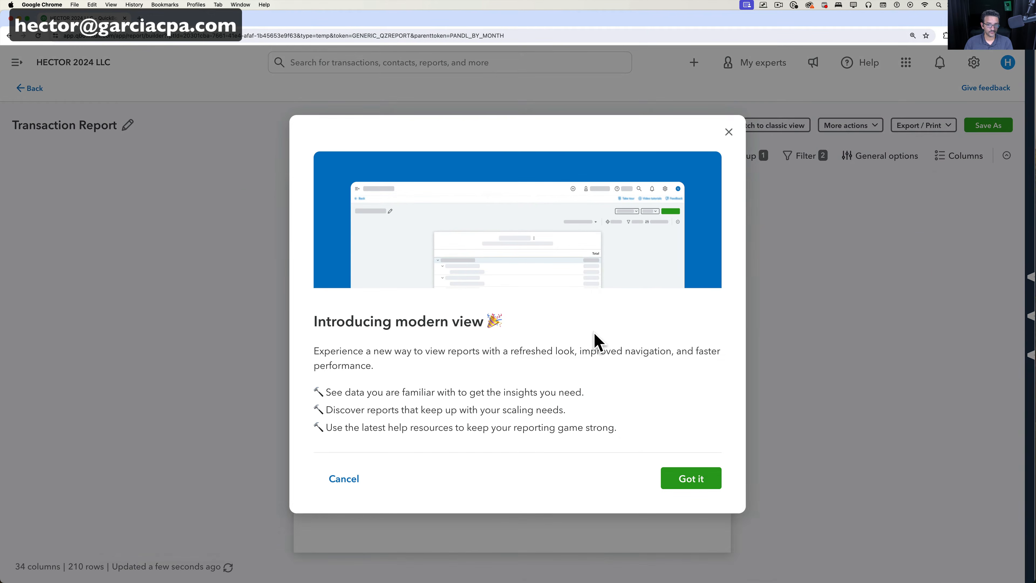
left_click(700, 481)
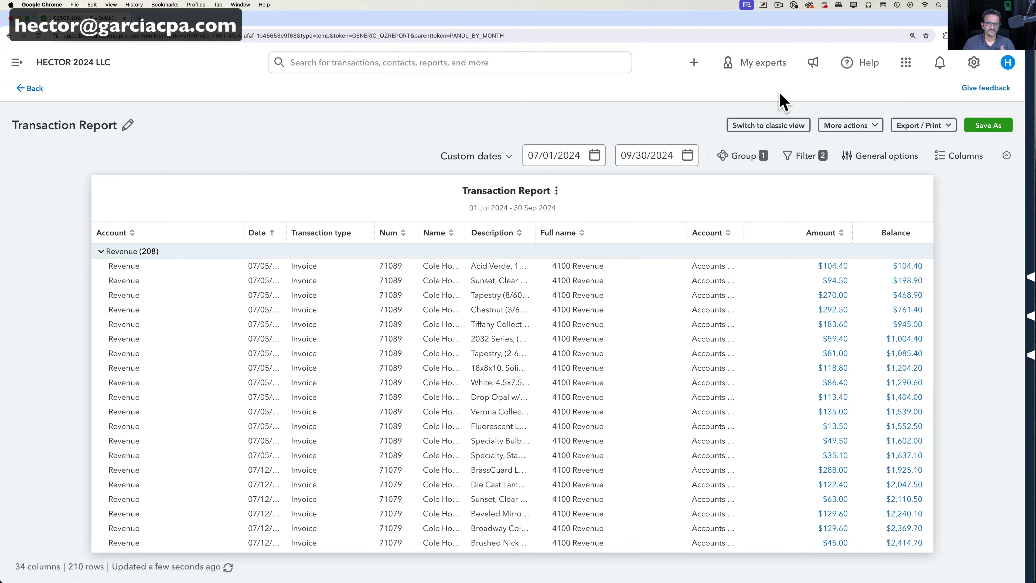
Step: Rename the report as Transaction Report 223
left_click(129, 125)
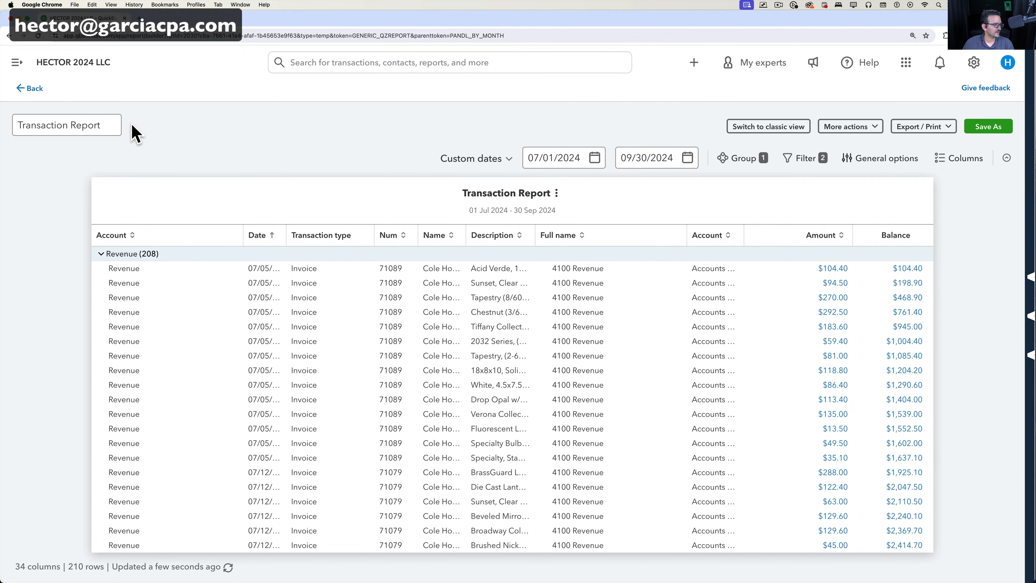
left_click_drag(101, 124, 66, 125)
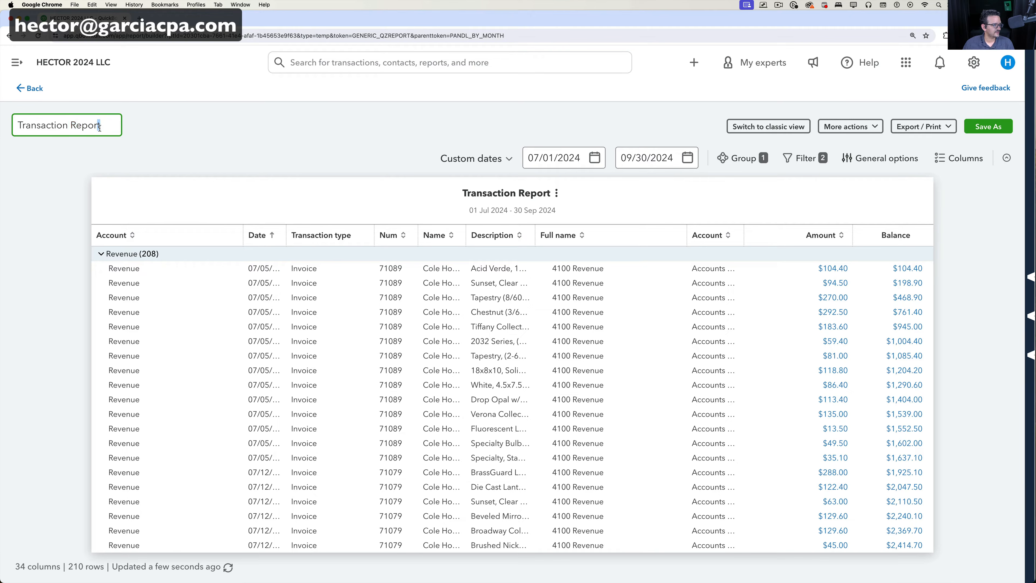
type("223")
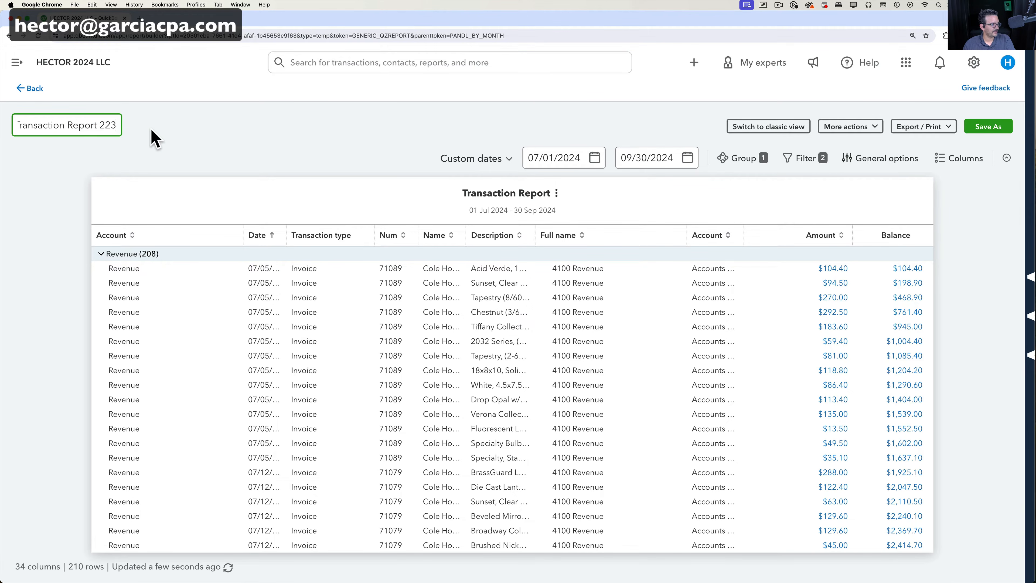
key("Return")
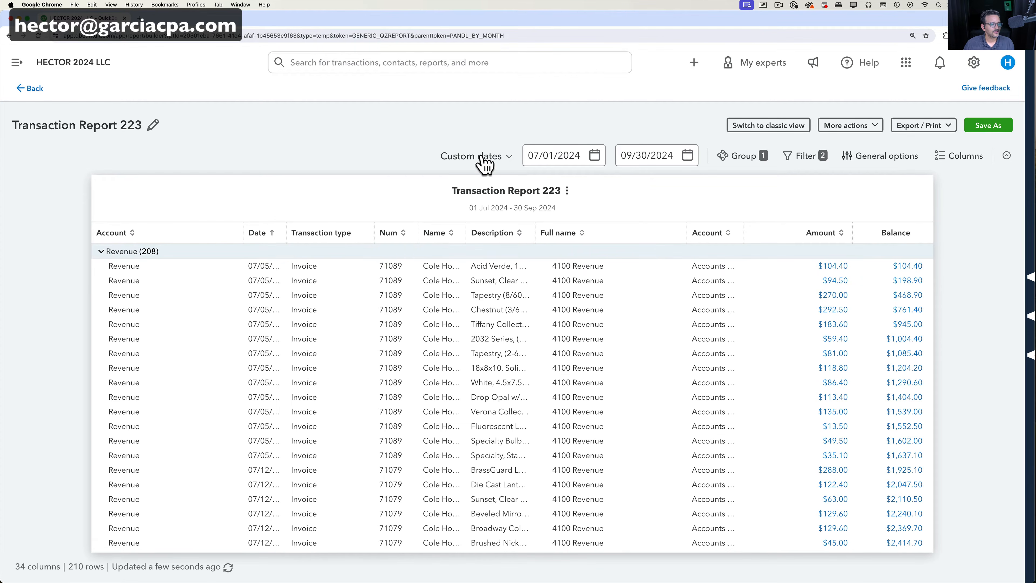
left_click(485, 163)
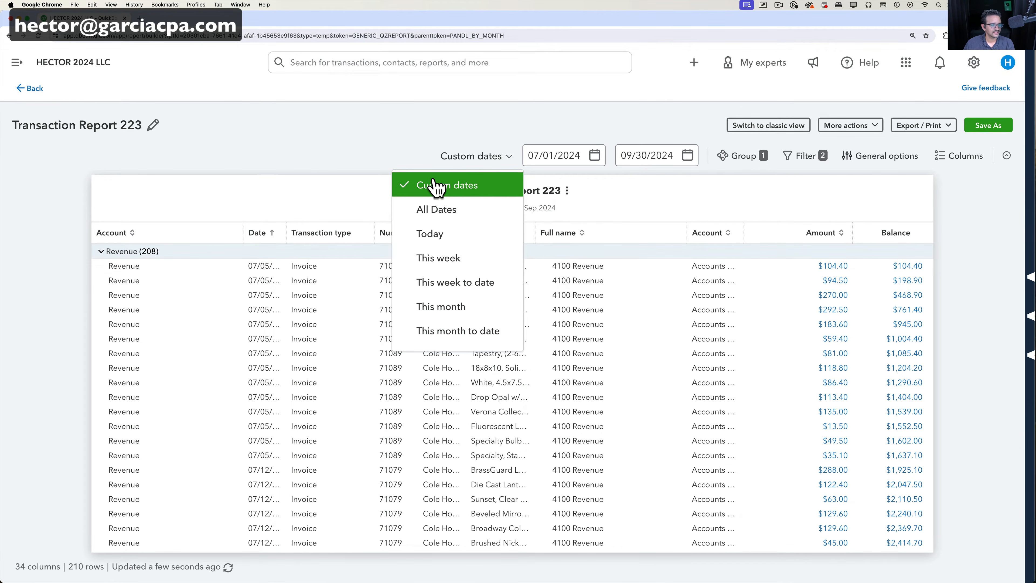
left_click(551, 154)
left_click(637, 152)
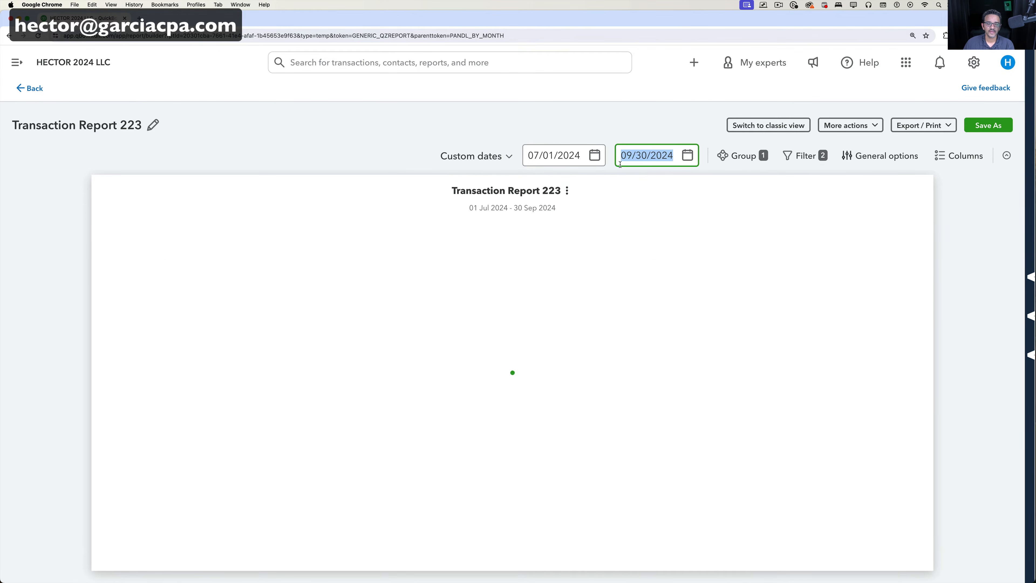
left_click(562, 155)
left_click(655, 154)
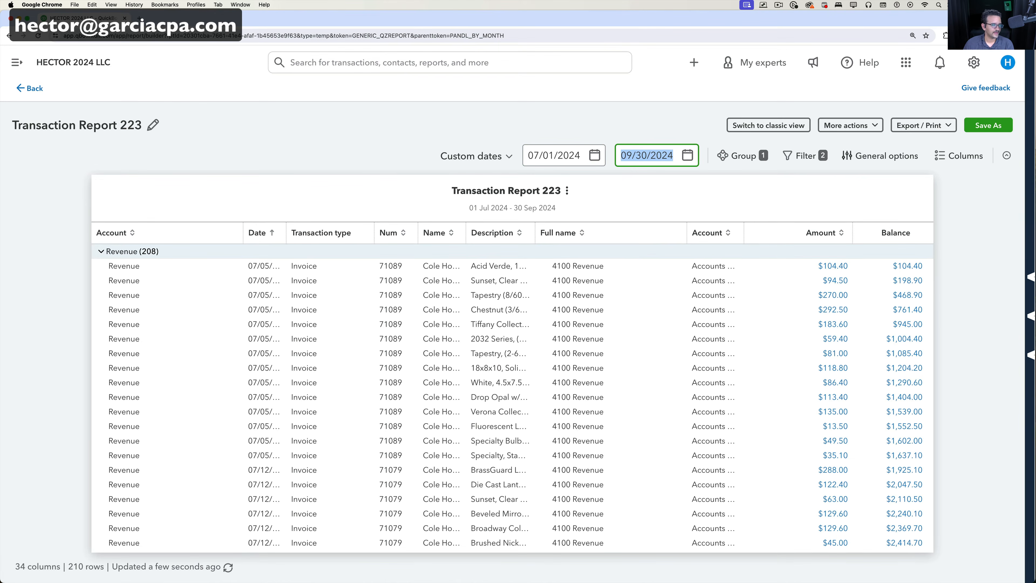
Step: Collapse the Revenue group in the report and expand it again
left_click(104, 259)
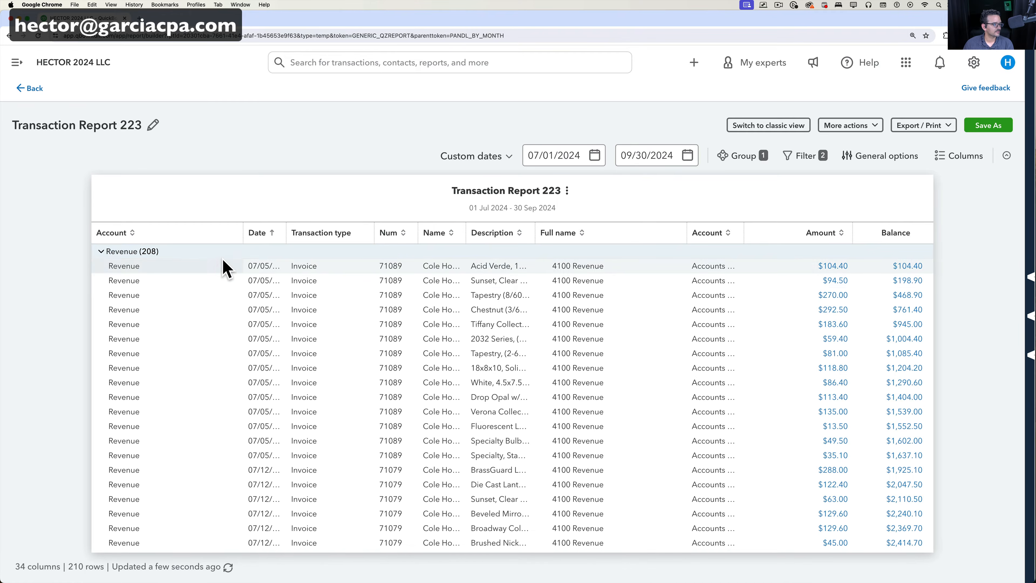
left_click(100, 252)
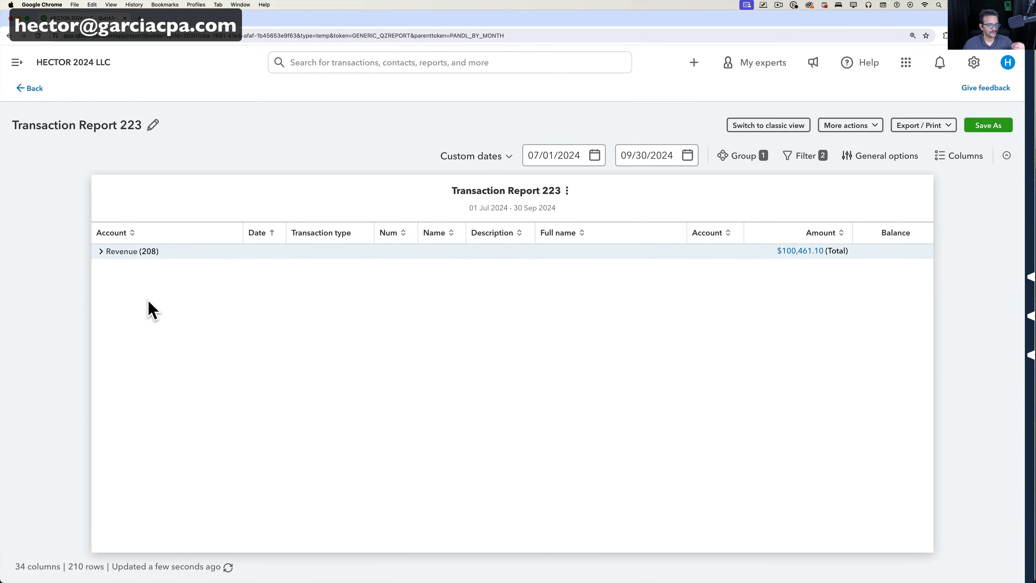
left_click(101, 252)
Step: Change the report's grouping from Account (Hierarchy) to Name
left_click(724, 163)
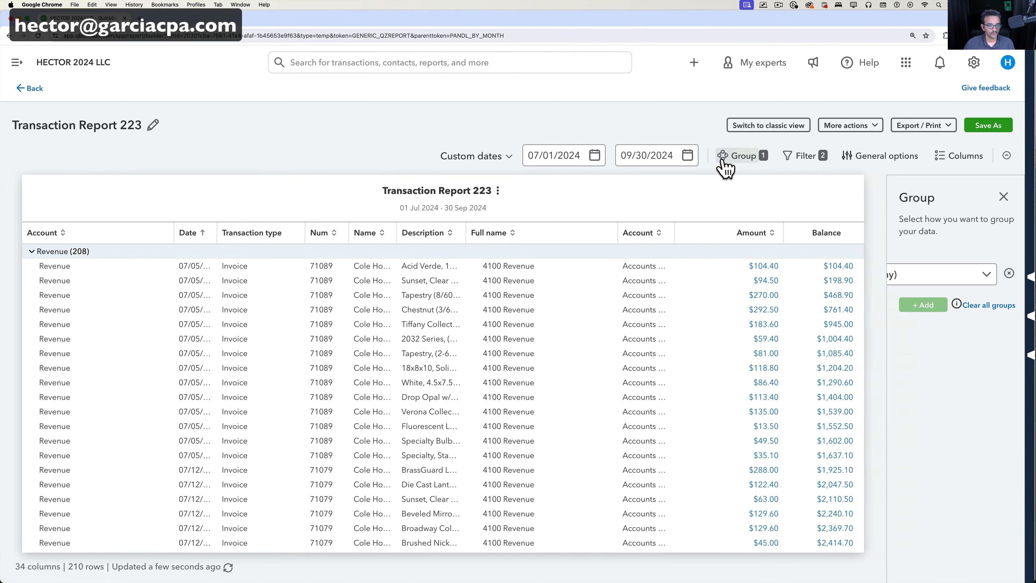
left_click(889, 265)
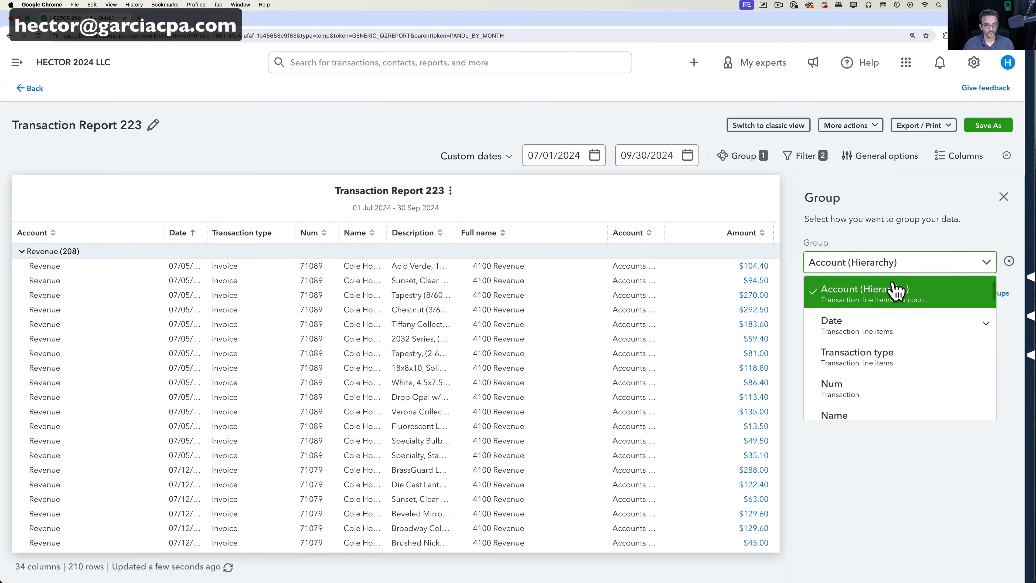
scroll(895, 302, "up", 1)
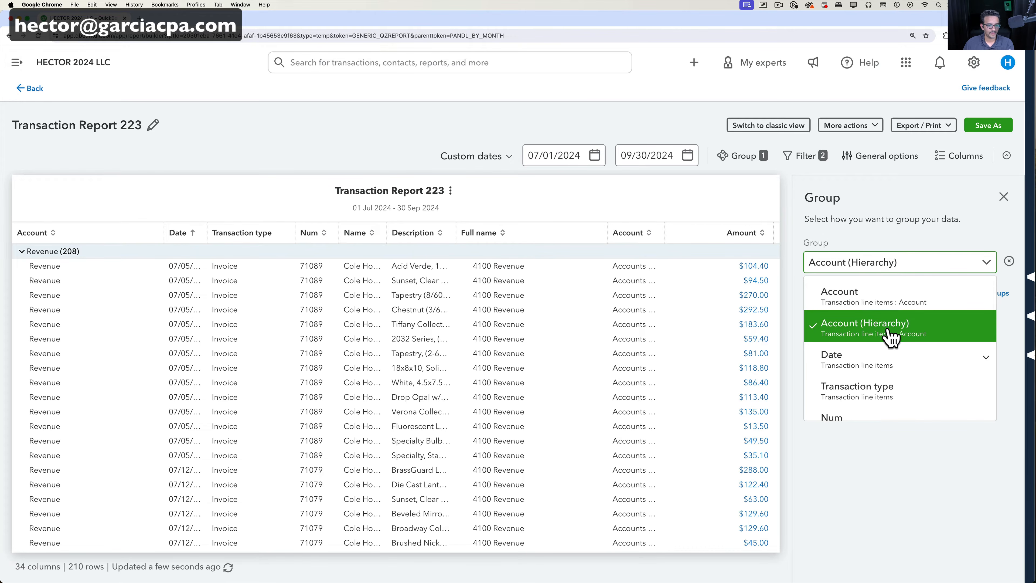
scroll(889, 331, "down", 4)
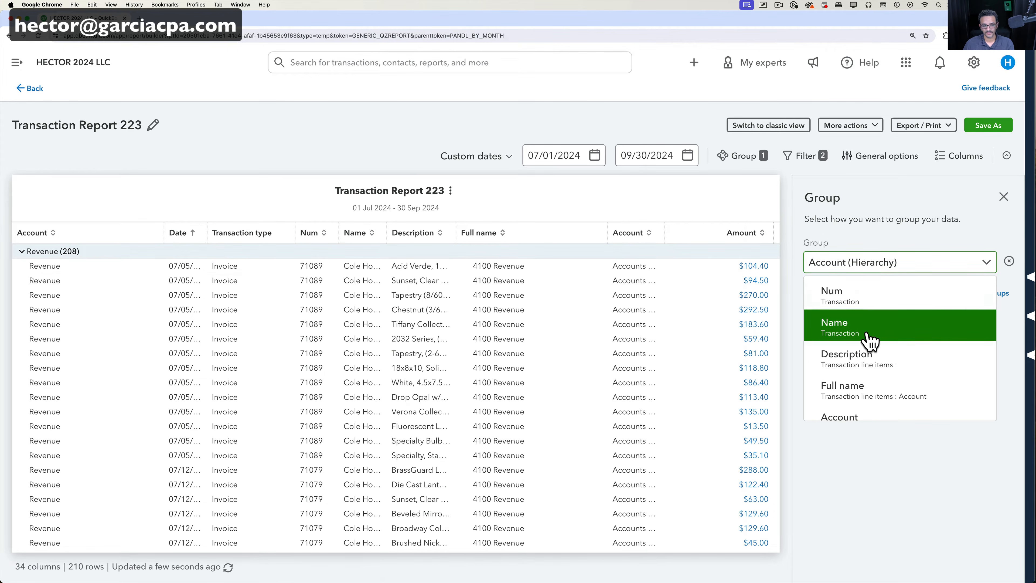
left_click(869, 341)
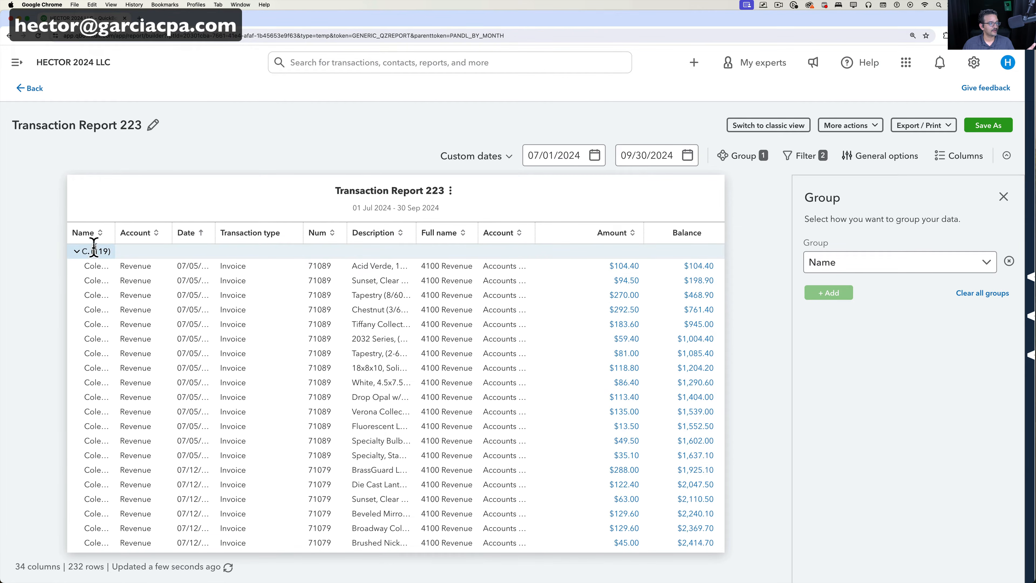
Step: Widen the Name column and collapse the first three customer groups individually
left_click_drag(115, 232, 262, 233)
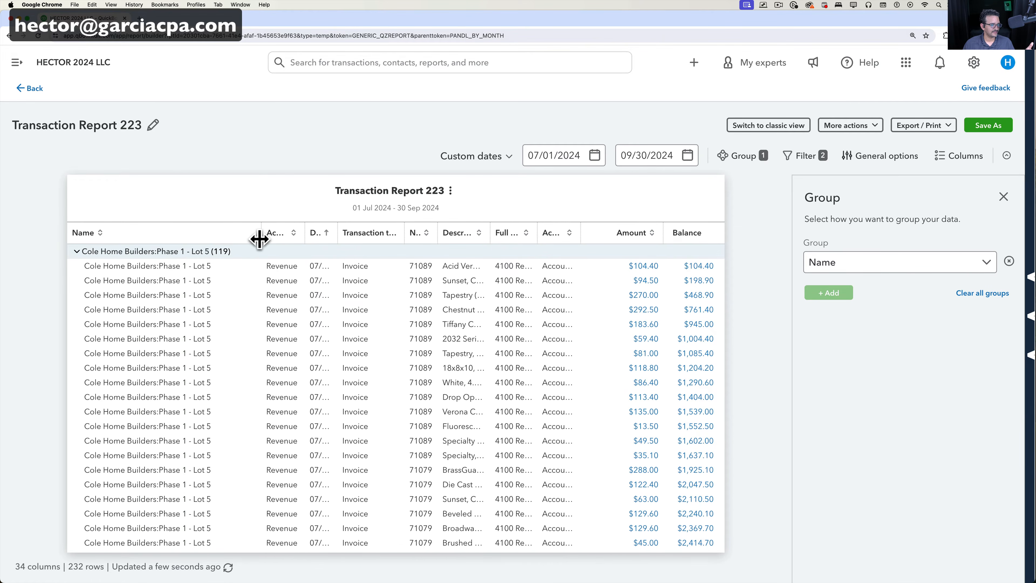
left_click(76, 251)
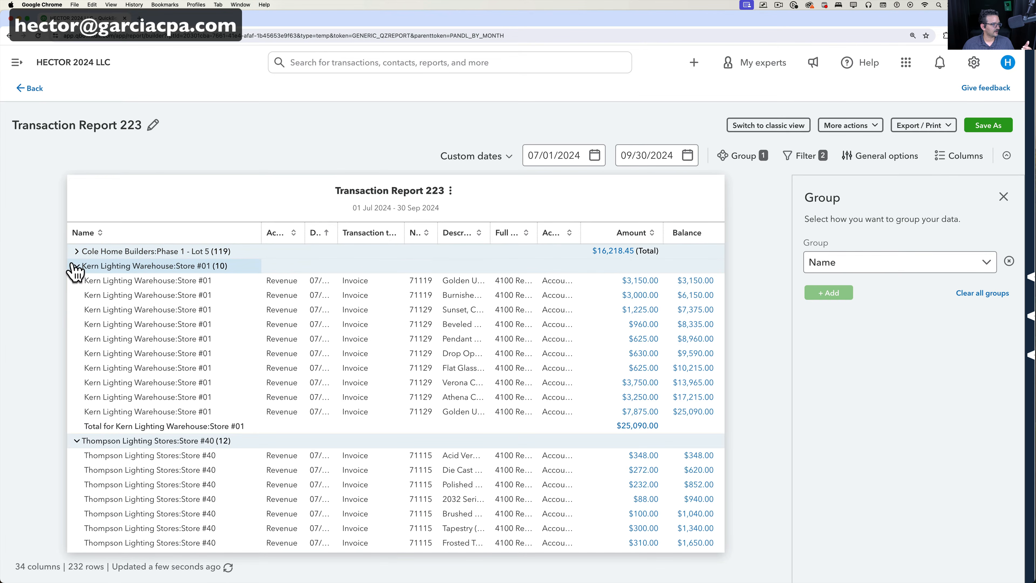
left_click(76, 267)
left_click(76, 280)
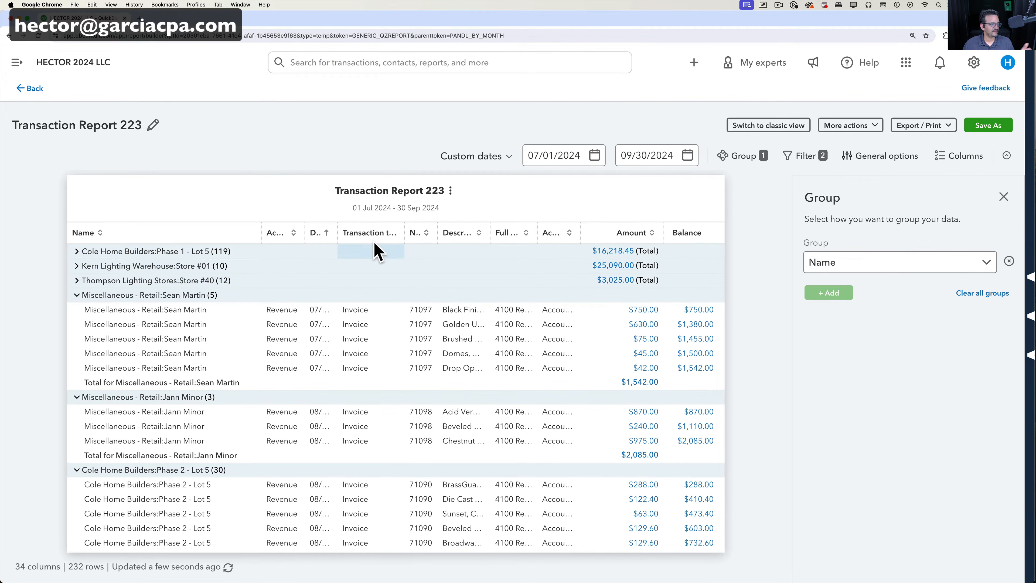
Step: Collapse all customer groups at once and widen the Name column to fit the full customer names
left_click(451, 191)
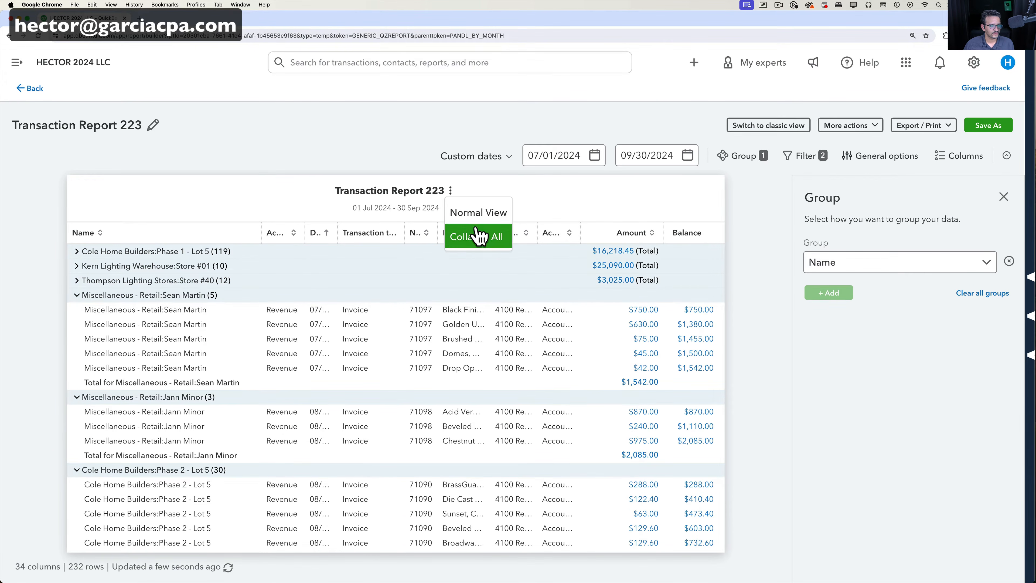
left_click(477, 236)
left_click(452, 191)
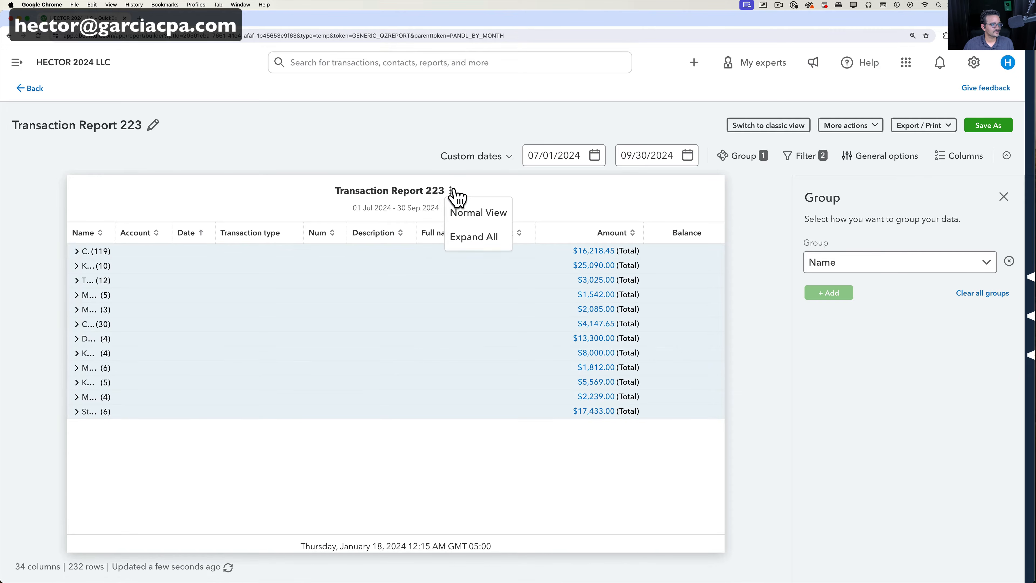
left_click(113, 229)
left_click_drag(112, 229, 274, 233)
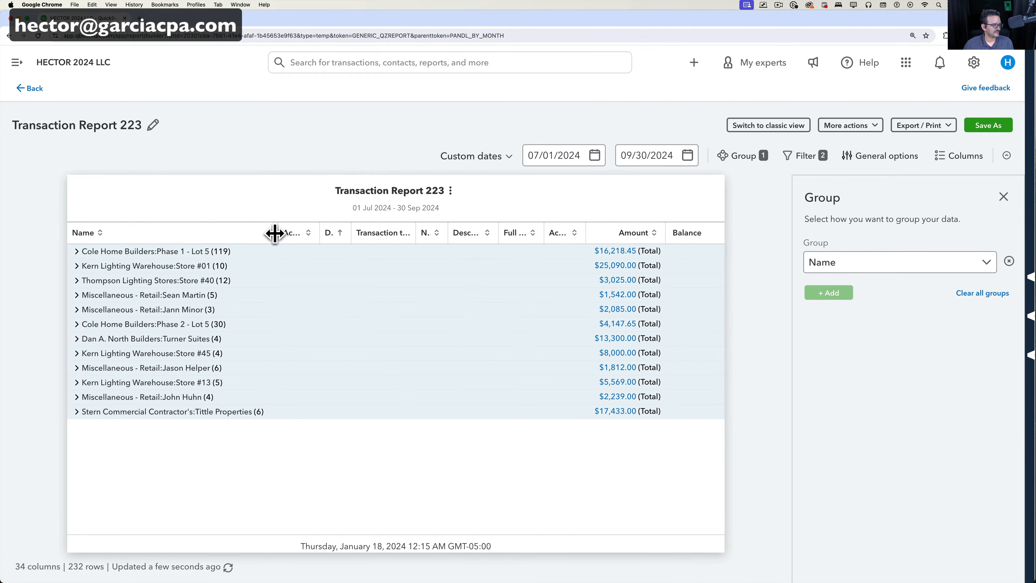
Step: Expand all customer groups, look through their transactions and close the grouping options
left_click(450, 191)
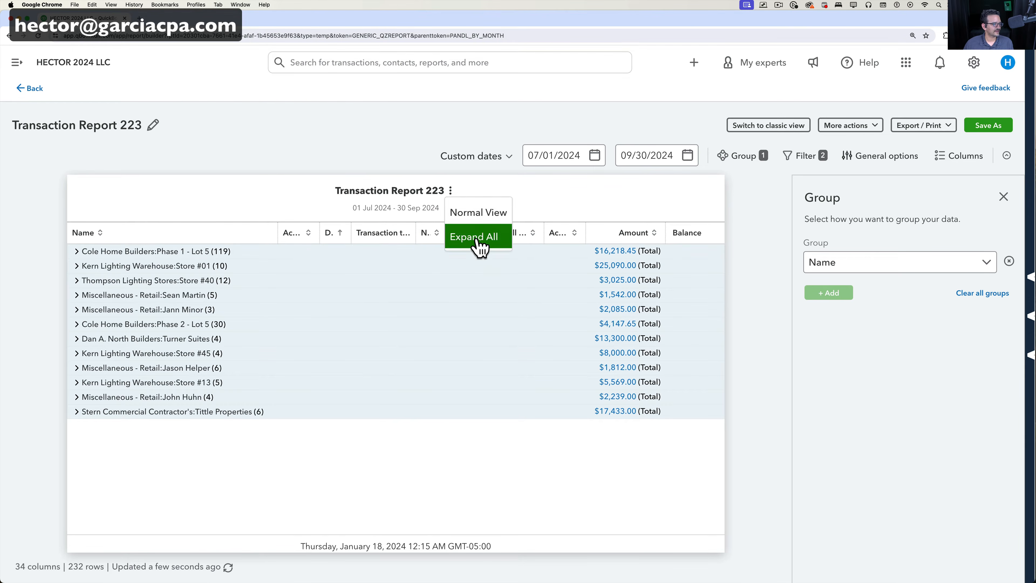
left_click(476, 237)
scroll(377, 376, "down", 20)
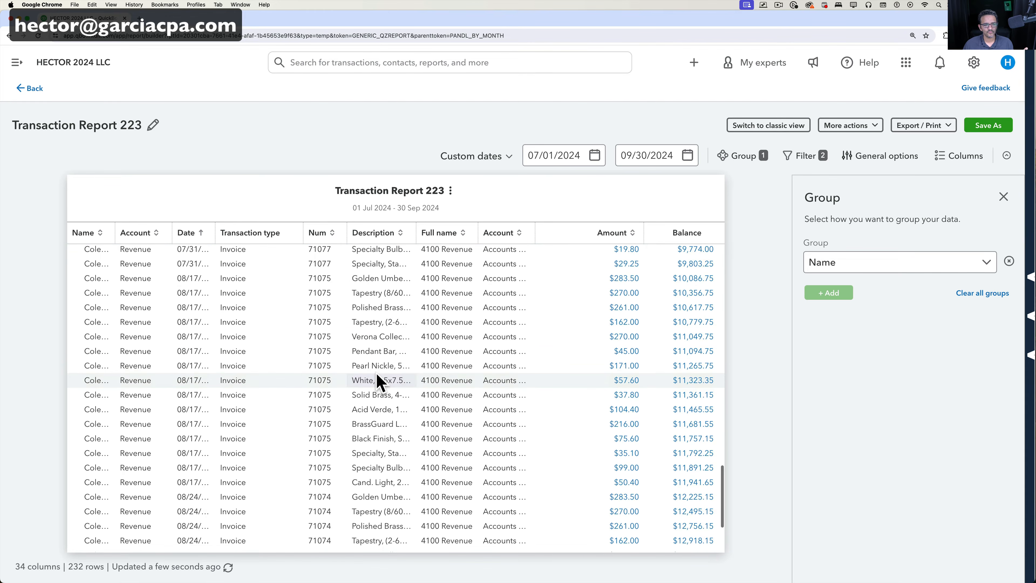
scroll(377, 375, "up", 20)
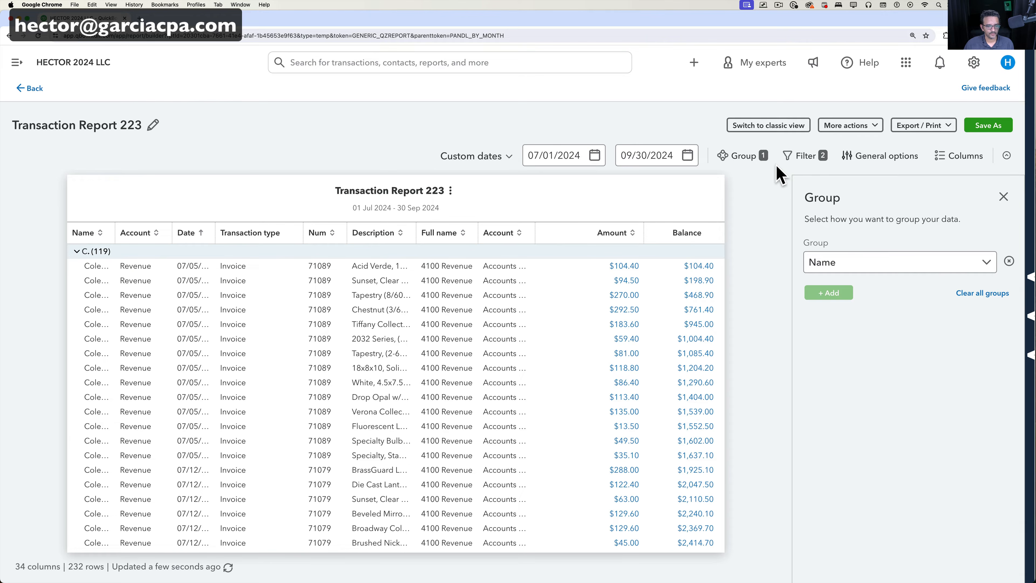
left_click(1003, 196)
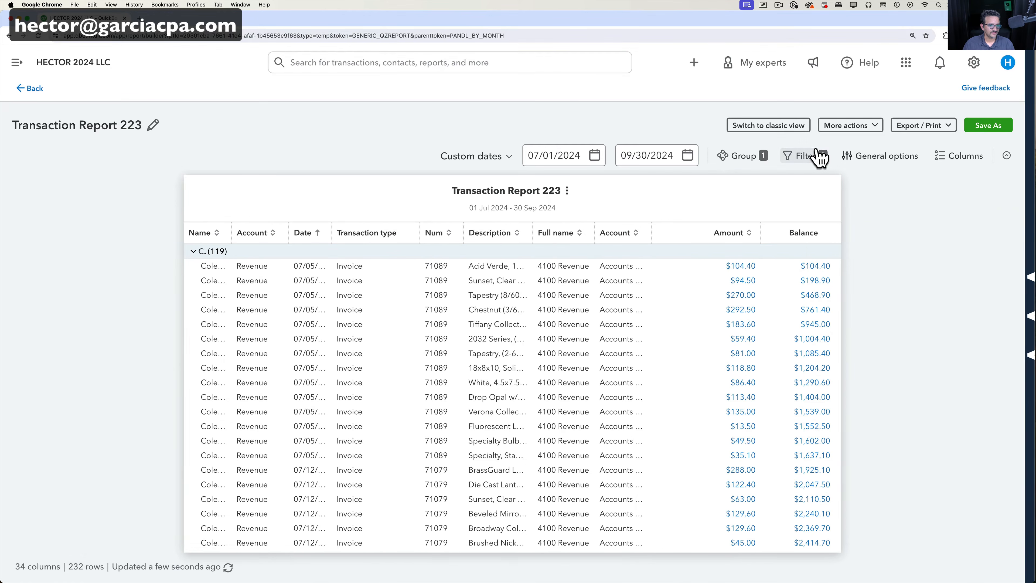
Step: Add a third report filter on Name with the equals operation
left_click(817, 156)
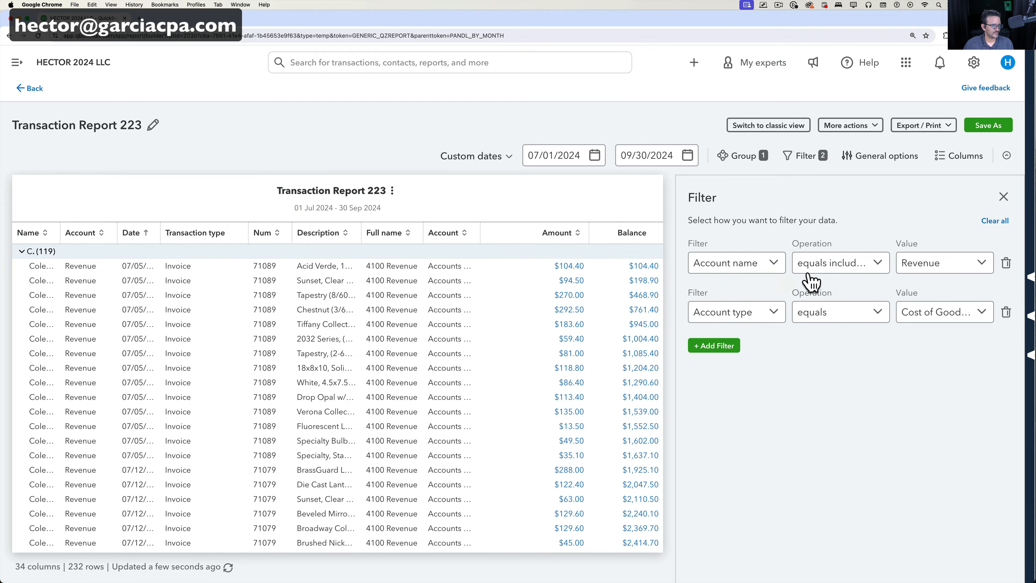
left_click(947, 264)
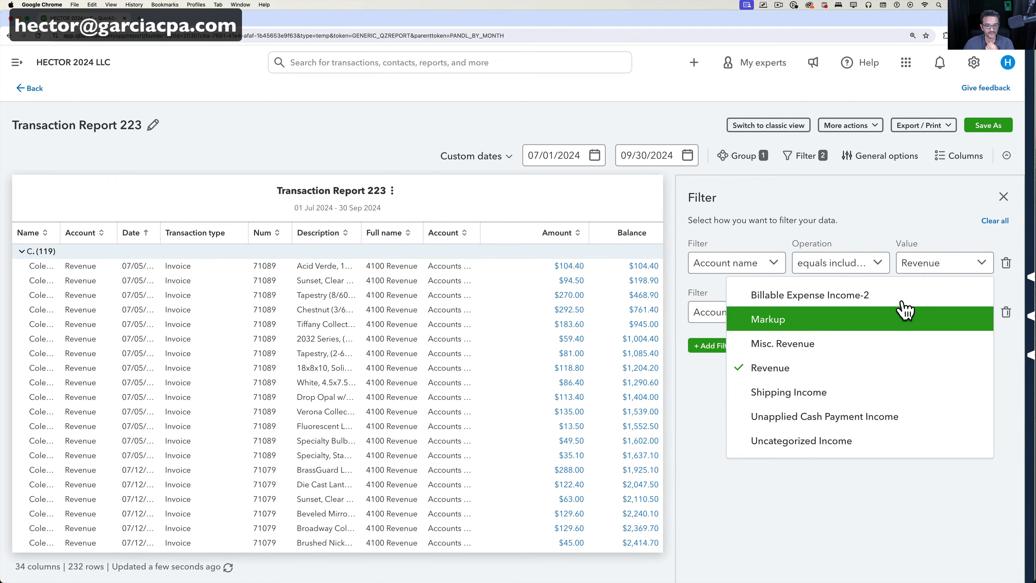
left_click(925, 233)
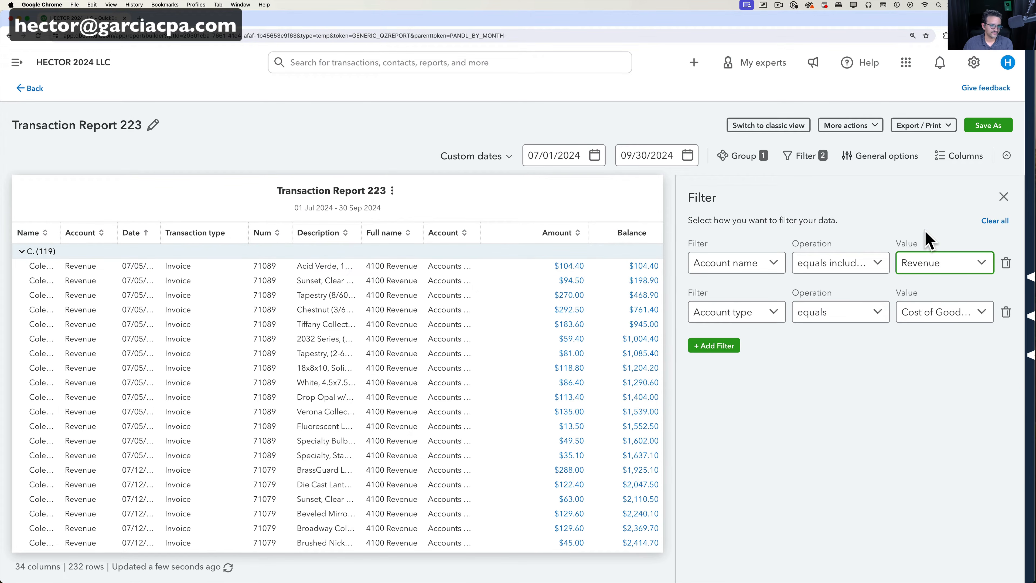
left_click(732, 346)
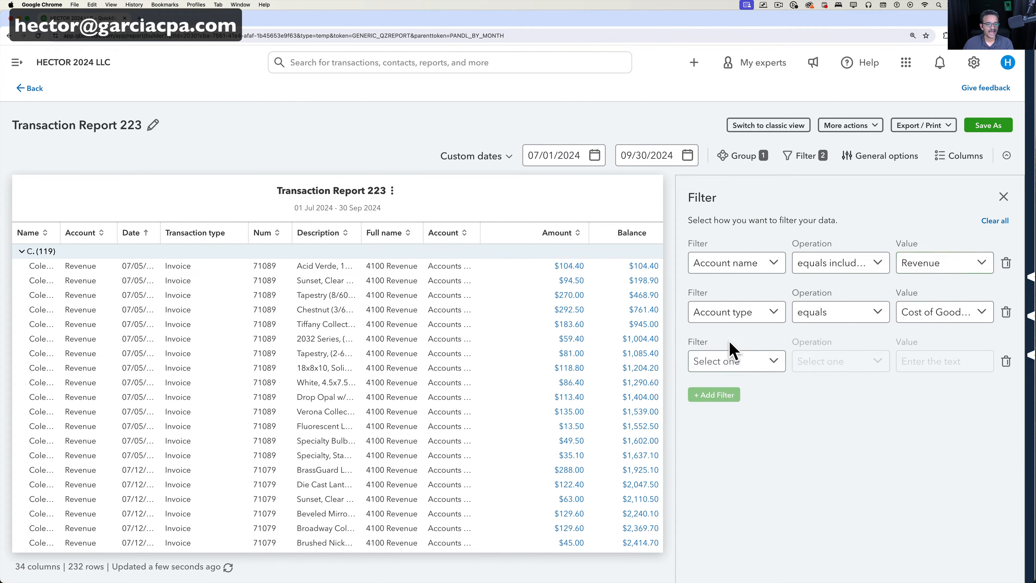
left_click(772, 366)
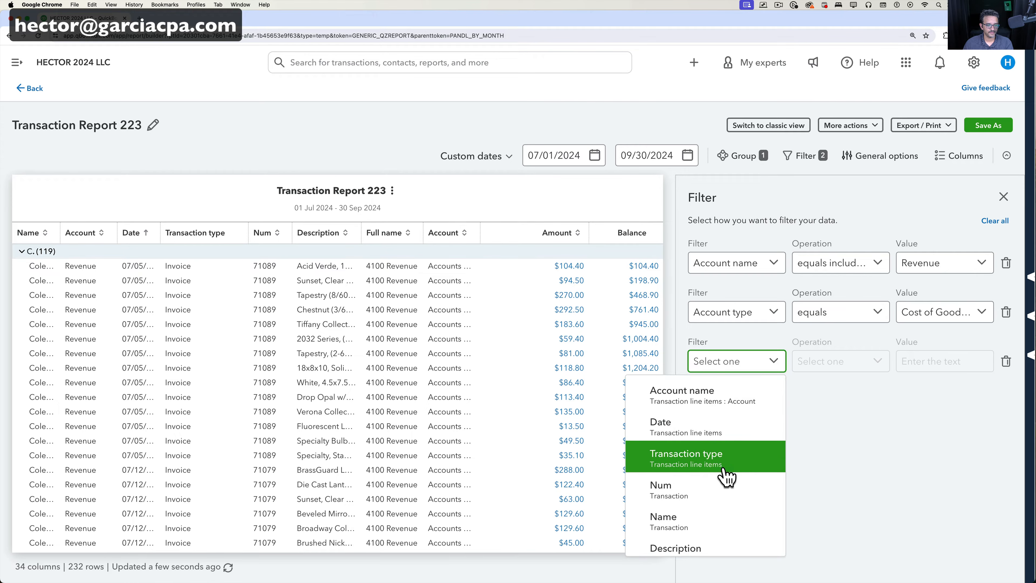
scroll(730, 478, "down", 2)
left_click(732, 492)
left_click(884, 364)
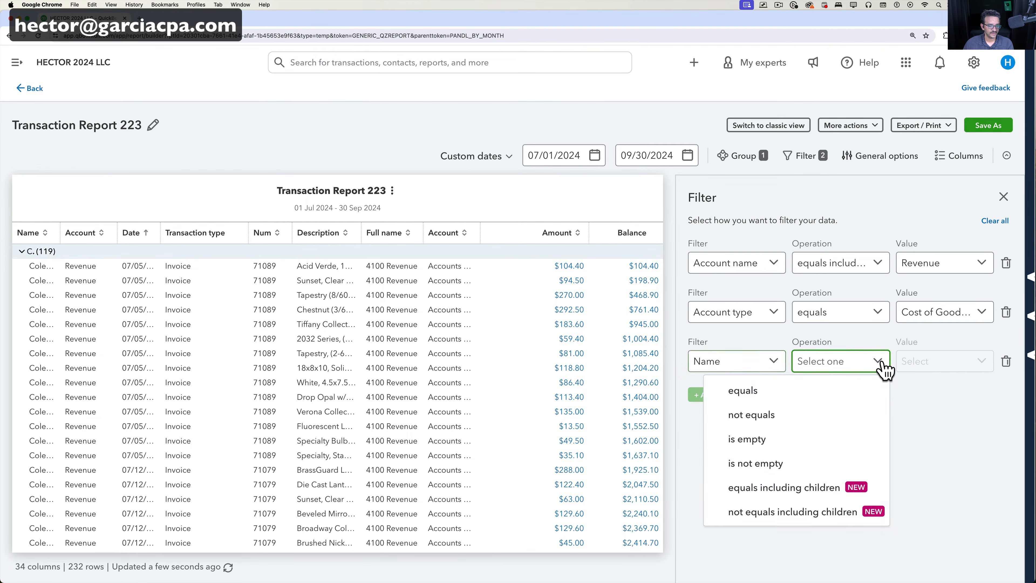
left_click(779, 394)
Step: Set the Name filter to Baker's Professional Lighting, its Store #10 and #15, and Godwin Lighting Depot Store #303 and #404, and retry loading the report
left_click(960, 371)
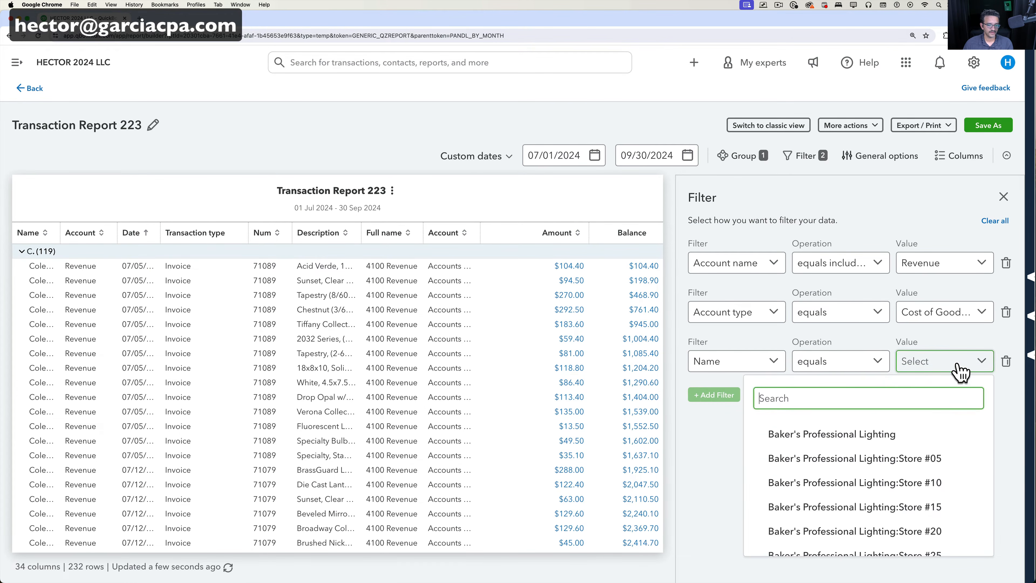
left_click(883, 434)
left_click(891, 482)
left_click(893, 508)
scroll(893, 506, "down", 4)
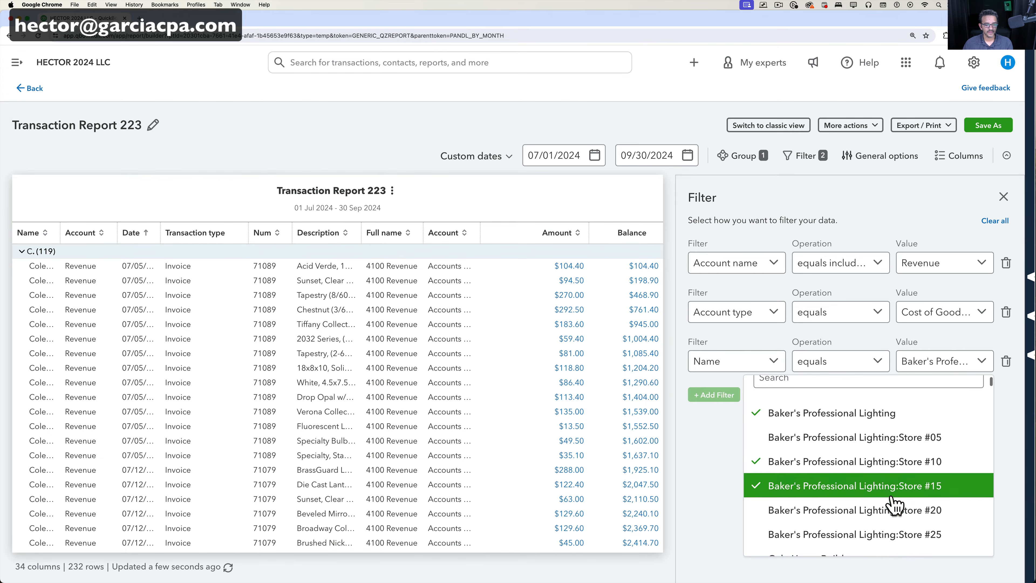
scroll(862, 437, "down", 8)
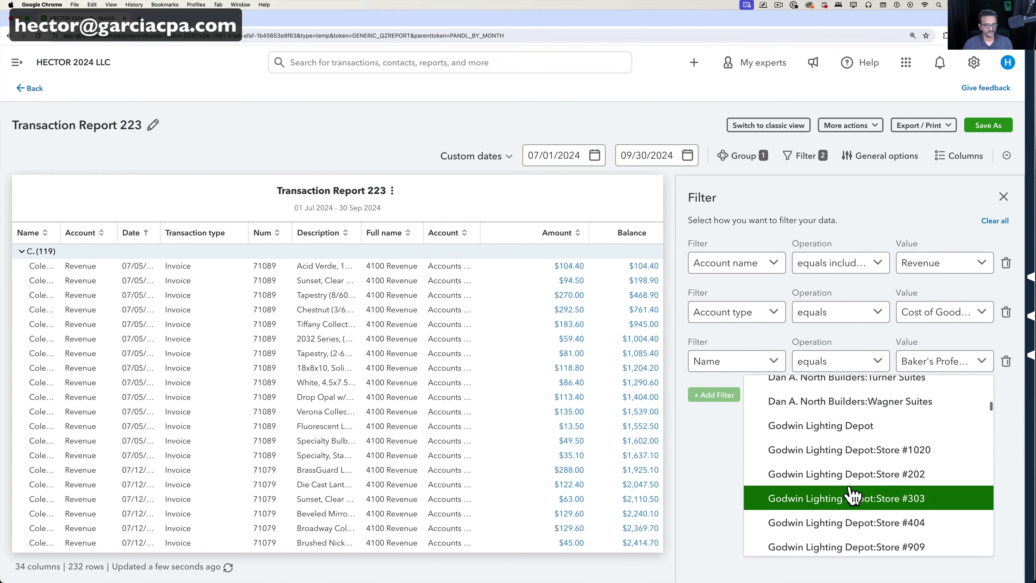
left_click(850, 494)
left_click(854, 518)
left_click(1005, 416)
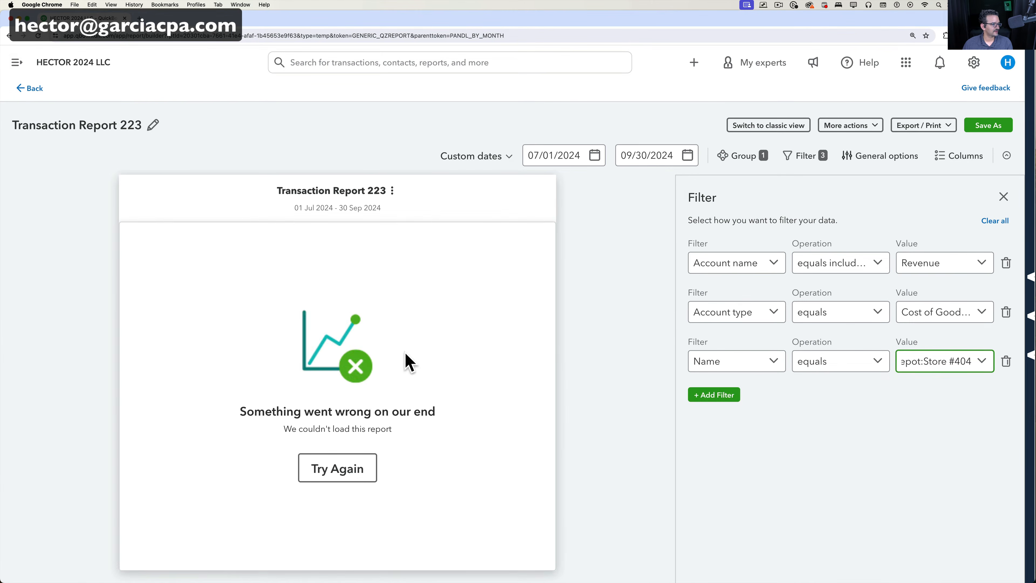
left_click(359, 469)
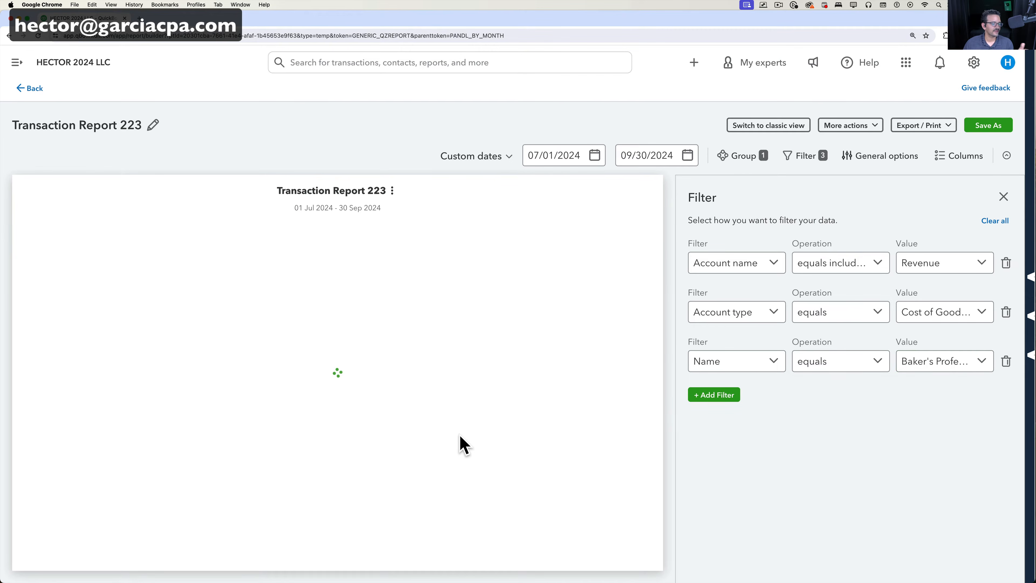
Step: Add Kern Lighting Warehouse Store #45, Lavery Lighting & Design Store #JL-01 and Miscellaneous - Retail customers to the Name filter, and widen the Name column
left_click(935, 363)
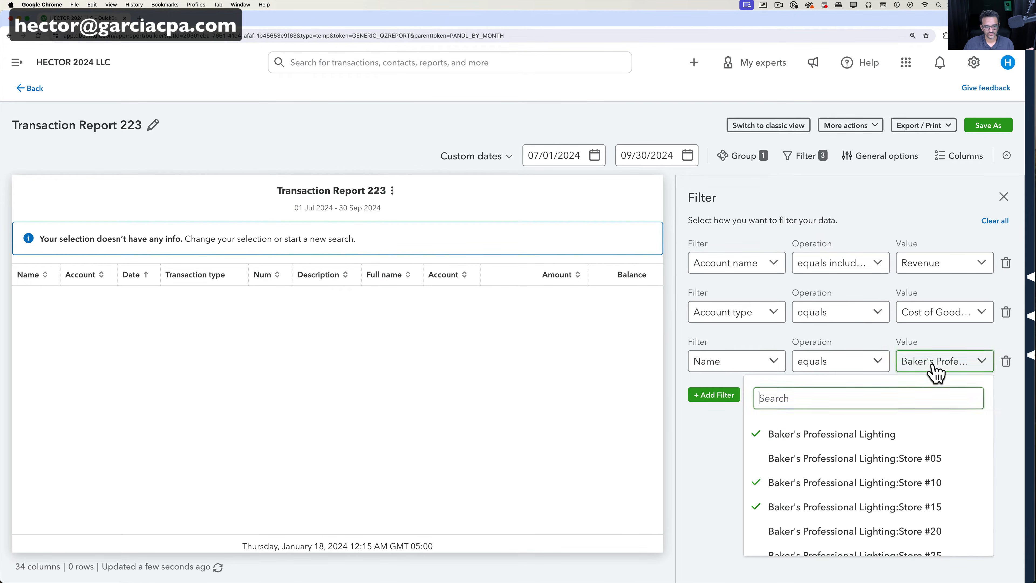
scroll(879, 486, "down", 15)
scroll(881, 485, "down", 10)
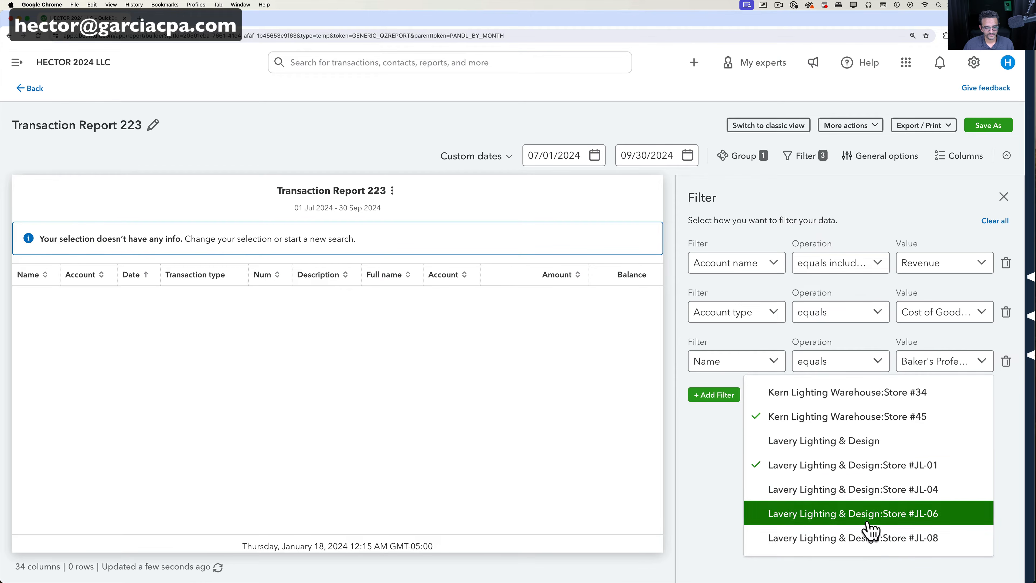
scroll(857, 470, "down", 5)
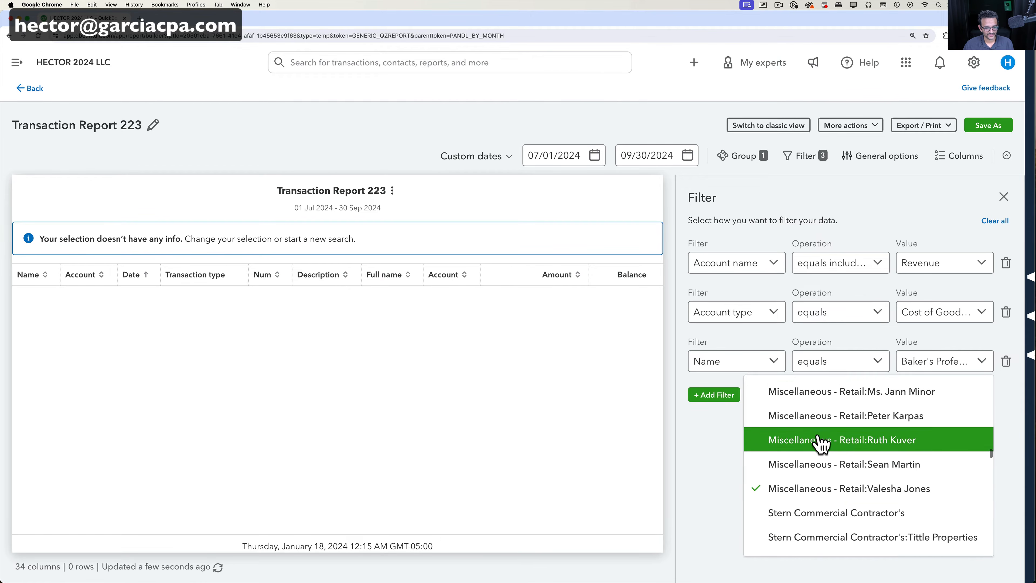
left_click(835, 440)
scroll(834, 531, "up", 20)
scroll(828, 510, "down", 1)
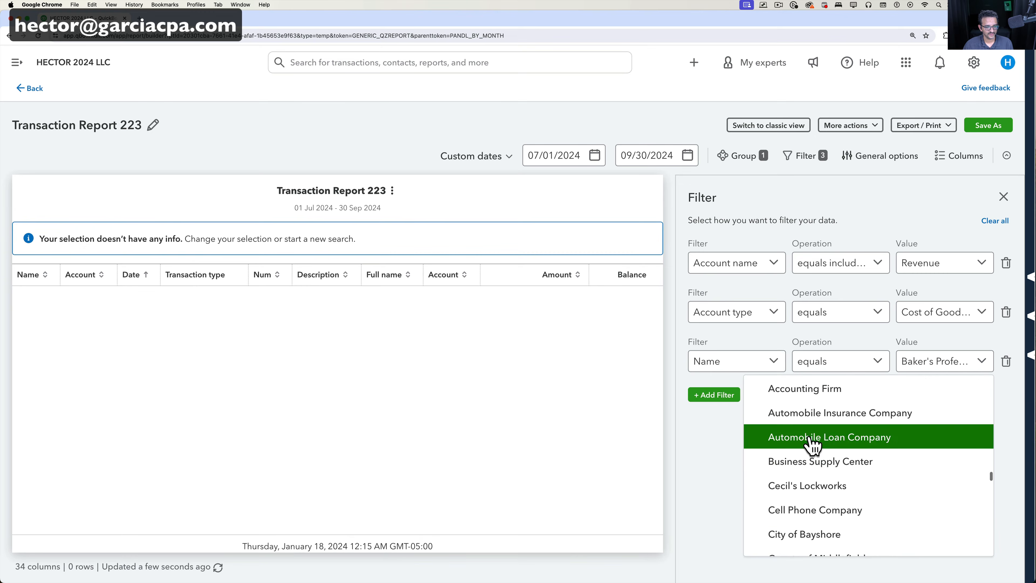
left_click(712, 444)
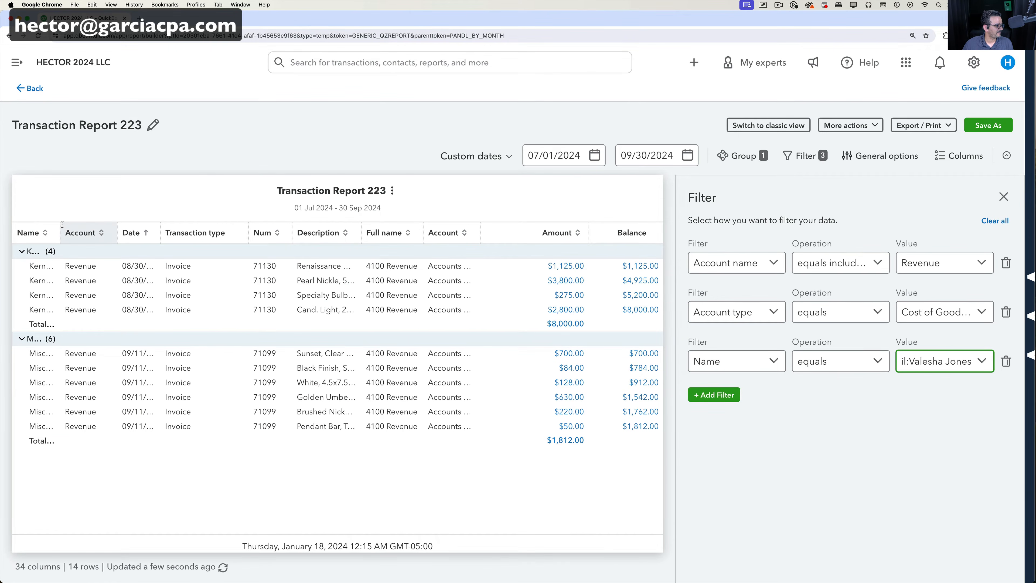
left_click_drag(60, 232, 220, 233)
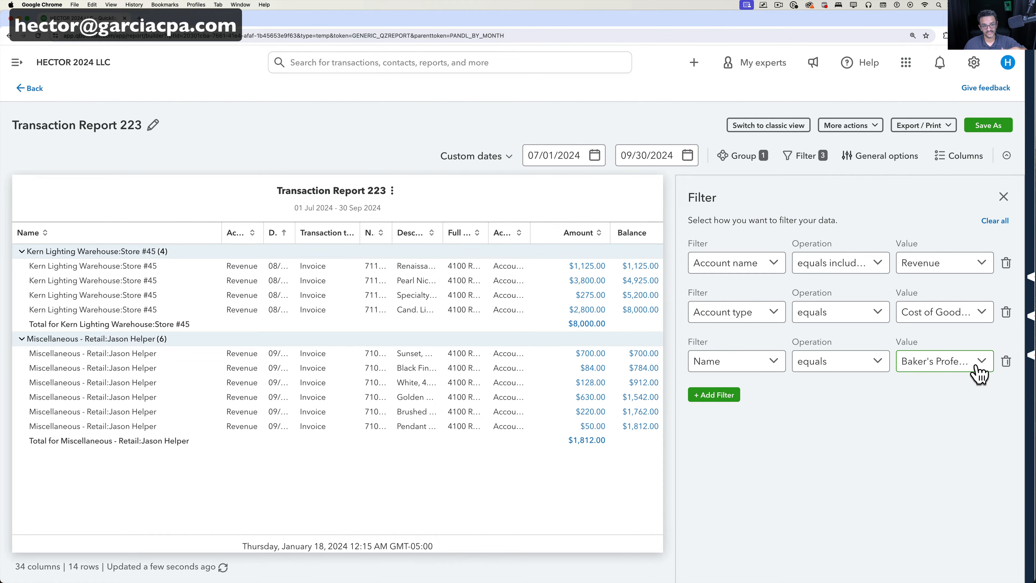
Step: Clear all filters from the transaction report at once
left_click(1003, 197)
left_click(795, 156)
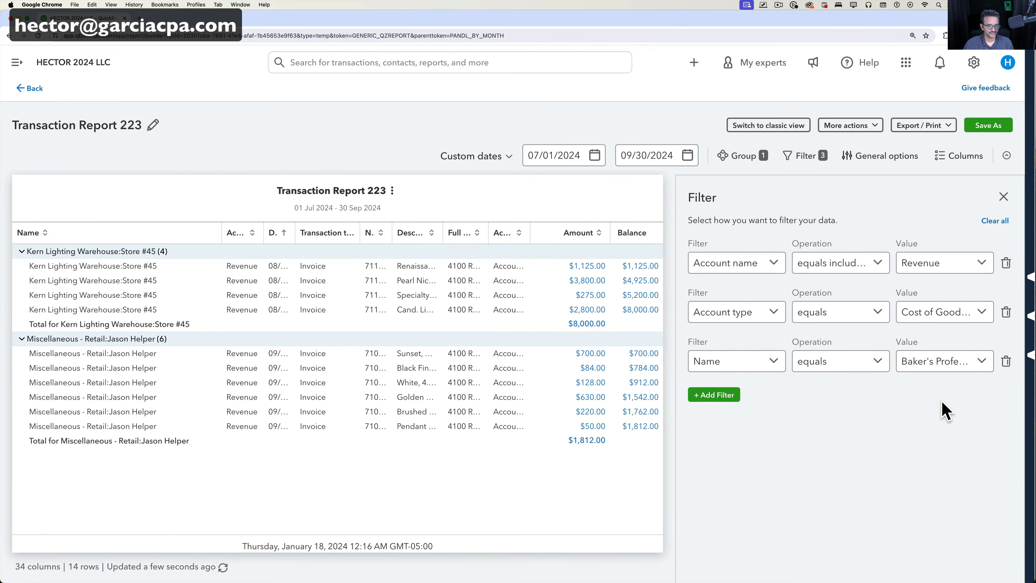
left_click(994, 221)
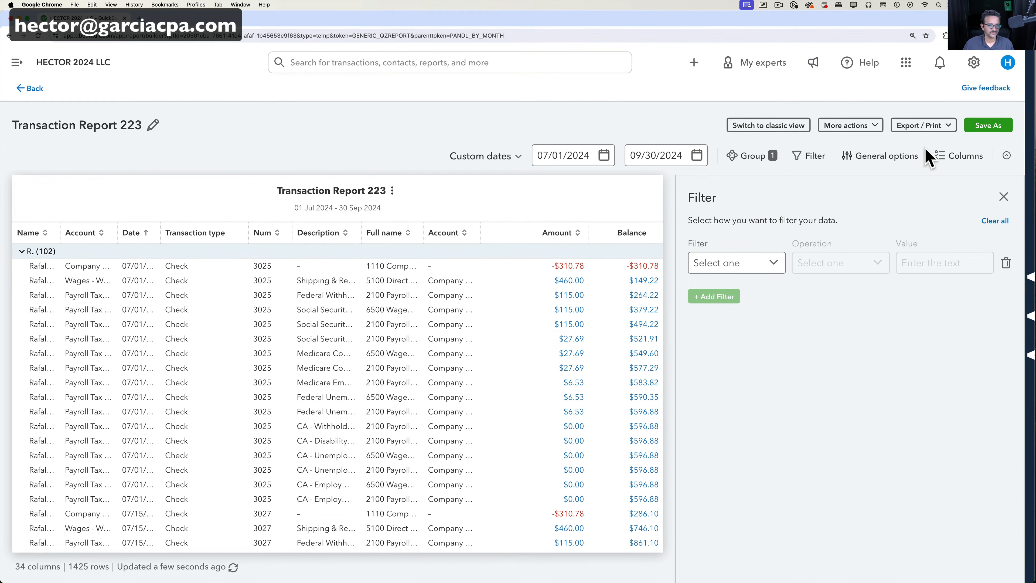
Step: Try the Cash accounting method, switch back to Accrual, and look through the number format and header/footer options
left_click(879, 156)
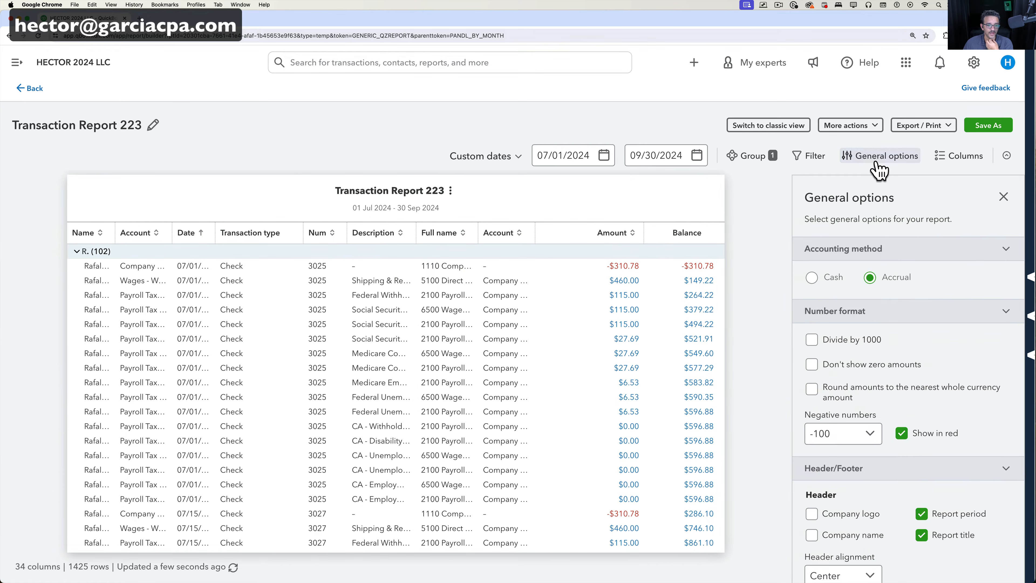
left_click(812, 278)
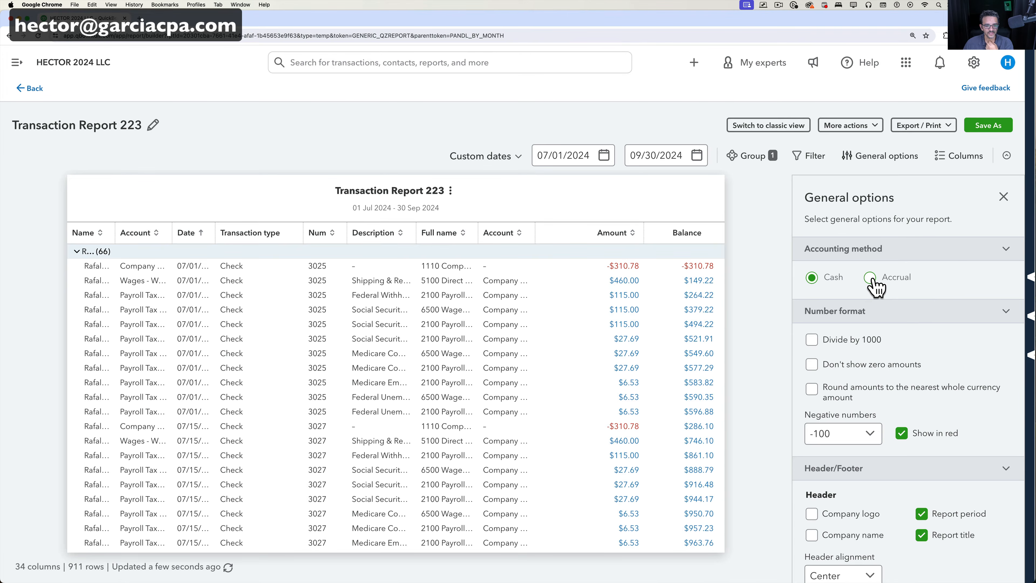
left_click(871, 280)
scroll(922, 347, "down", 3)
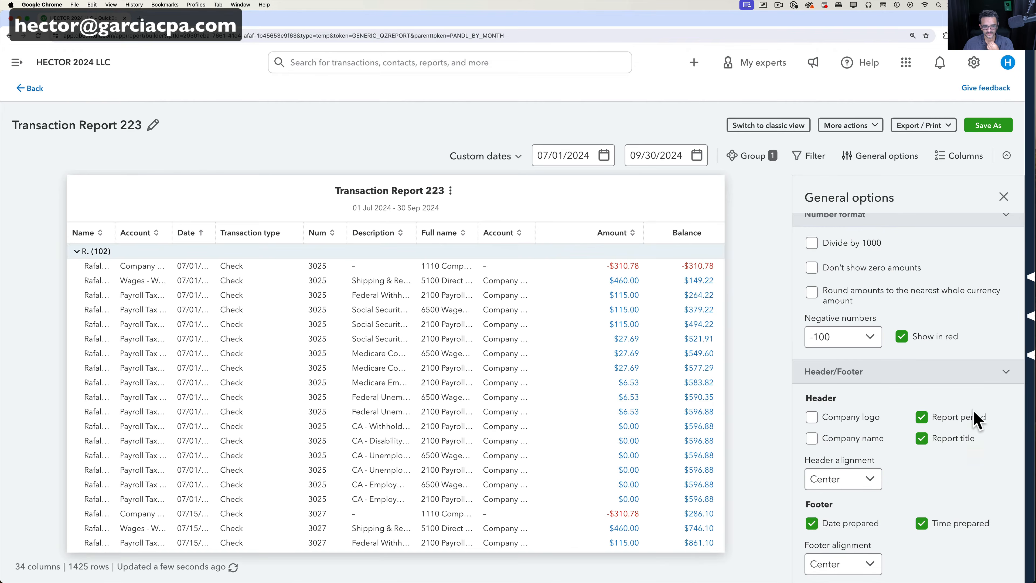
scroll(847, 253, "up", 3)
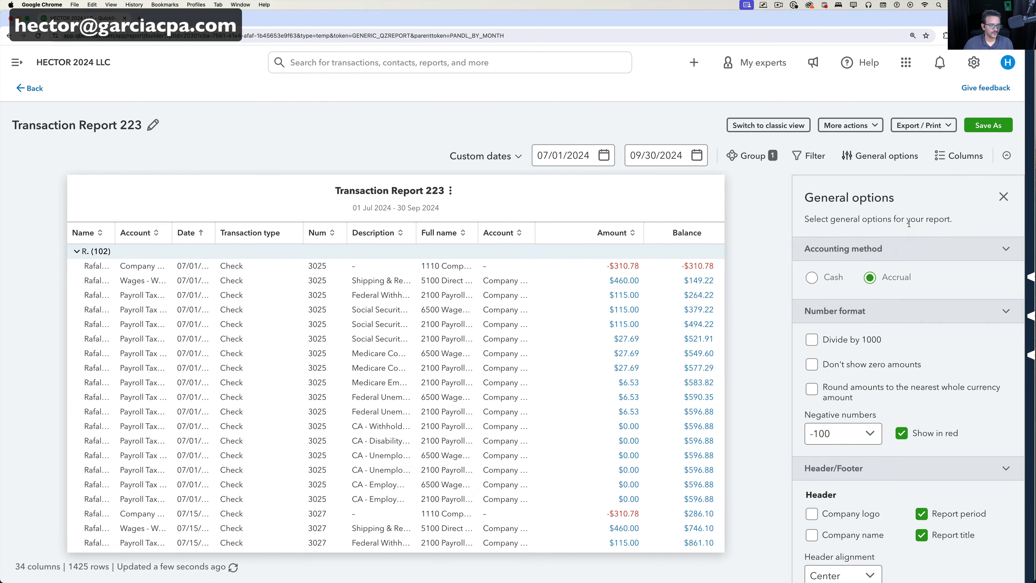
Step: Show the Vendor, Product/Service, Employee and Class columns in the transaction report
left_click(970, 157)
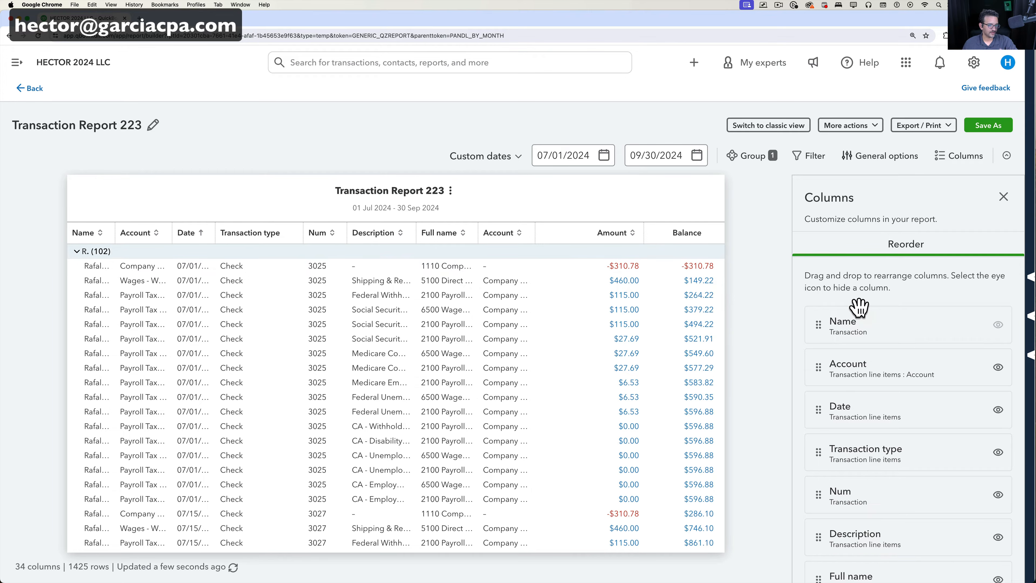
scroll(921, 442, "down", 10)
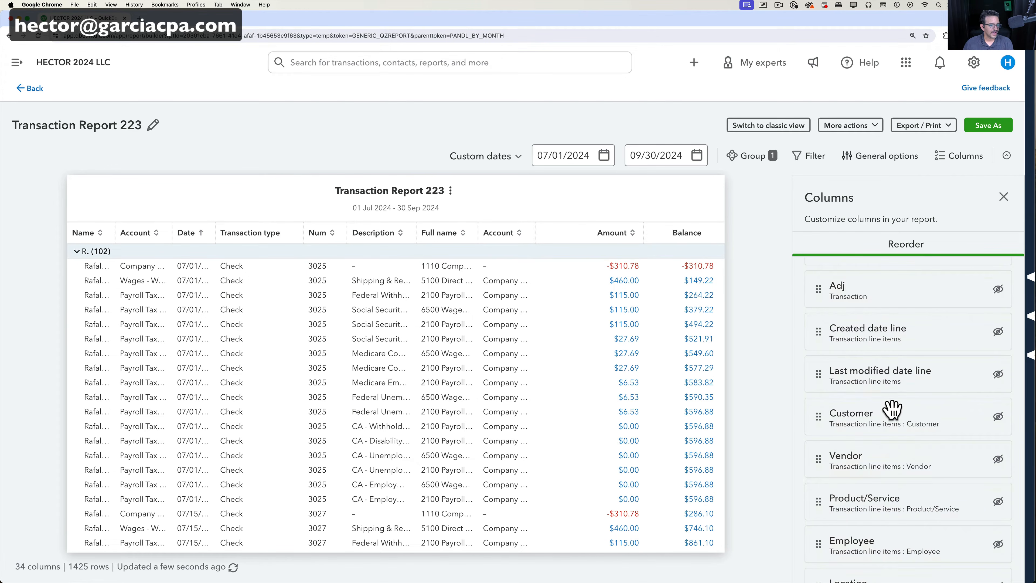
left_click(998, 460)
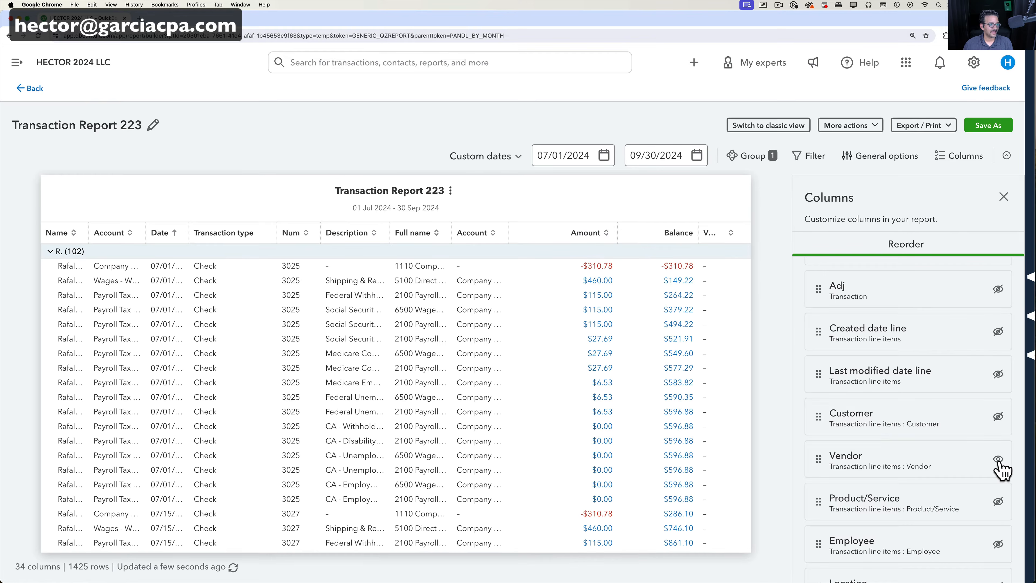
left_click(998, 503)
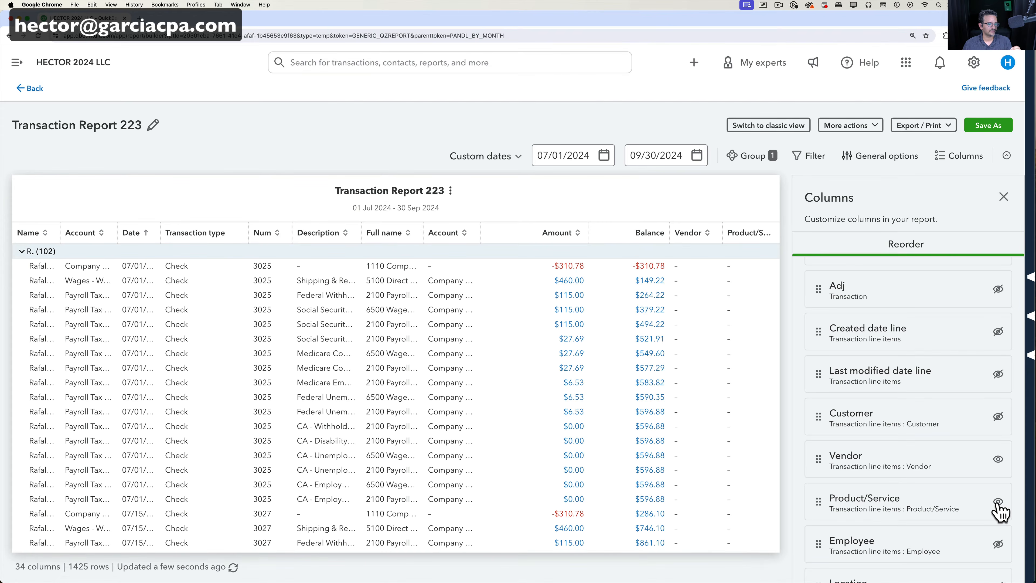
scroll(983, 536, "down", 1)
left_click(997, 531)
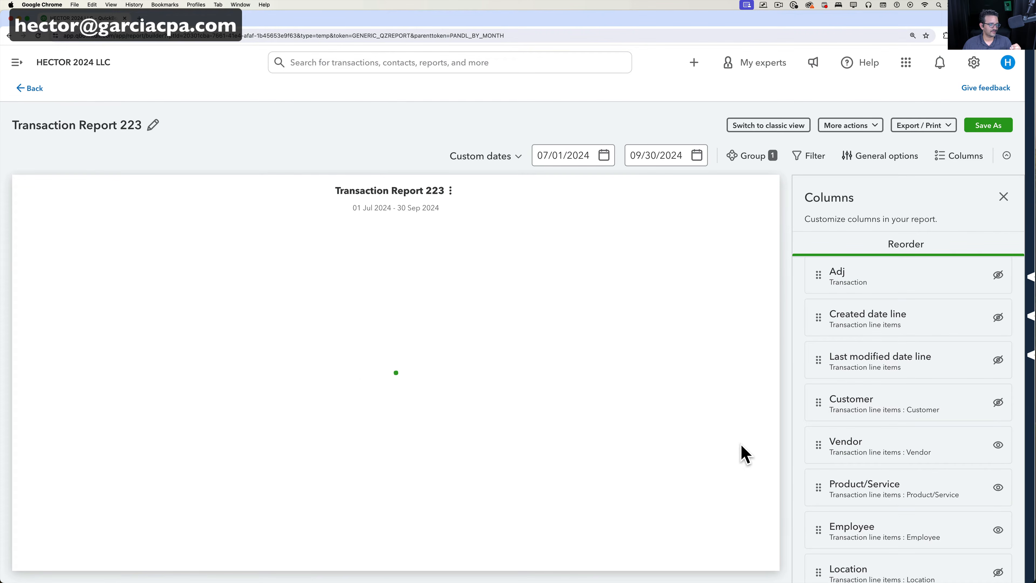
scroll(669, 454, "down", 20)
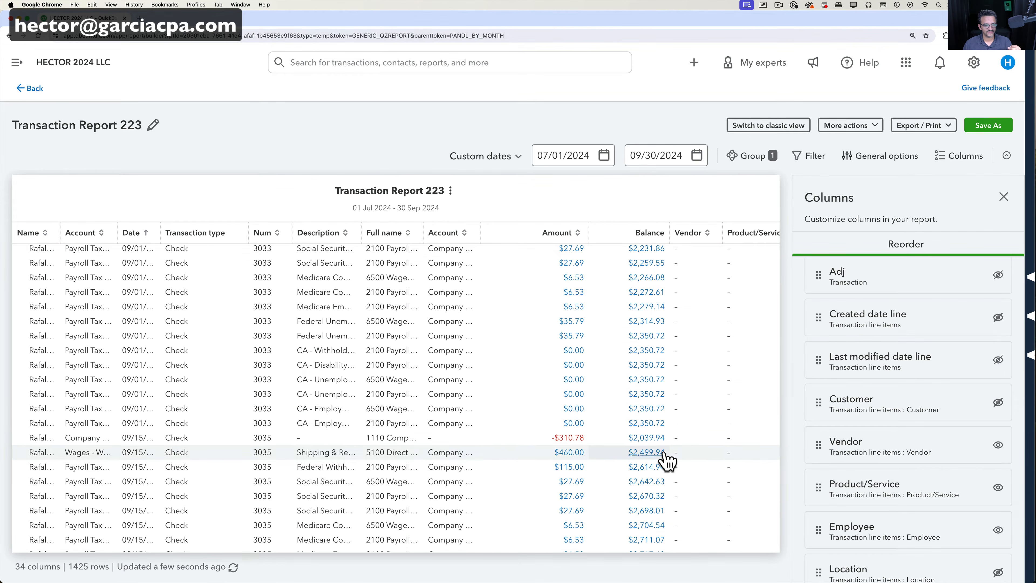
scroll(963, 524, "down", 6)
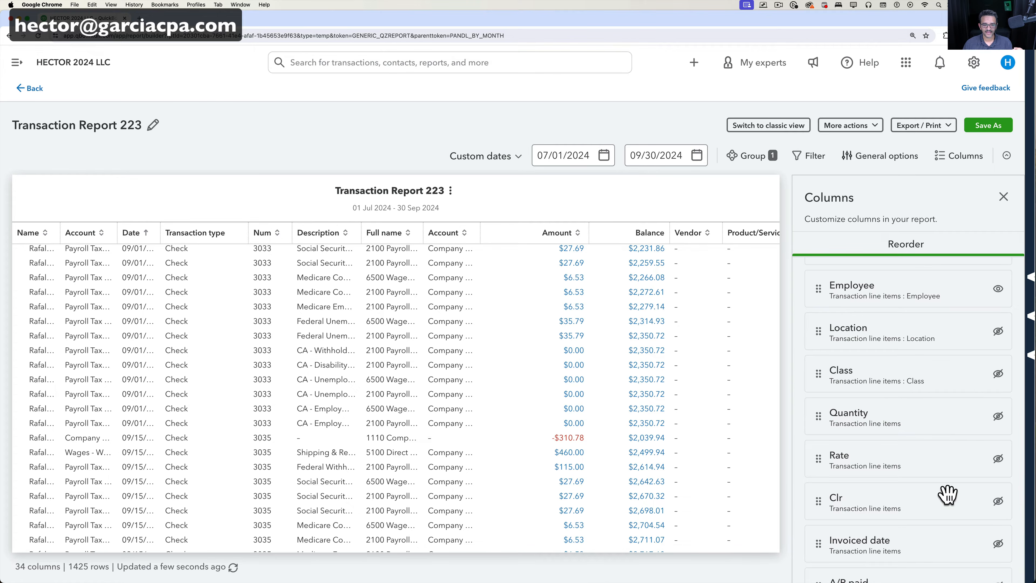
left_click(997, 374)
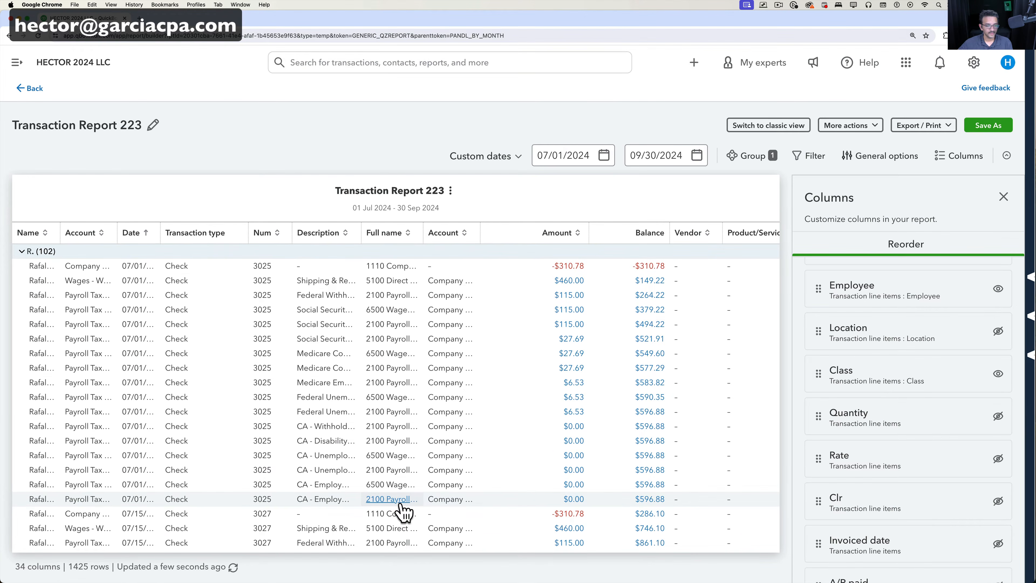
Step: Look over the added Vendor, Product/Service, Employee and Class columns and browse the full list of available columns
scroll(232, 549, "right", 5)
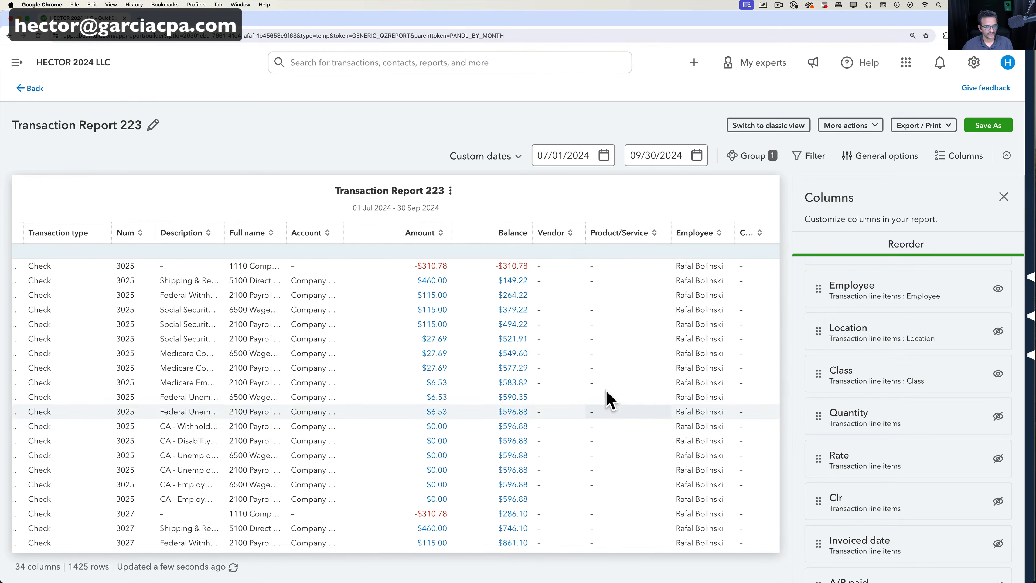
scroll(714, 416, "down", 5)
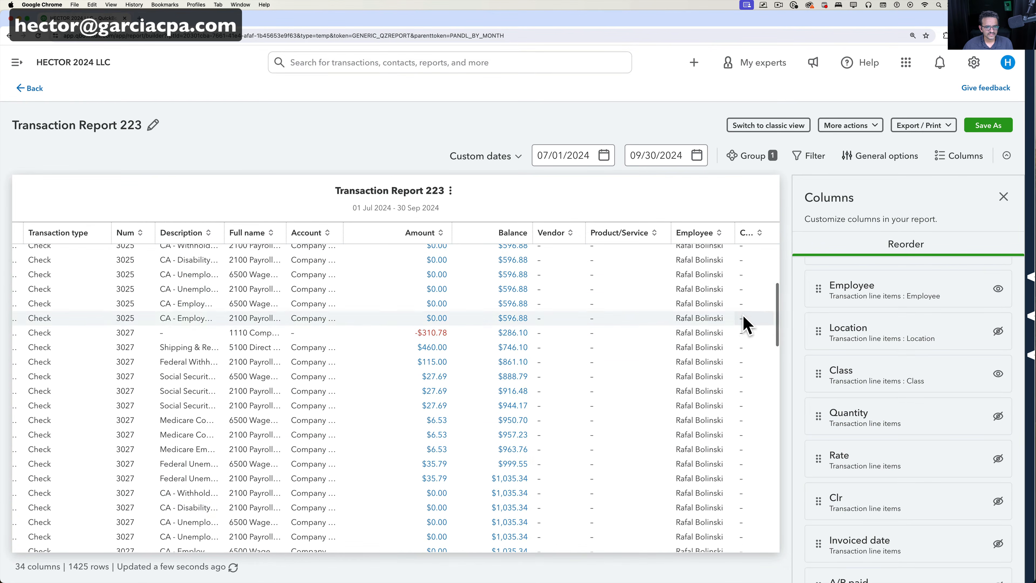
scroll(744, 325, "down", 10)
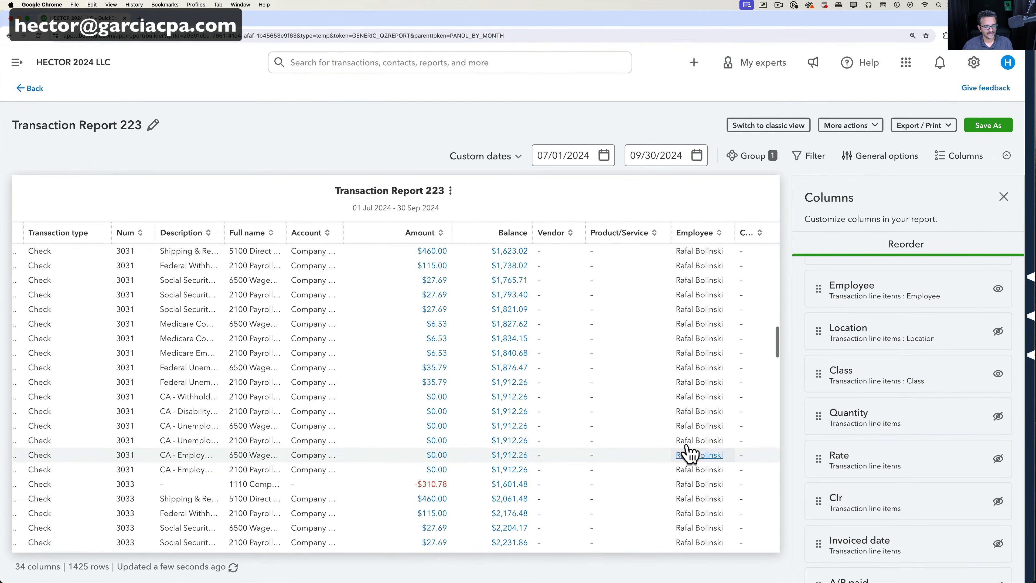
scroll(693, 449, "up", 10)
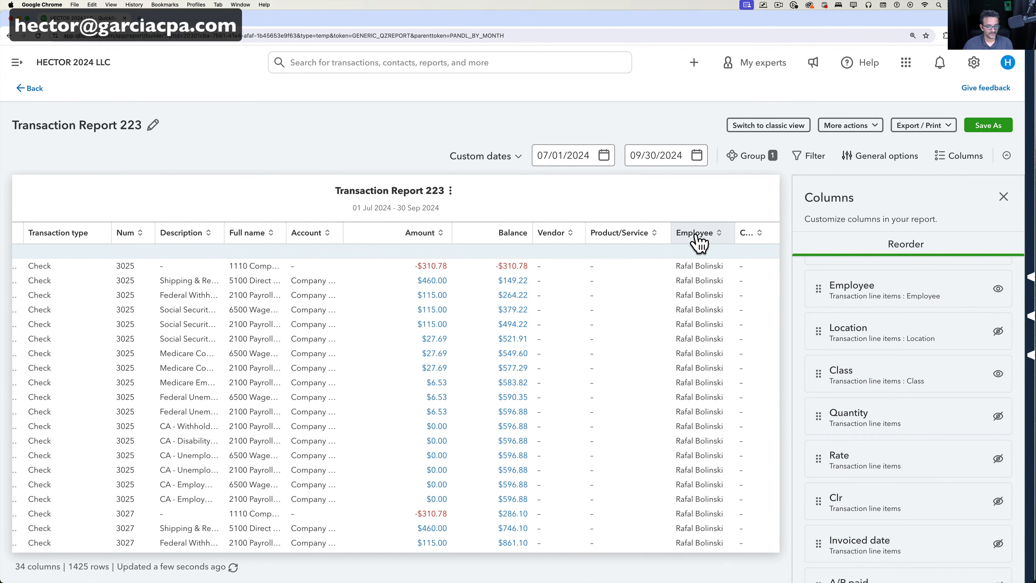
scroll(856, 504, "down", 5)
scroll(856, 506, "up", 2)
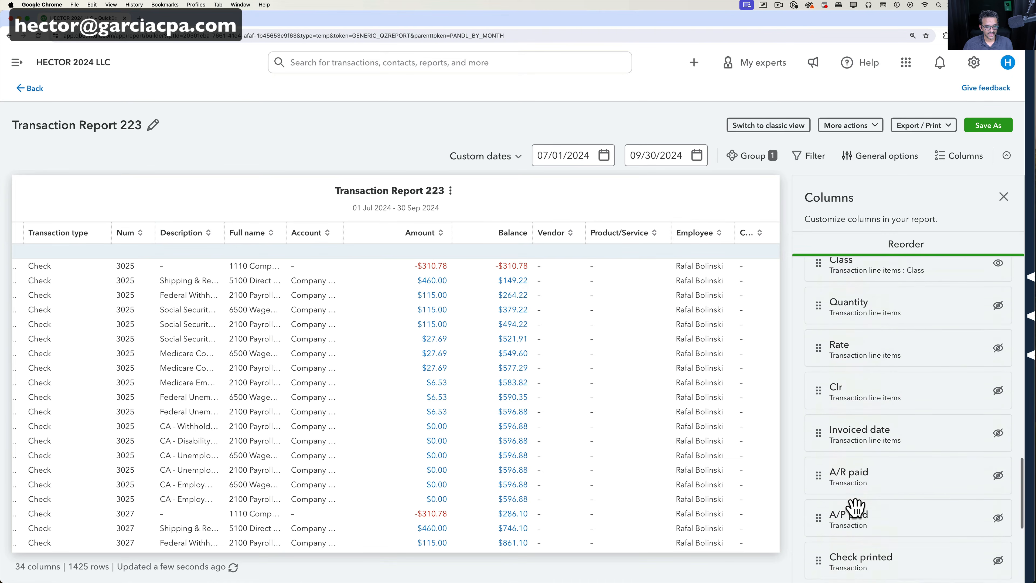
scroll(857, 506, "up", 10)
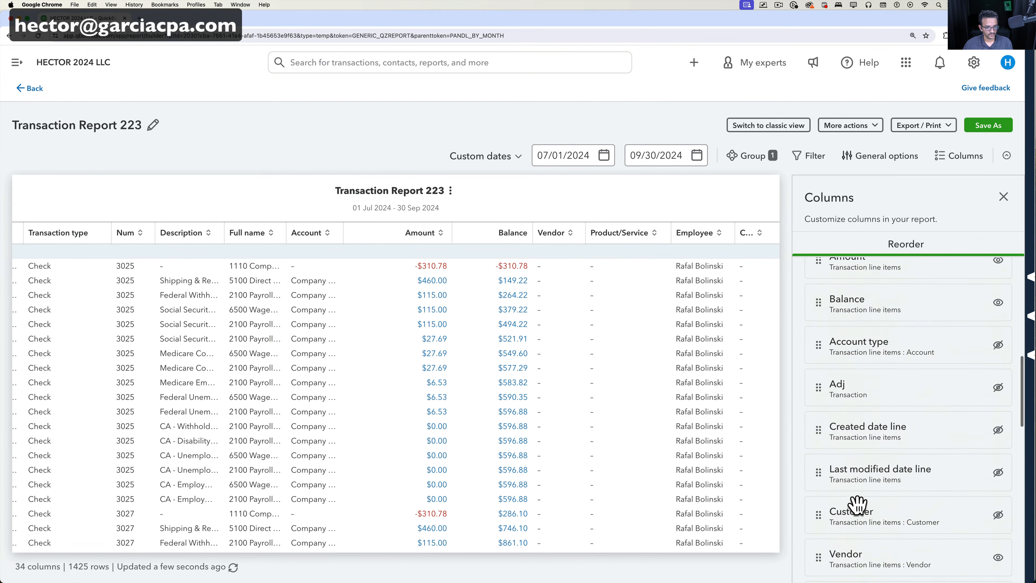
scroll(857, 505, "down", 14)
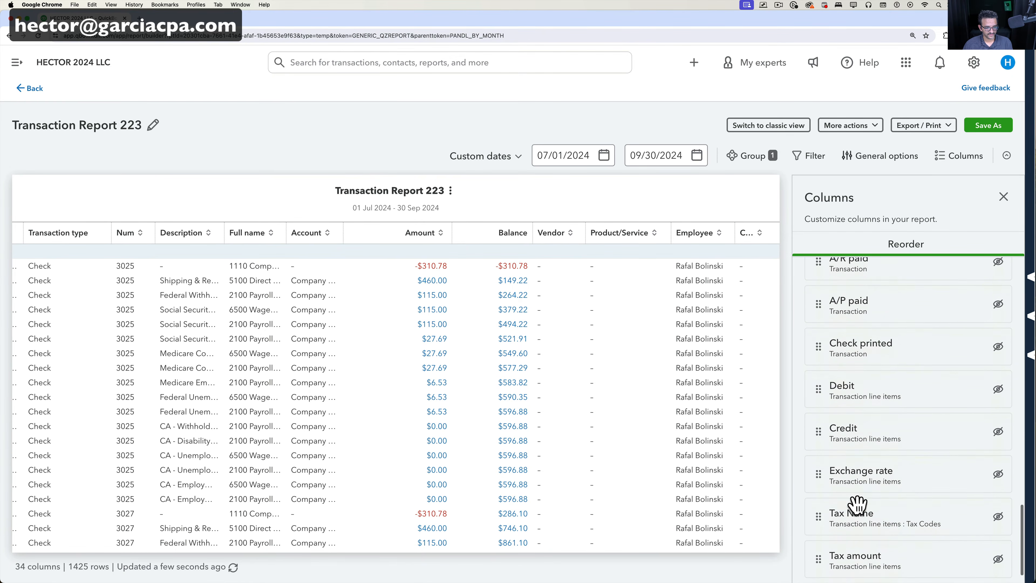
scroll(856, 505, "down", 2)
scroll(855, 510, "up", 20)
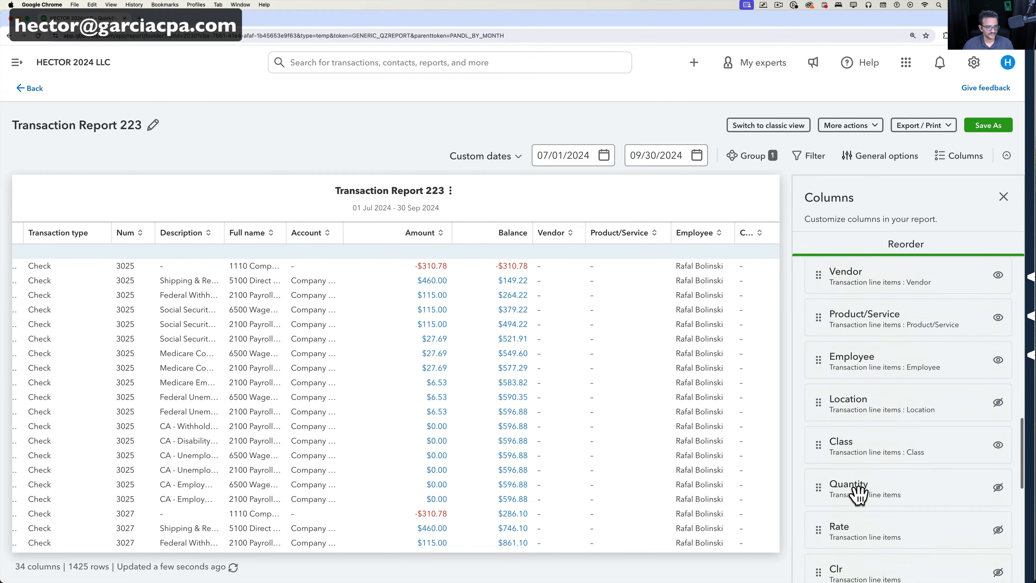
scroll(857, 457, "up", 10)
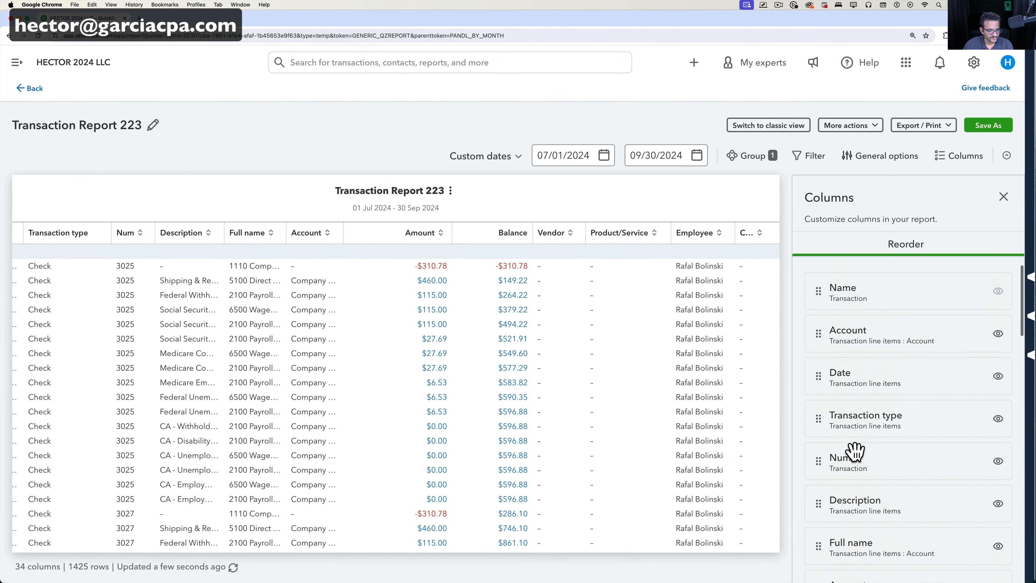
Step: Move the Employee column ahead of Name so it is the first column of the report
scroll(853, 466, "down", 9)
scroll(857, 469, "down", 10)
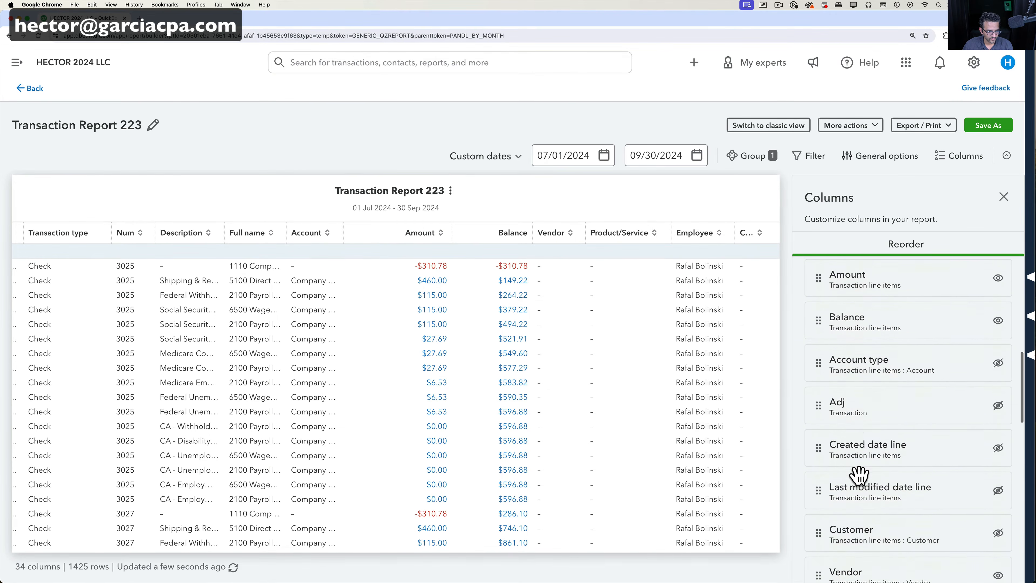
scroll(870, 477, "down", 2)
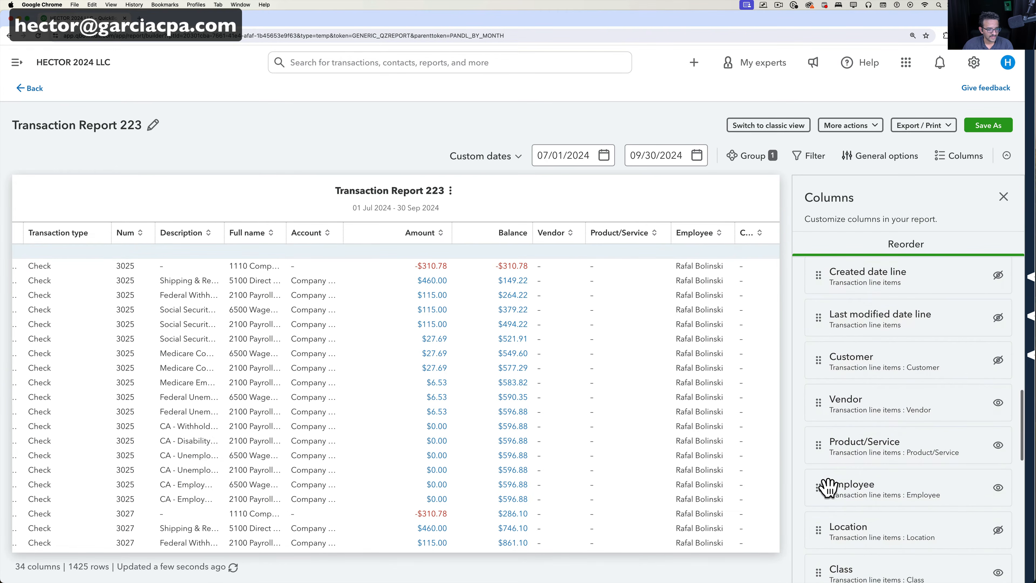
left_click_drag(831, 485, 834, 245)
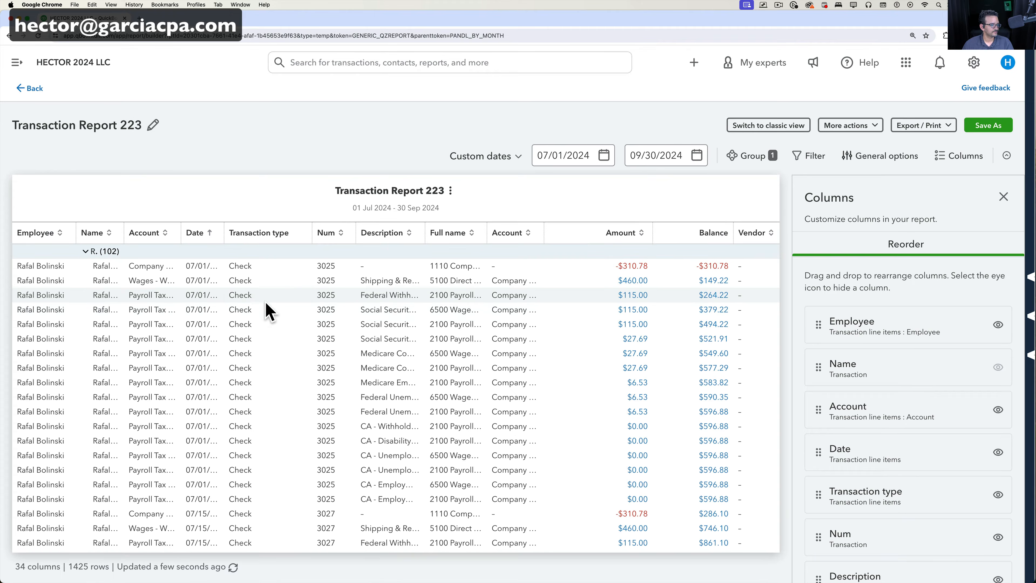
Step: Leave the modern report view, go back to the Profit and Loss by Month, and return to the classic July - September Transaction Report
scroll(260, 301, "left", 5)
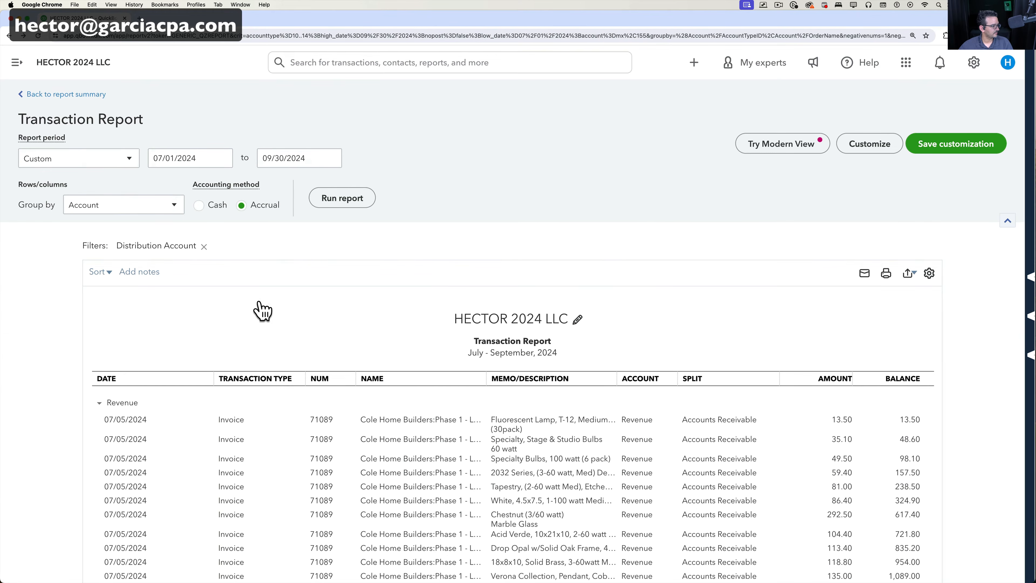
scroll(136, 119, "left", 5)
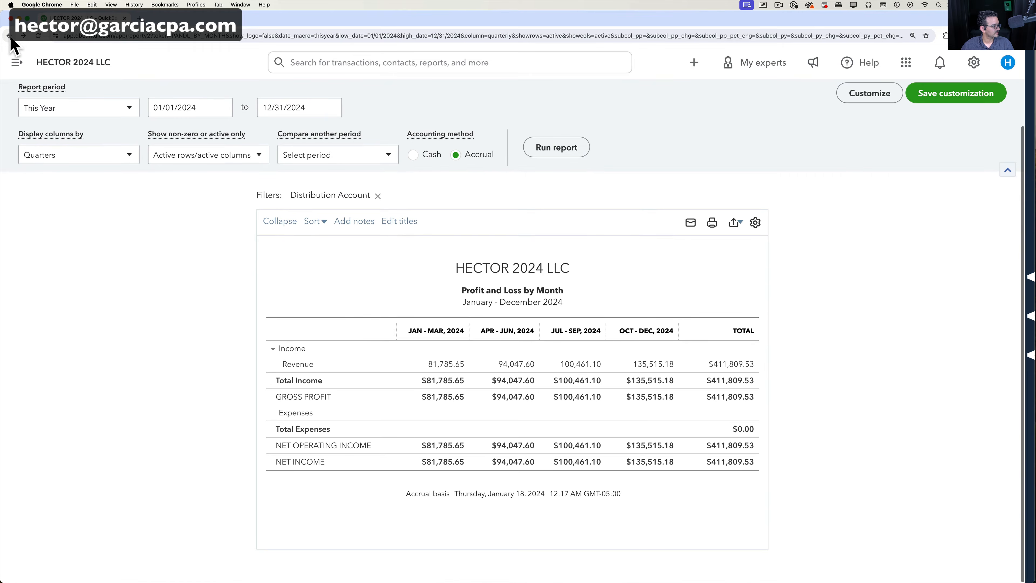
left_click(24, 36)
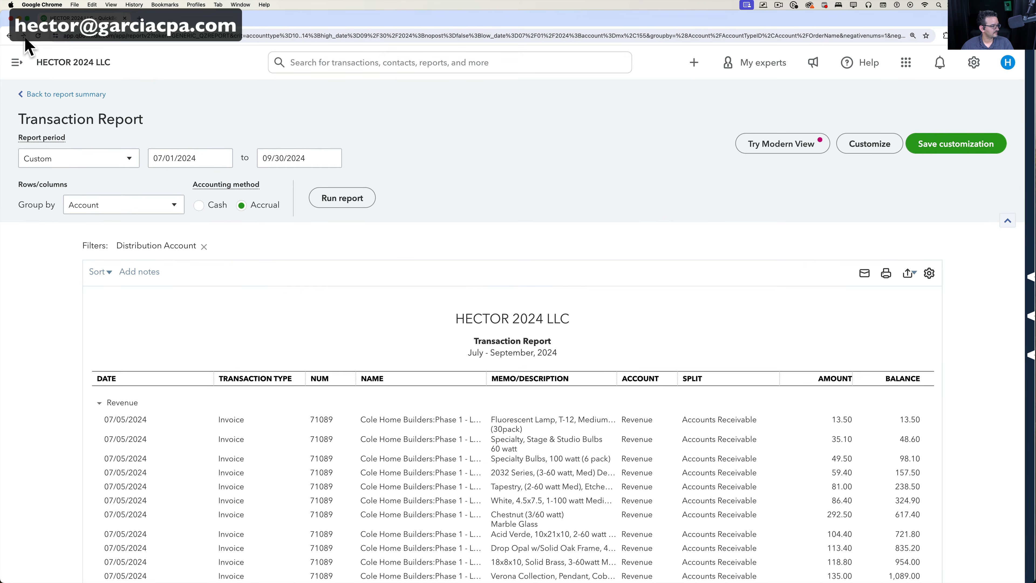
Step: Switch the transaction report to the modern view, move the Employee column to the first position and make it visible
left_click(773, 147)
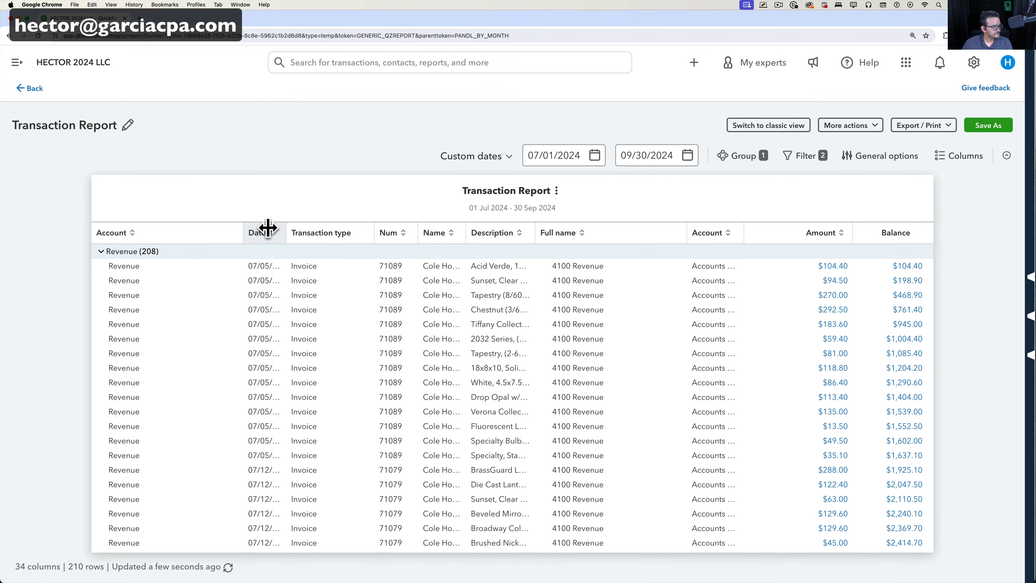
left_click(965, 157)
scroll(897, 453, "down", 8)
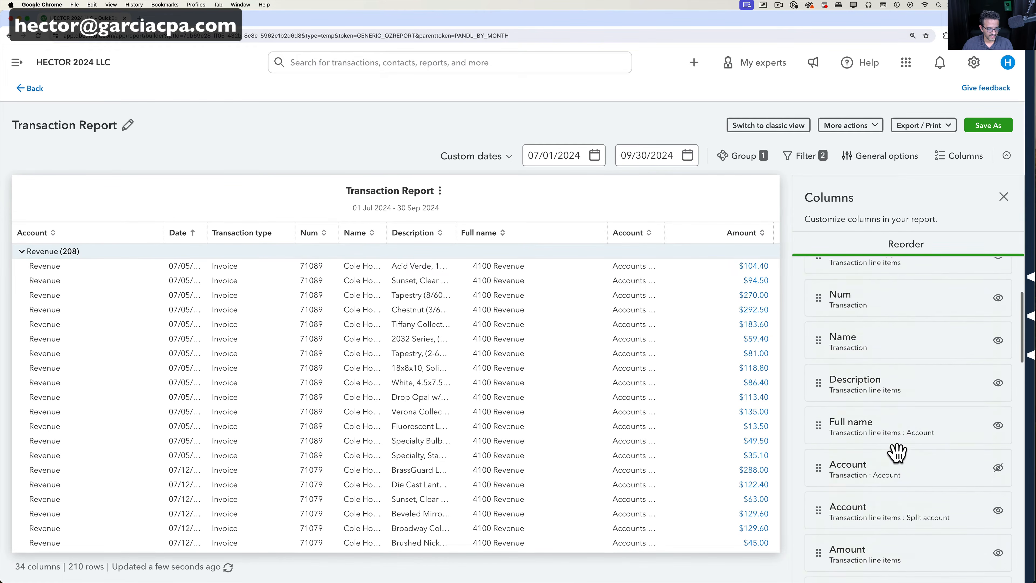
scroll(897, 453, "down", 7)
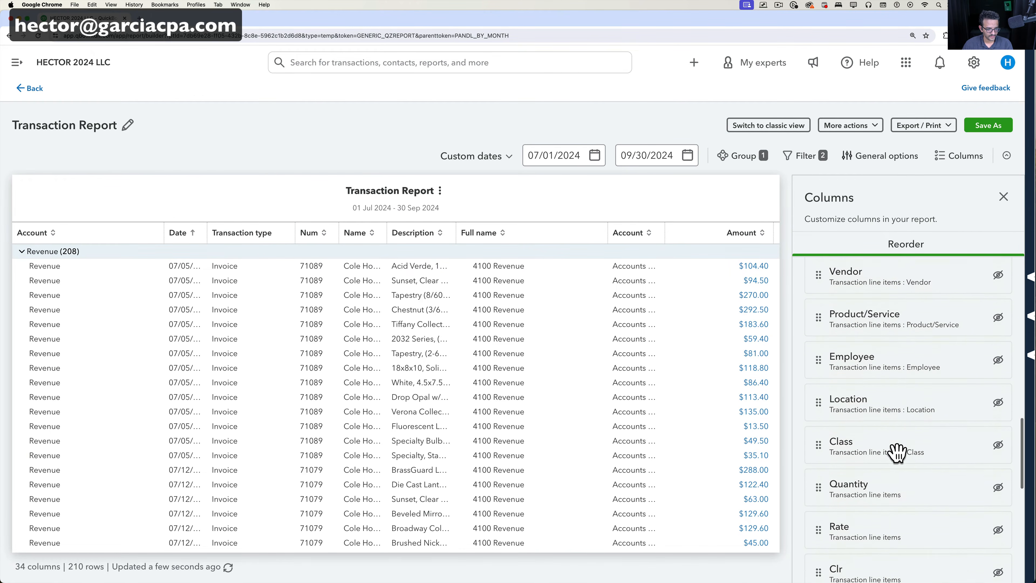
left_click_drag(833, 358, 852, 315)
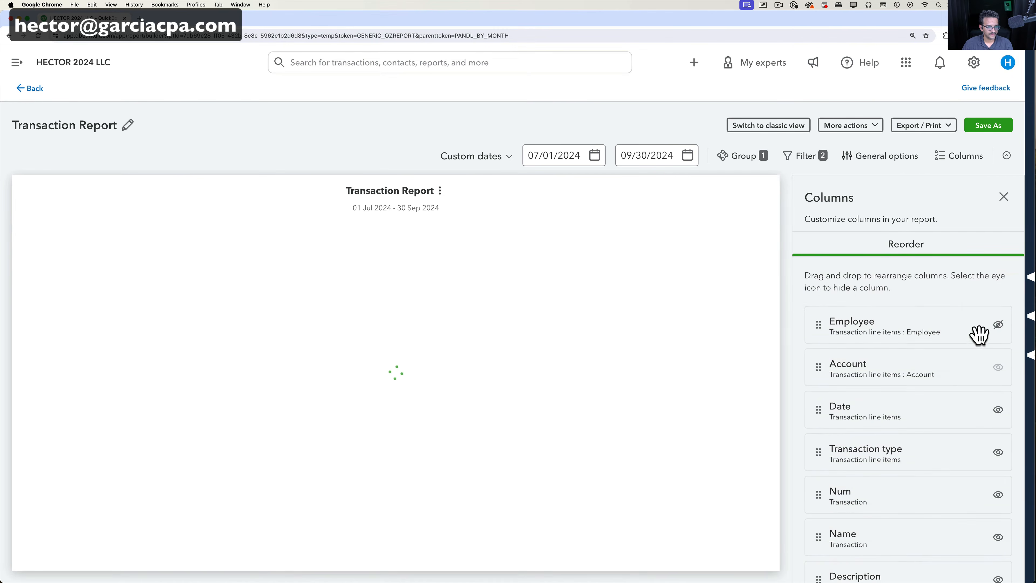
left_click(999, 328)
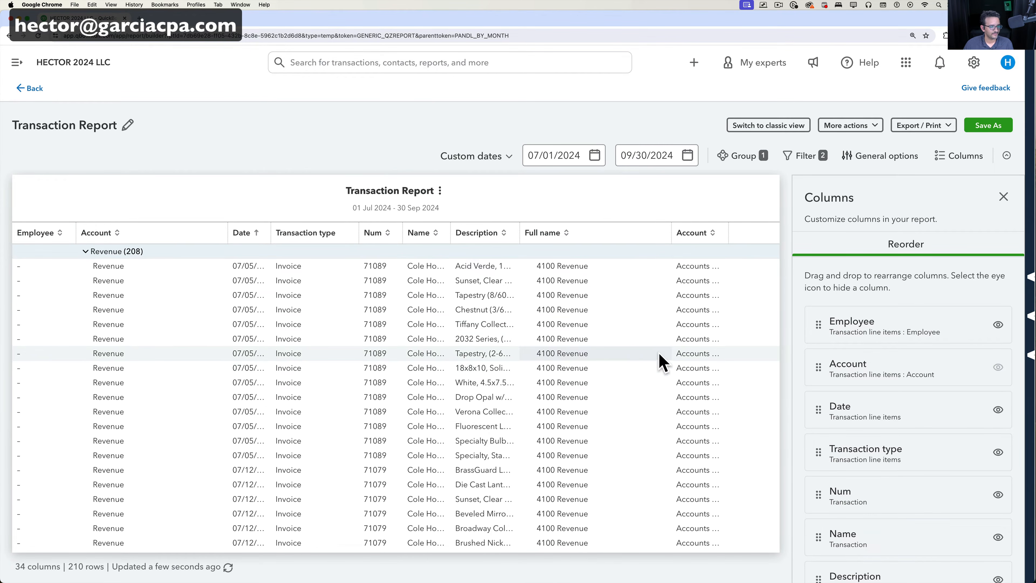
Step: Reorder the report columns so that Date comes first and Transaction type second, ahead of Employee
left_click_drag(822, 409, 818, 326)
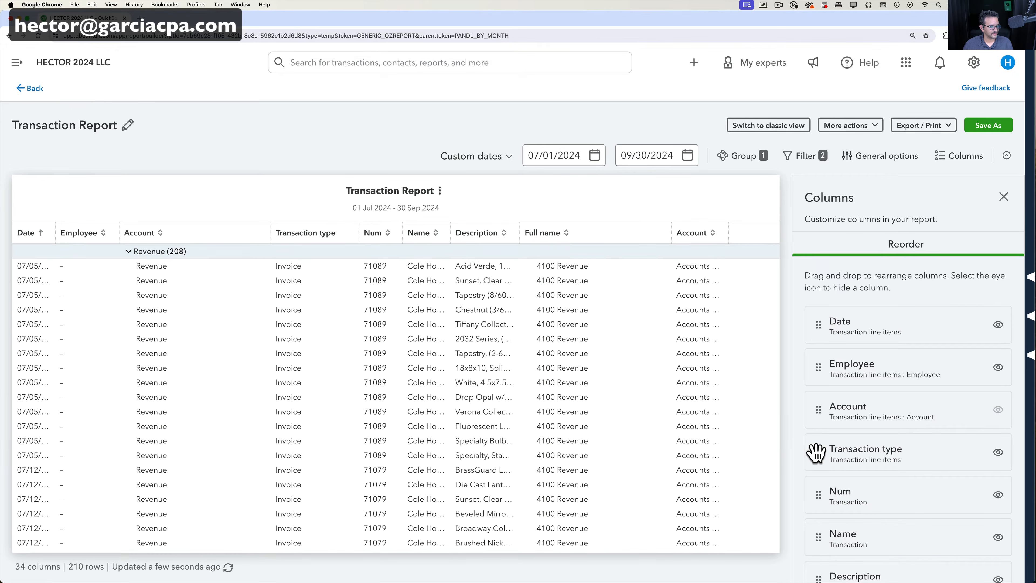
left_click_drag(815, 452, 815, 366)
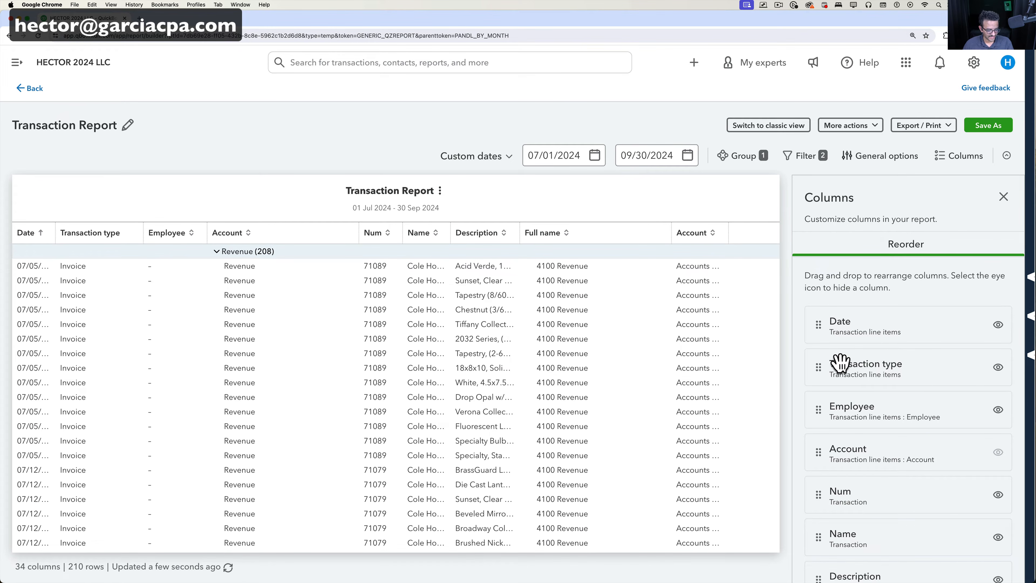
scroll(805, 317, "up", 4)
scroll(817, 357, "down", 2)
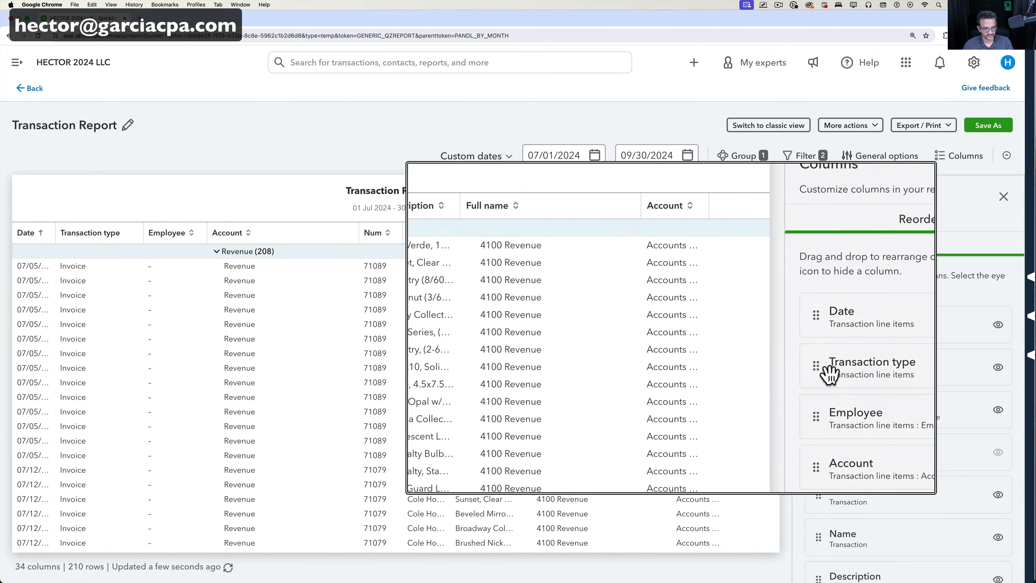
scroll(831, 375, "down", 2)
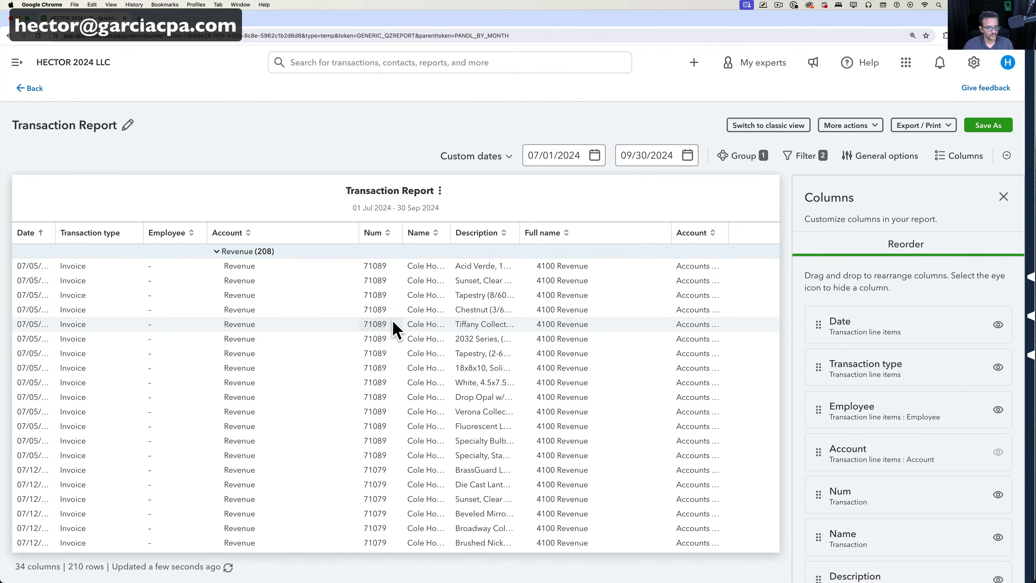
Step: Return the transaction report to the classic view and look over its July - September entries
left_click(779, 128)
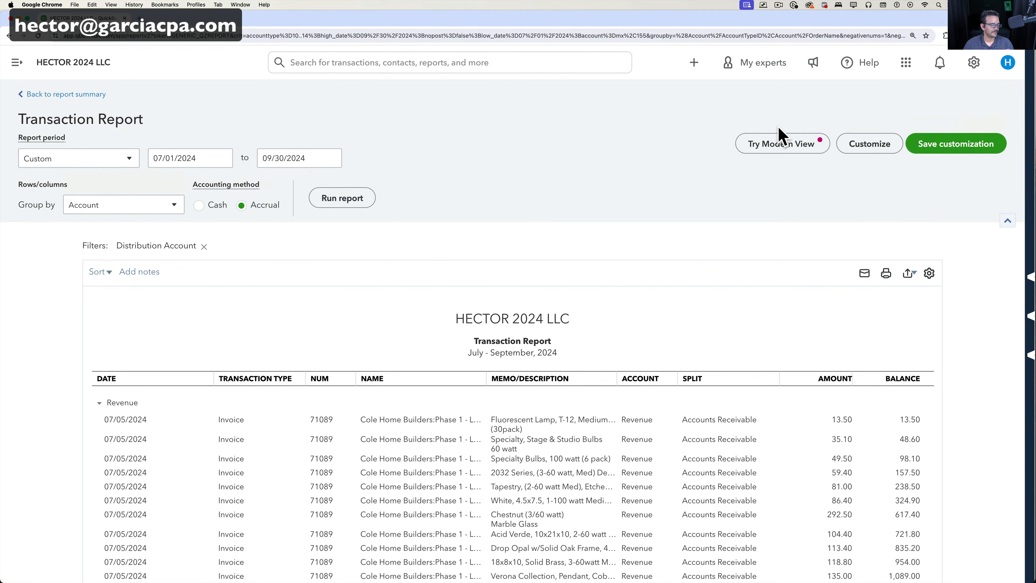
scroll(782, 363, "down", 4)
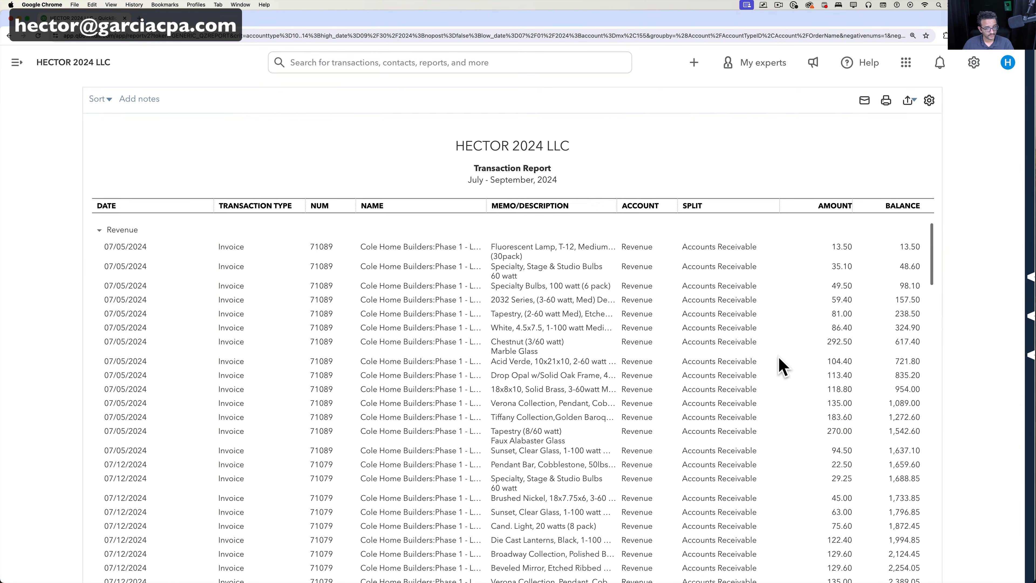
scroll(722, 319, "up", 4)
scroll(722, 319, "up", 1)
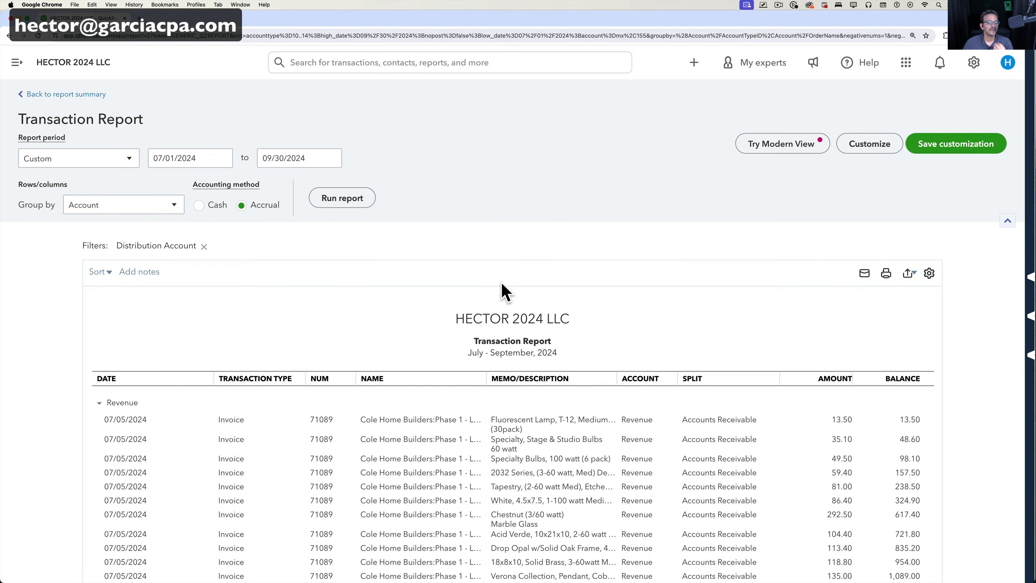
Step: Customize the classic transaction report to group by Customer and run it
left_click(877, 147)
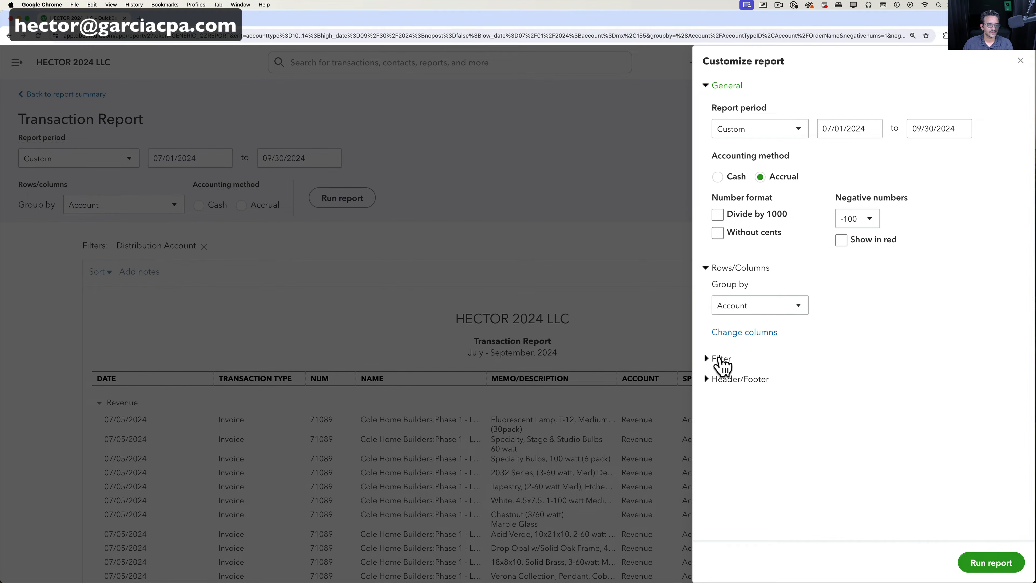
left_click(762, 306)
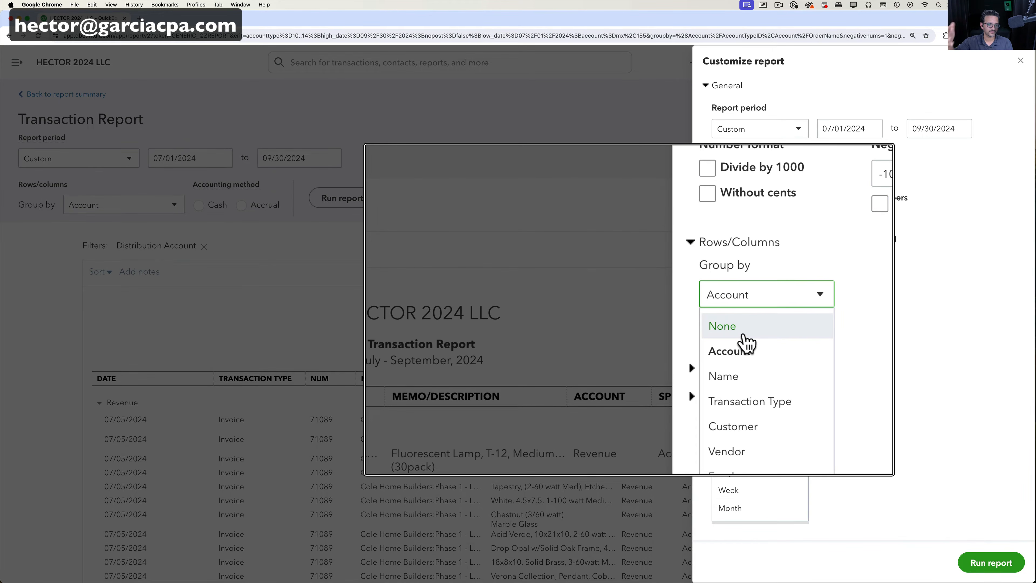
left_click(742, 401)
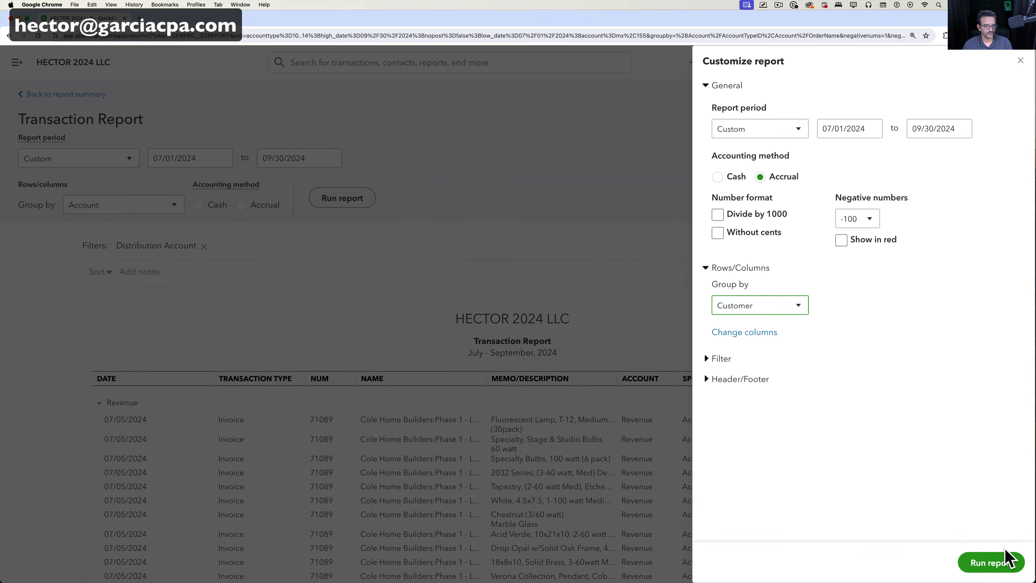
left_click(1004, 556)
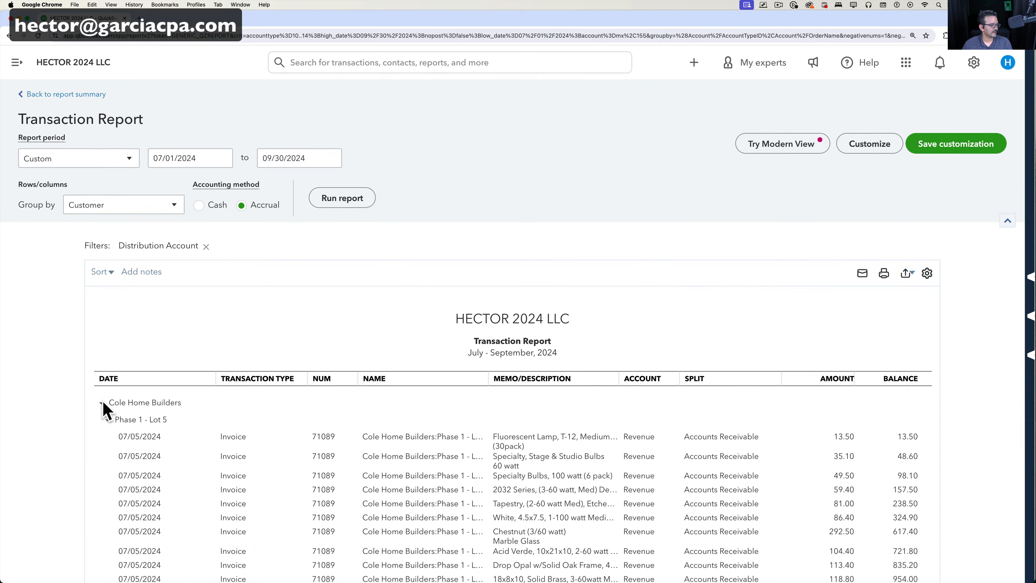
Step: Collapse the first three customer groups in the report and expand the second one again
left_click(101, 403)
left_click(100, 420)
left_click(101, 436)
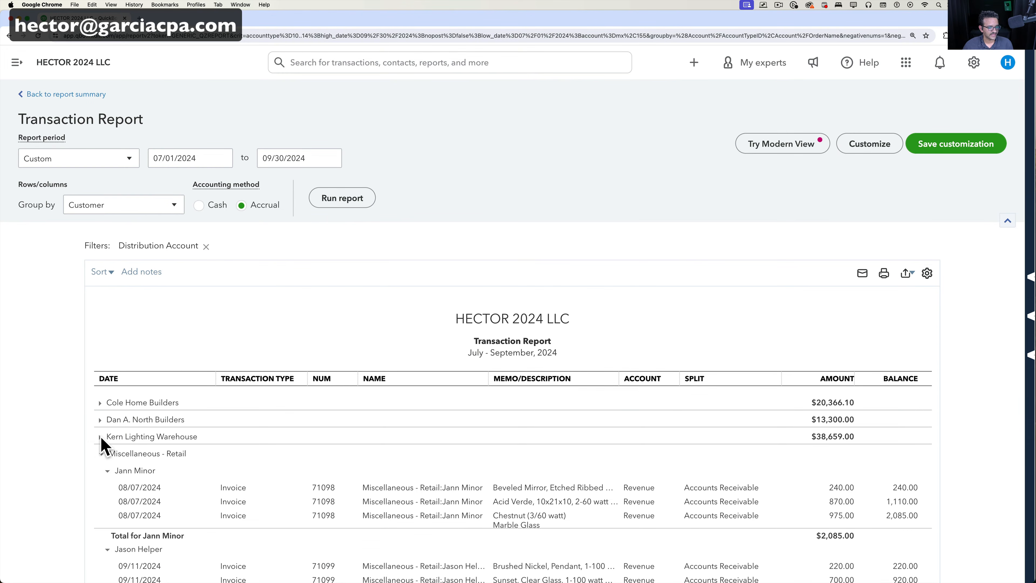
left_click(101, 419)
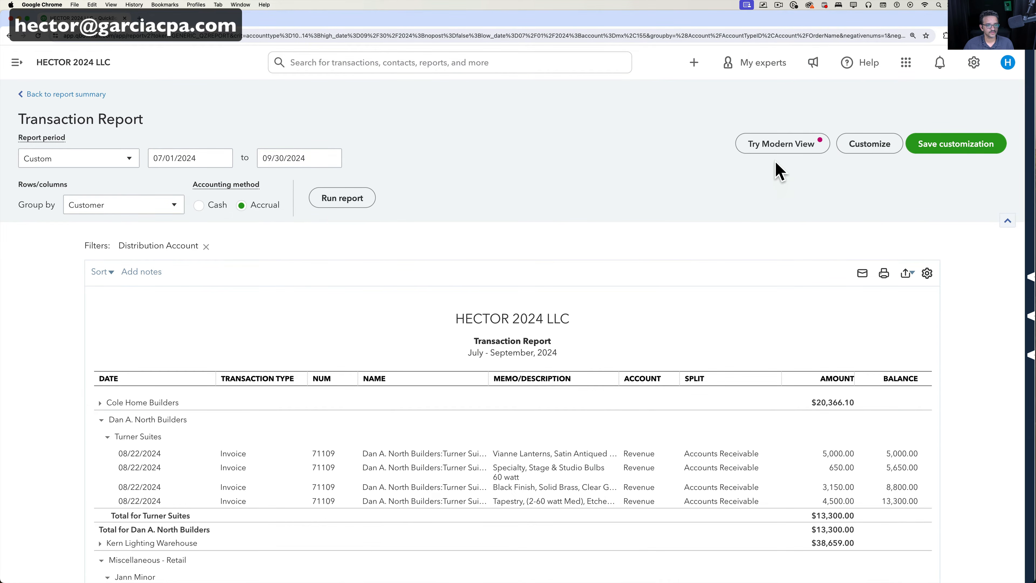
Step: Review the full list of filters available in the classic report's customization settings and close them without changes
left_click(860, 150)
left_click(718, 359)
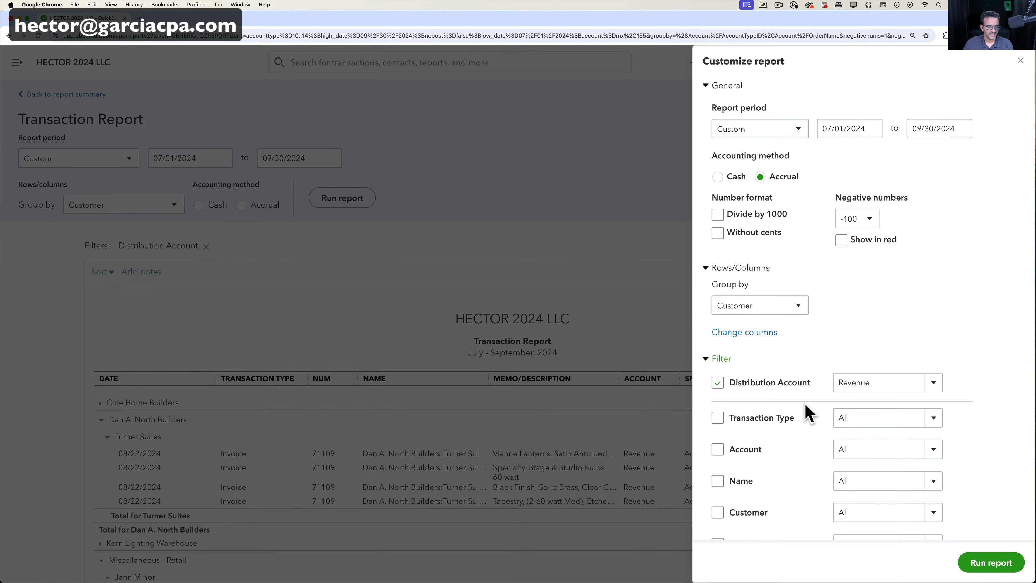
scroll(811, 404, "down", 5)
scroll(803, 346, "down", 7)
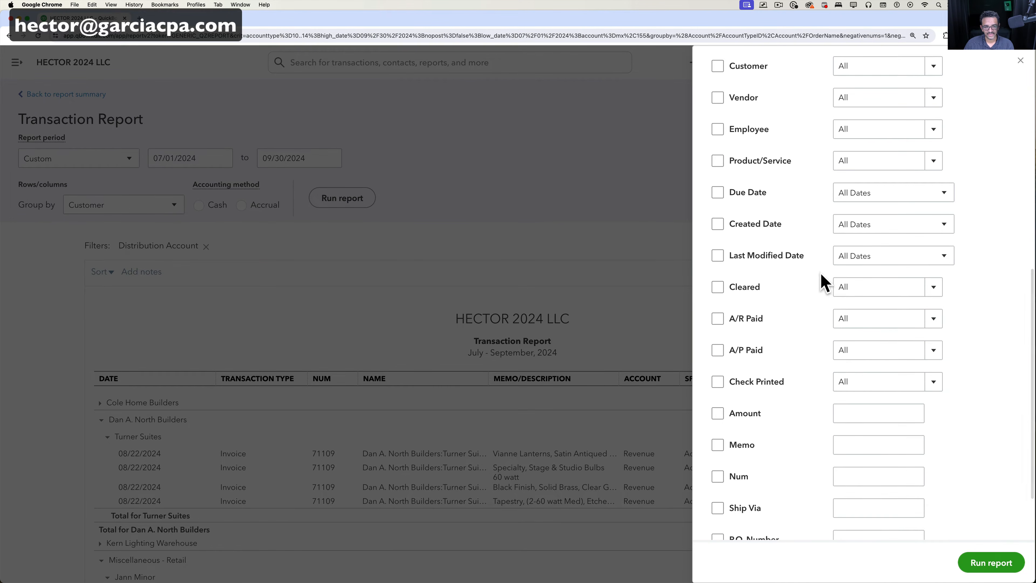
scroll(832, 318, "down", 3)
scroll(860, 433, "up", 10)
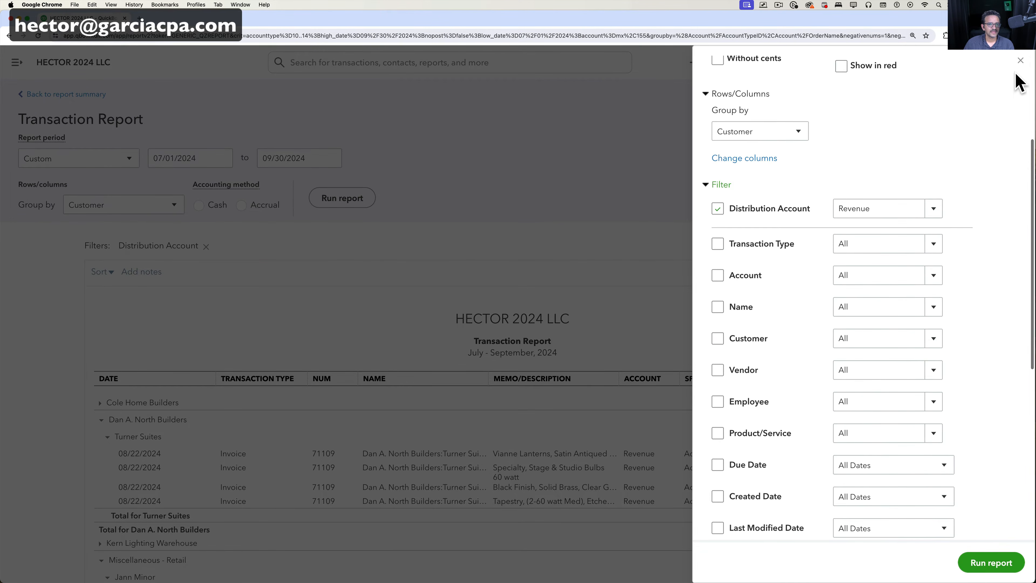
left_click(1021, 61)
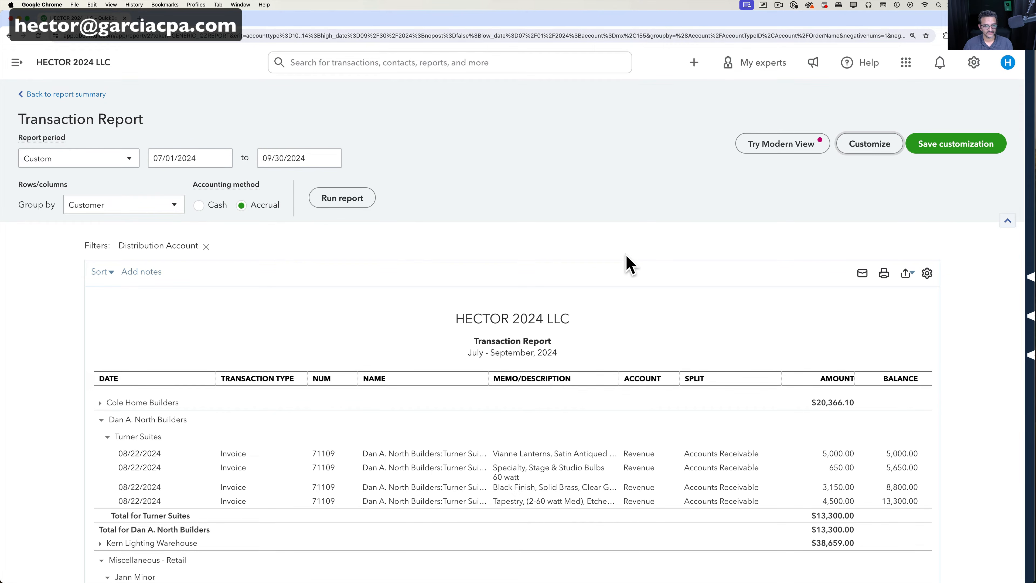
Step: View the customer-grouped transaction report in the modern view and go back to the Profit and Loss by Month
left_click(799, 158)
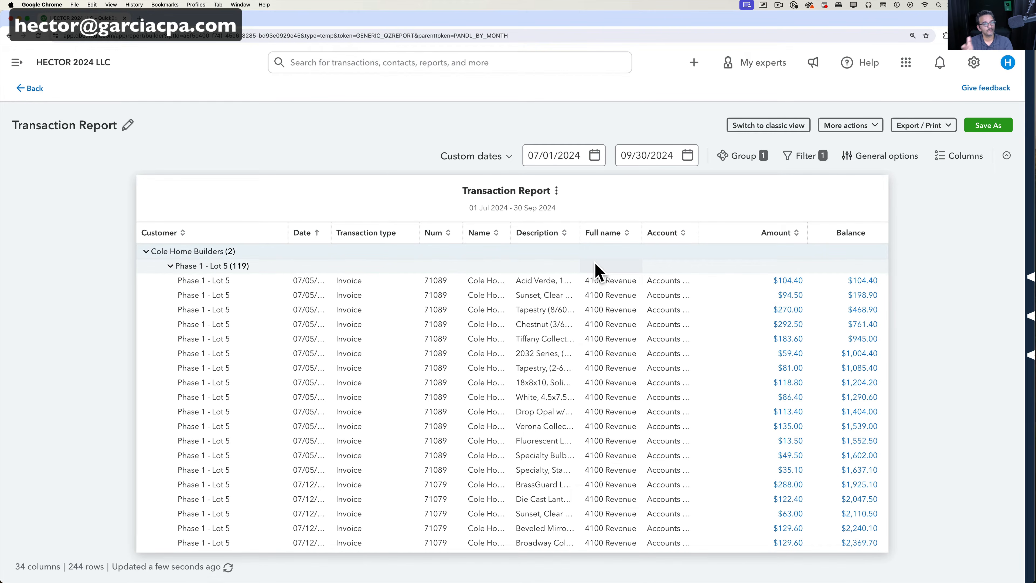
left_click(31, 88)
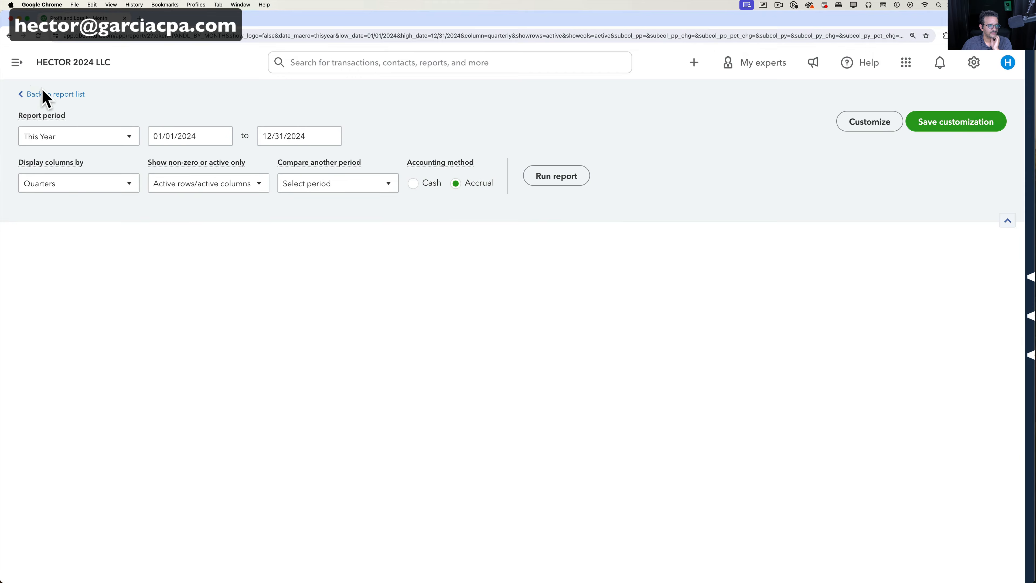
Step: Go to the list of standard reports and open the Balance Sheet from the favorites
left_click(19, 63)
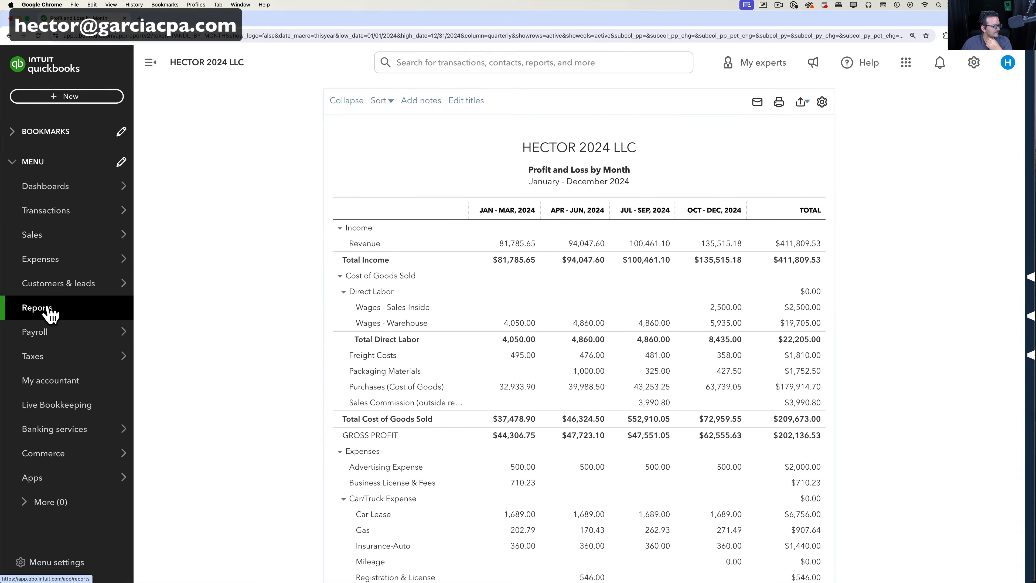
left_click(38, 307)
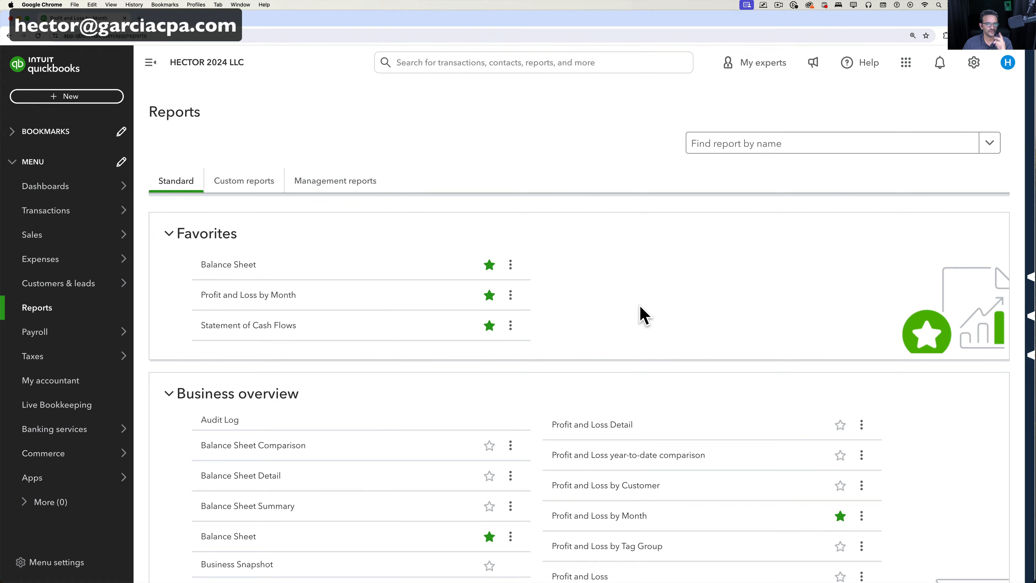
scroll(608, 375, "down", 1)
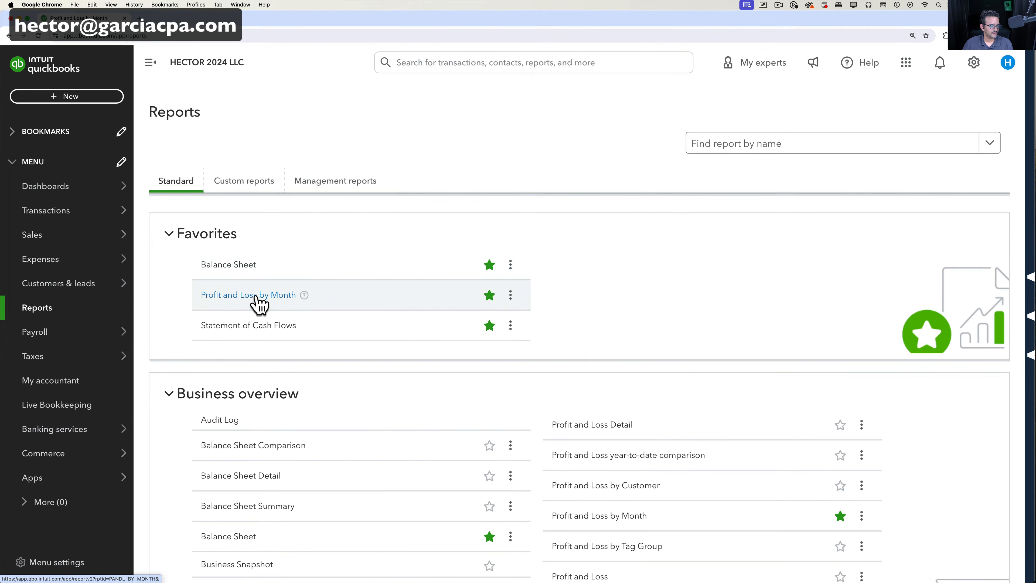
left_click(239, 266)
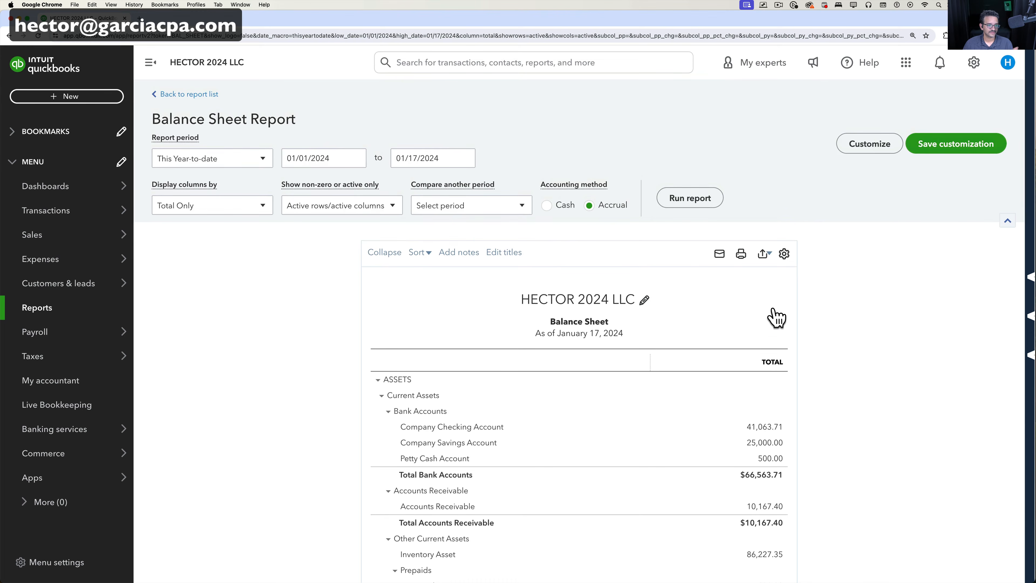
Step: Open the Balance Sheet's print, email or PDF preview and look through its pages
left_click(719, 255)
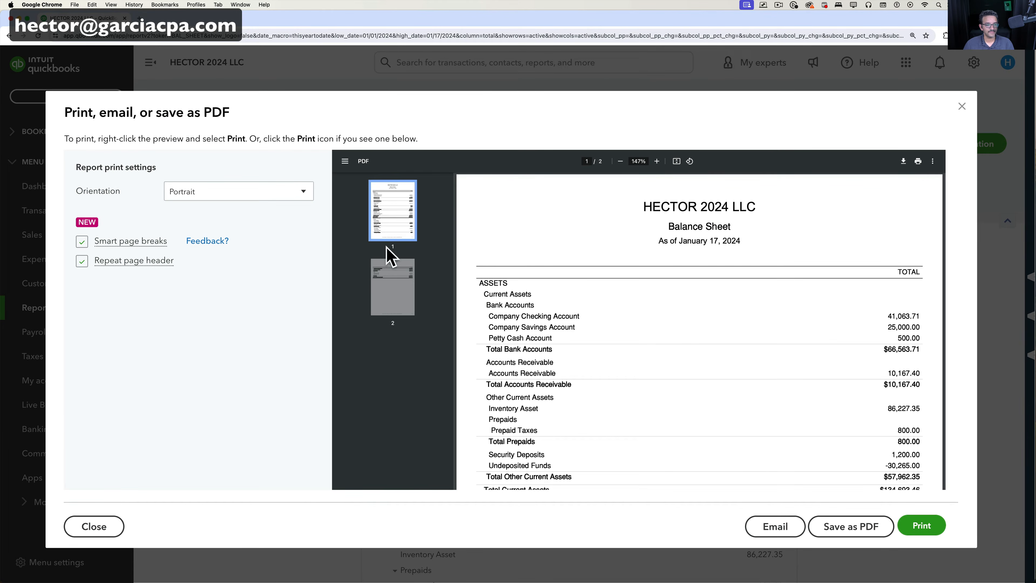
scroll(654, 343, "down", 12)
scroll(654, 343, "up", 10)
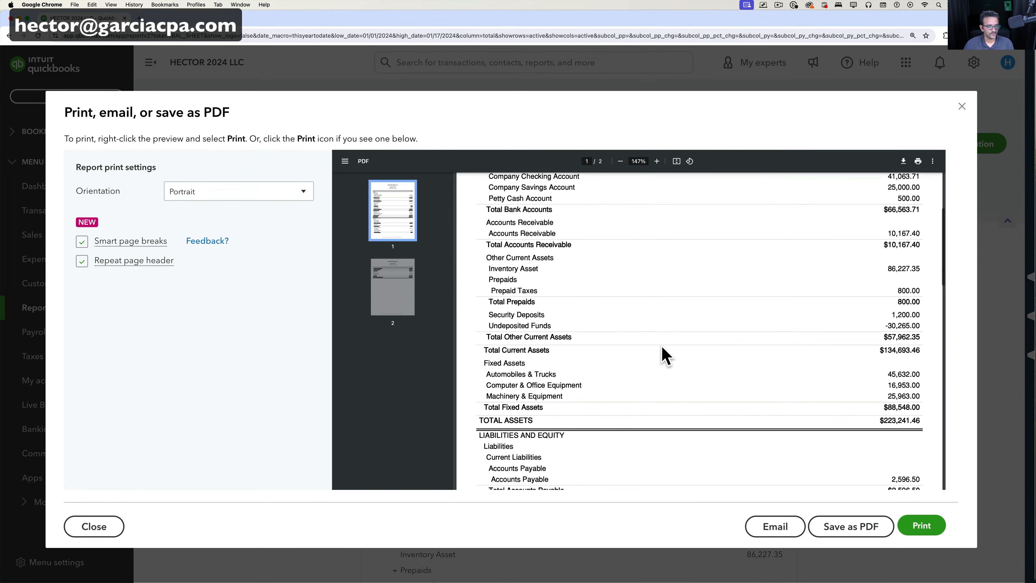
scroll(665, 355, "up", 4)
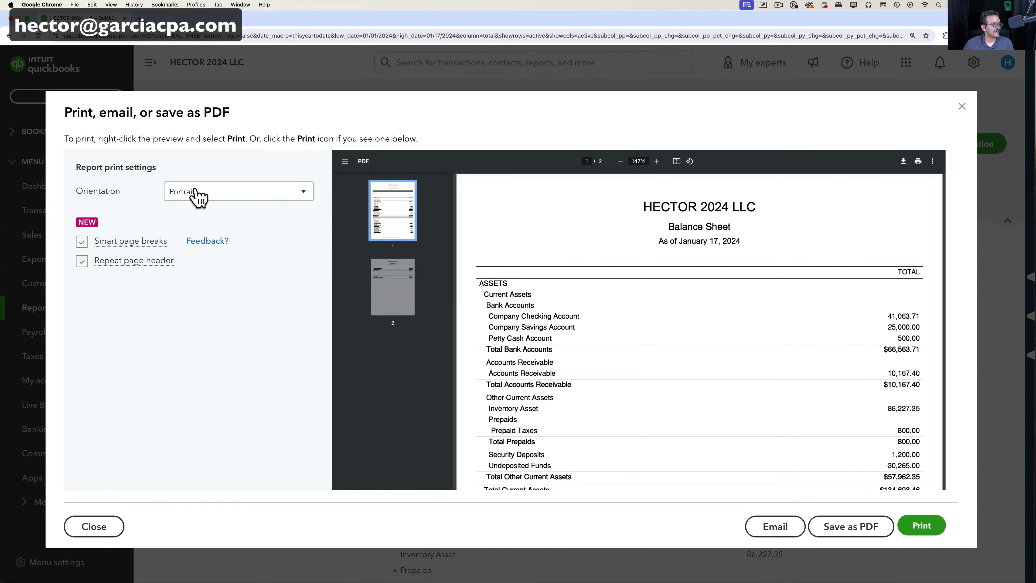
Step: Try the Landscape orientation in the Balance Sheet preview, set it back to Portrait and close the preview
left_click(199, 197)
left_click(200, 236)
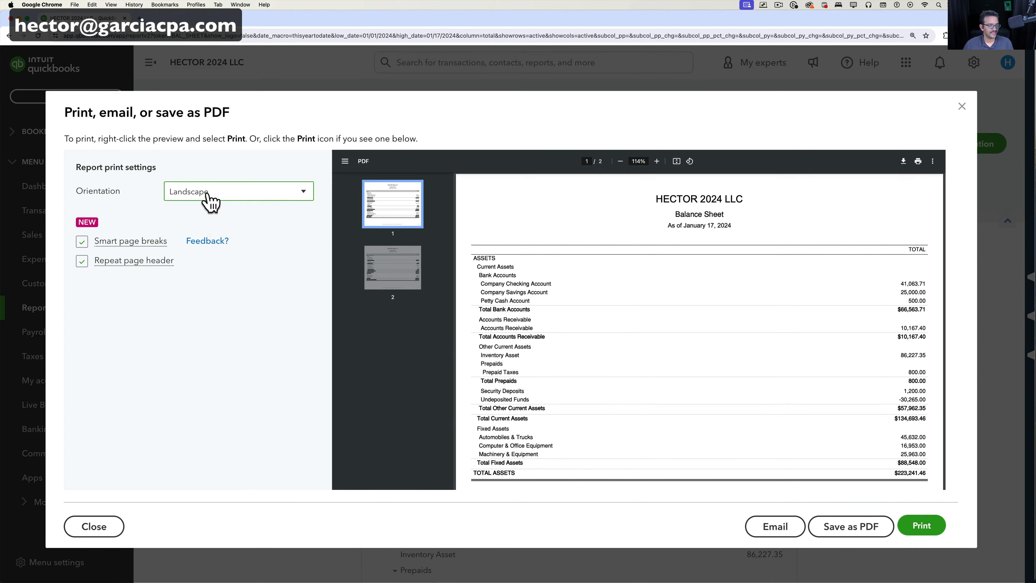
scroll(646, 355, "down", 10)
scroll(645, 359, "up", 8)
left_click(202, 197)
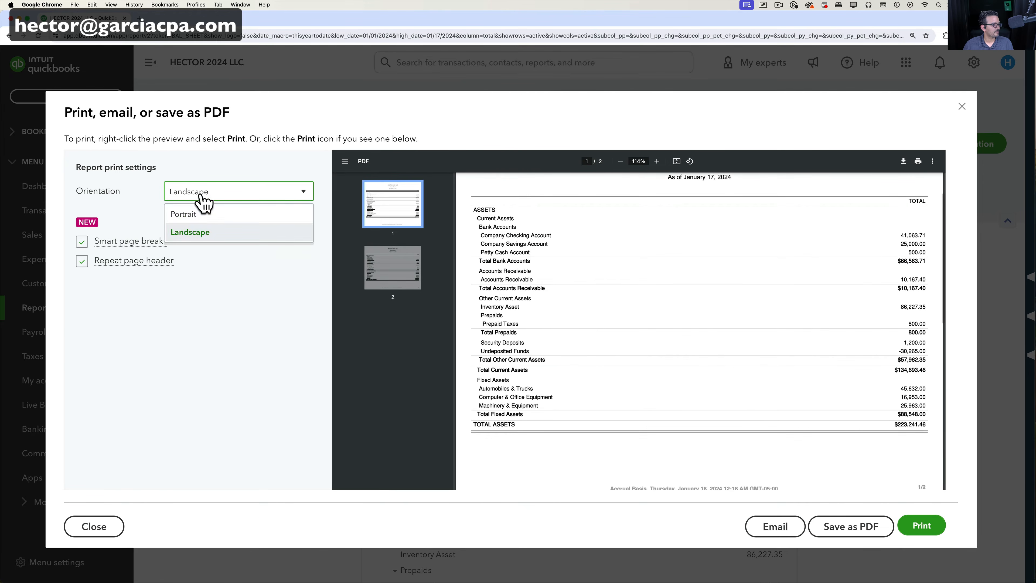
left_click(197, 220)
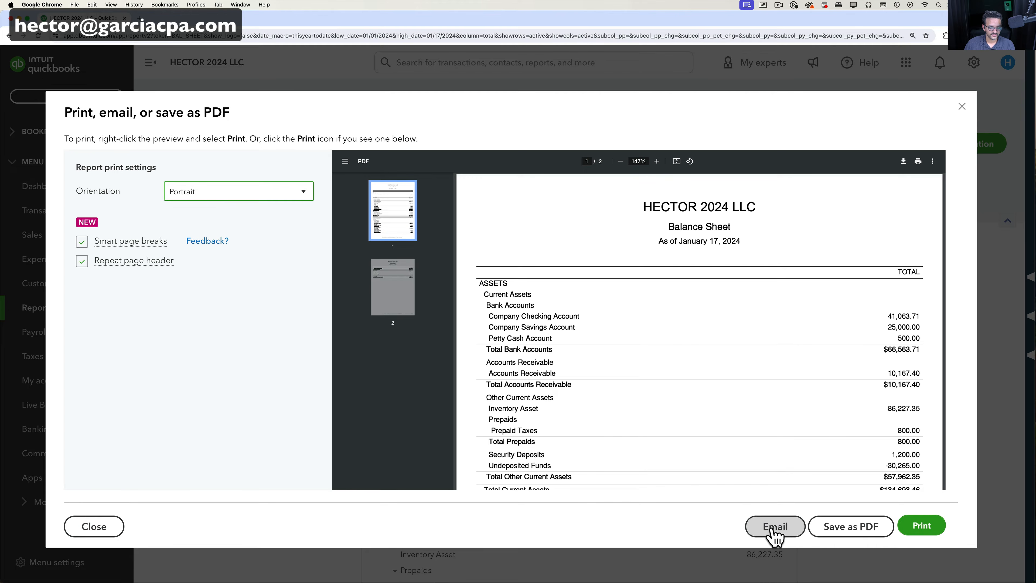
left_click(961, 107)
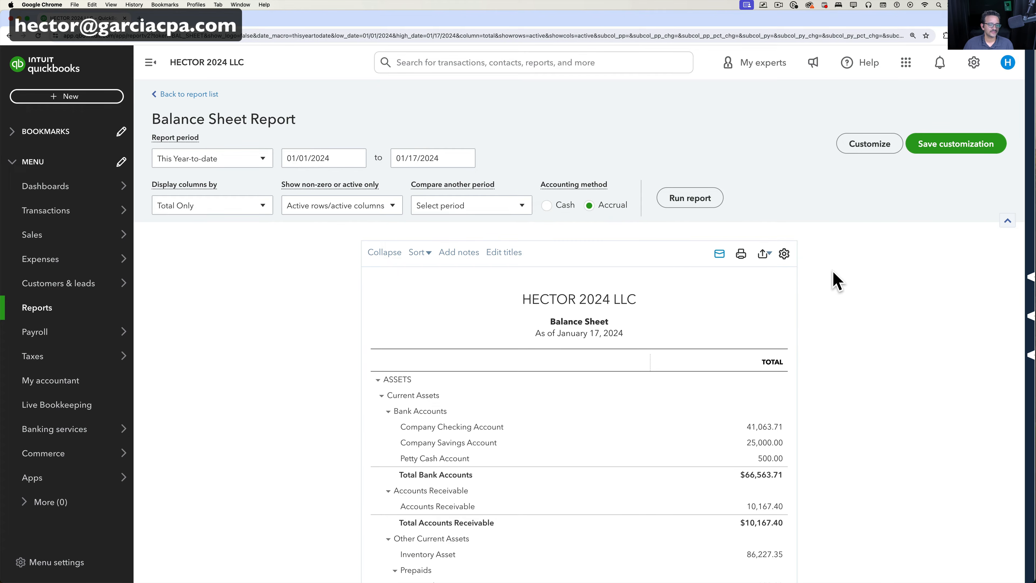
Step: Turn the Balance Sheet's Compact display density off and back on, and look at the report's export options
left_click(784, 254)
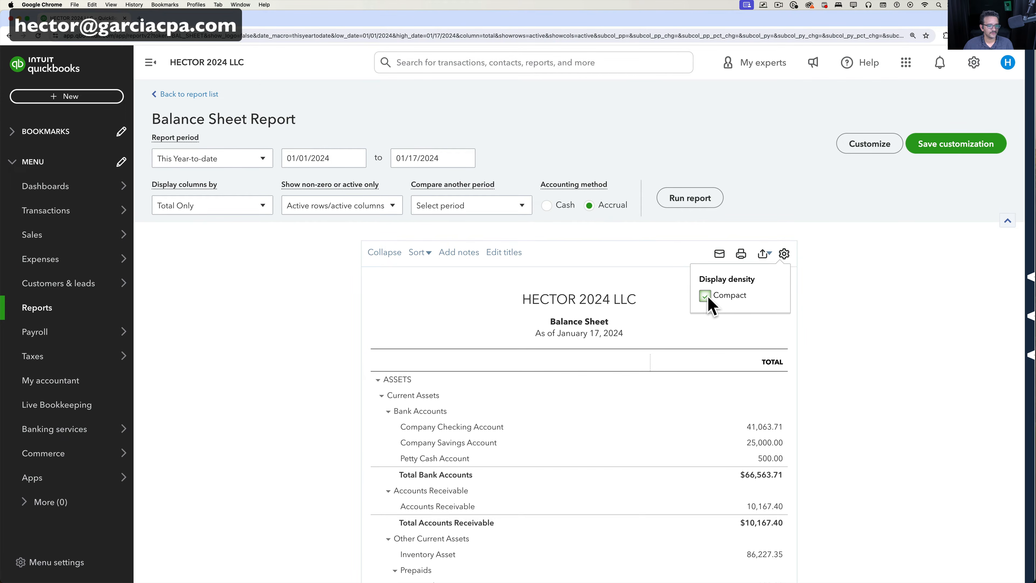
left_click(705, 296)
left_click(784, 254)
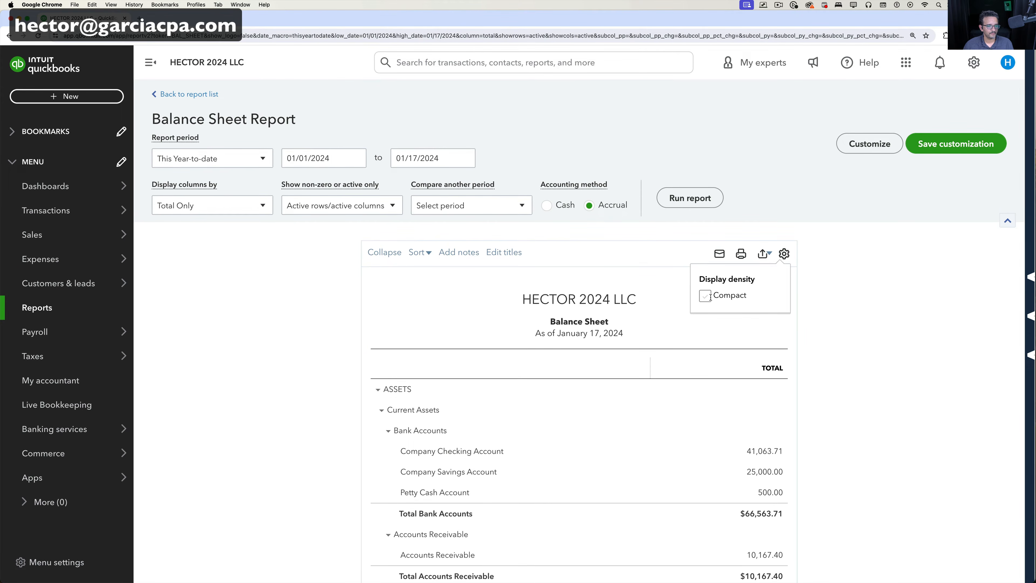
left_click(705, 296)
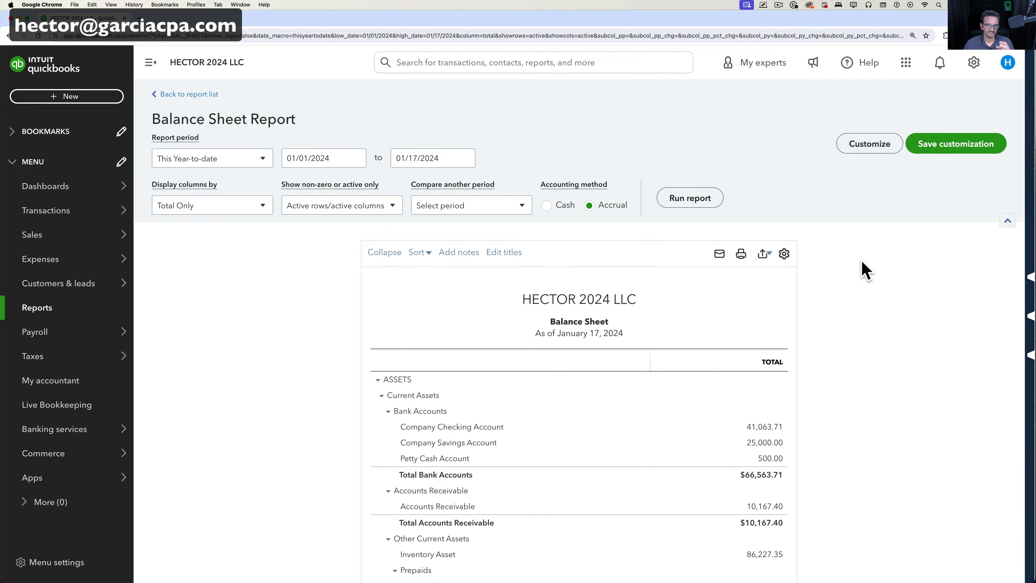
left_click(761, 258)
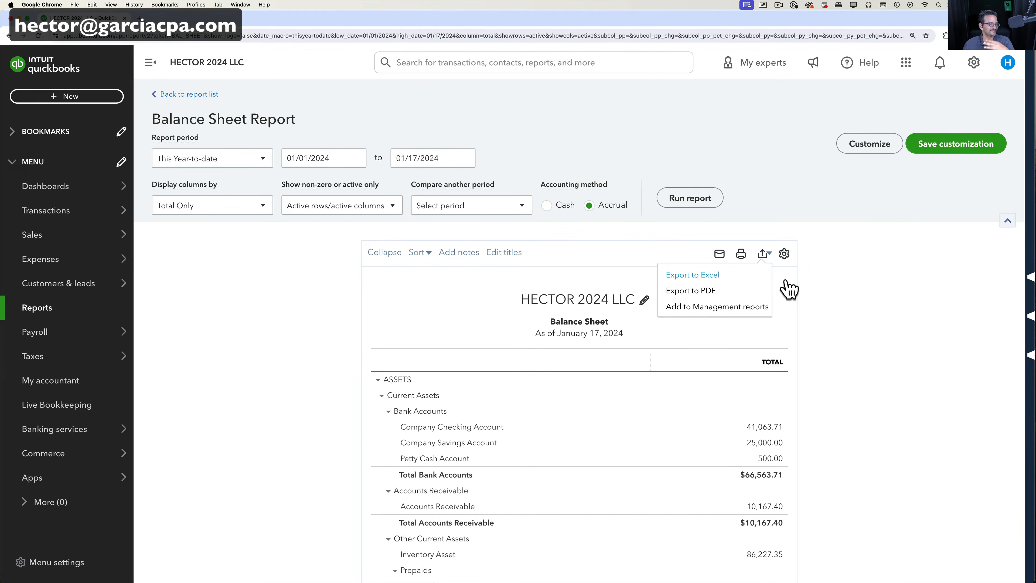
left_click(869, 278)
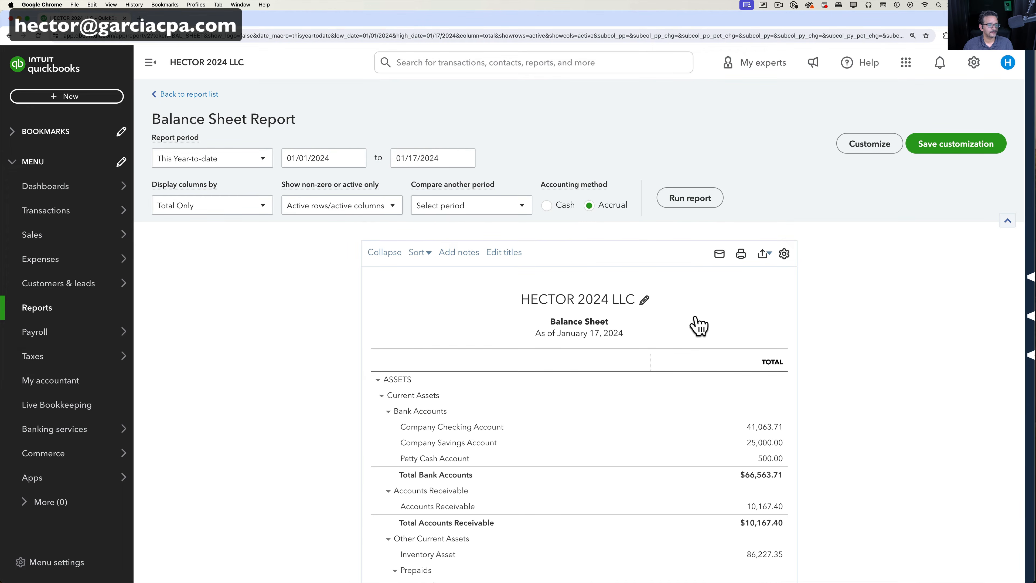
Step: Open the transaction report behind the Company Checking Account total and look at its additional actions and export options
left_click(760, 427)
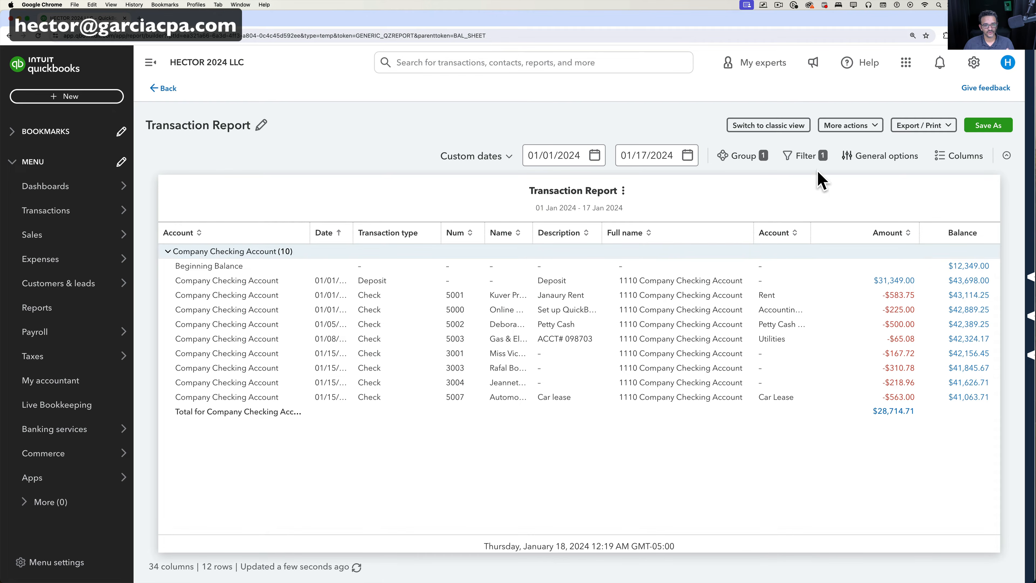
left_click(864, 130)
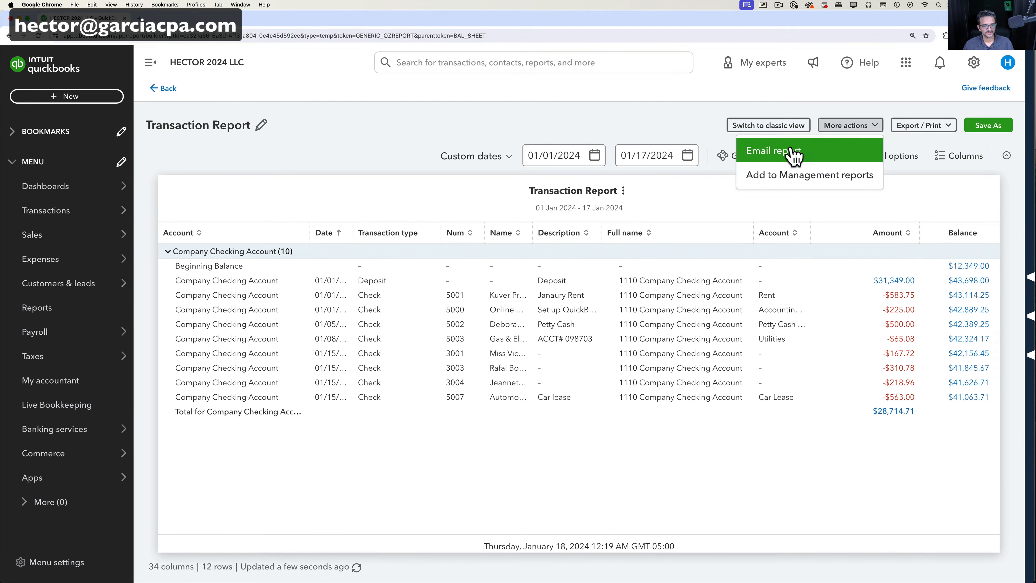
left_click(924, 127)
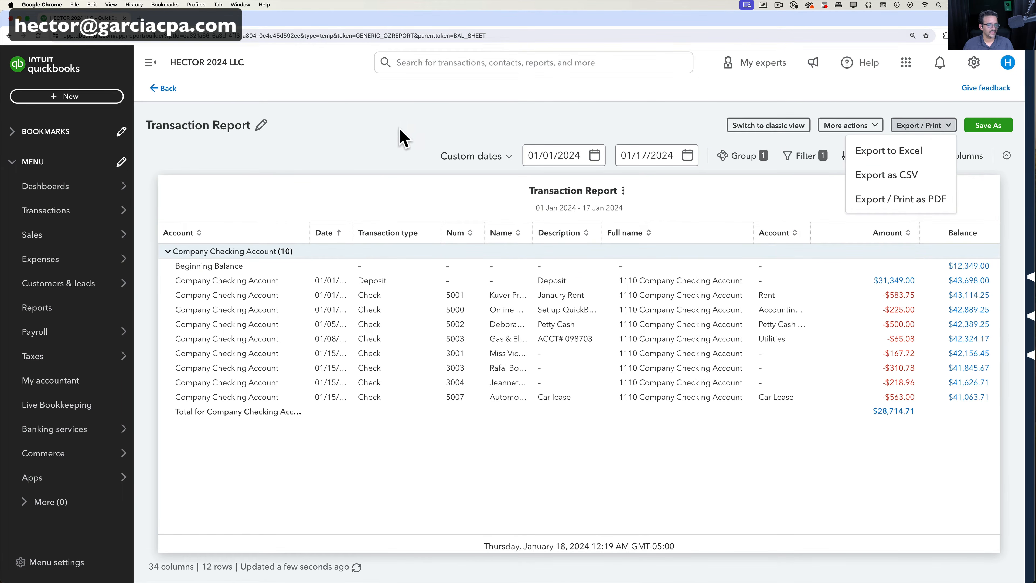
left_click(383, 132)
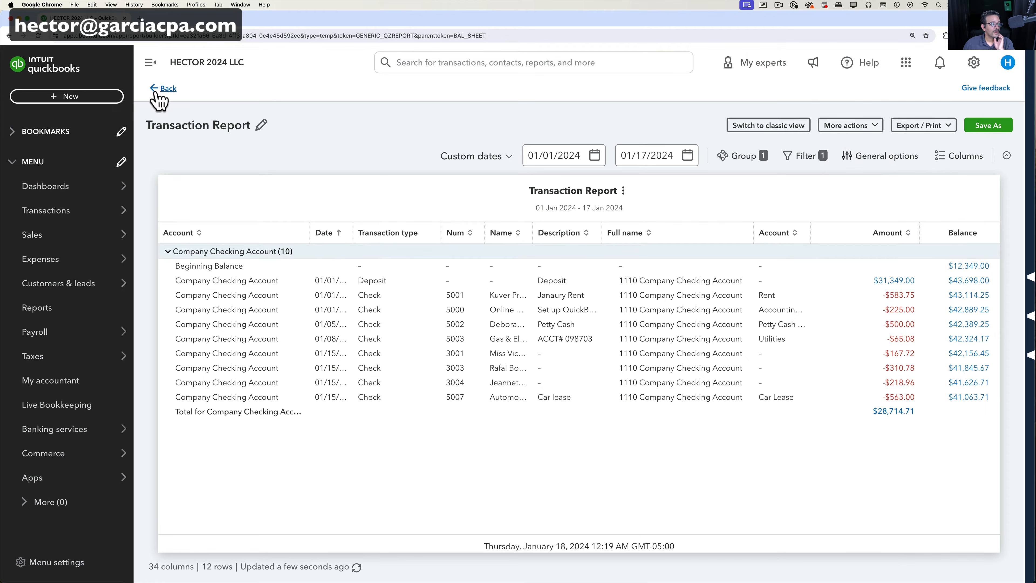
Step: Save the modern-view Transaction Report as a custom report, and save its classic view as "Transaction Report2"
left_click(987, 127)
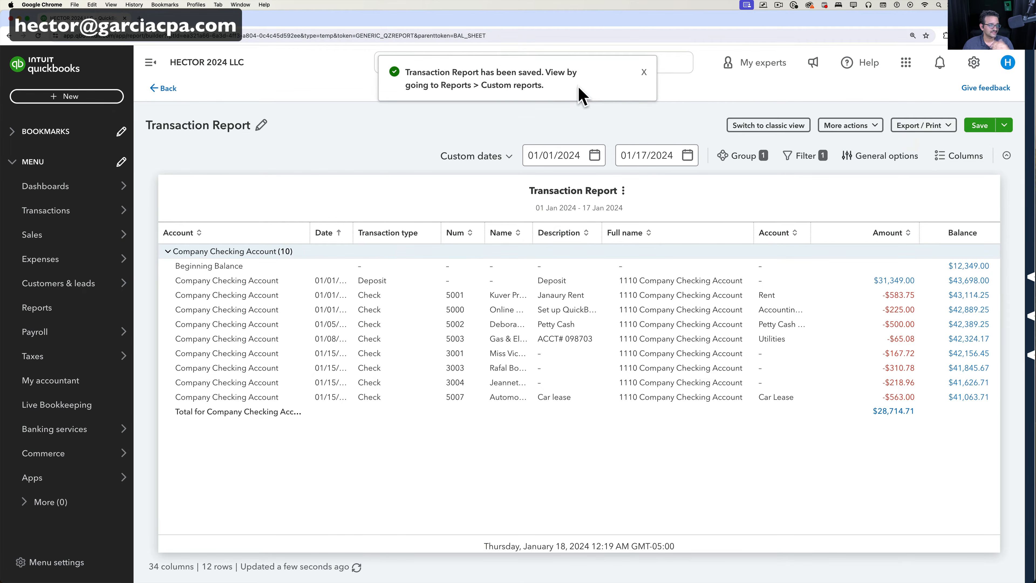
left_click(777, 129)
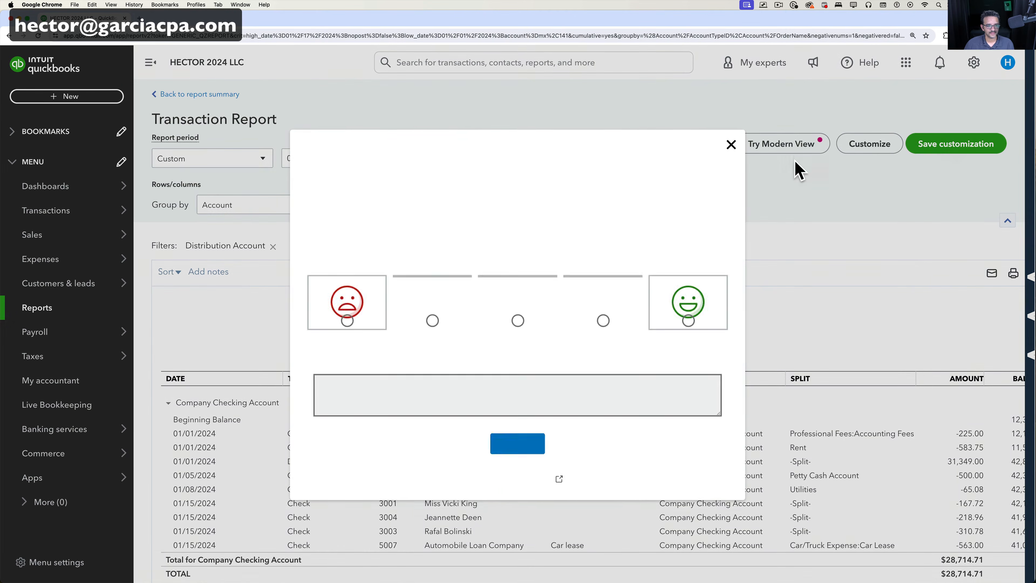
left_click(731, 144)
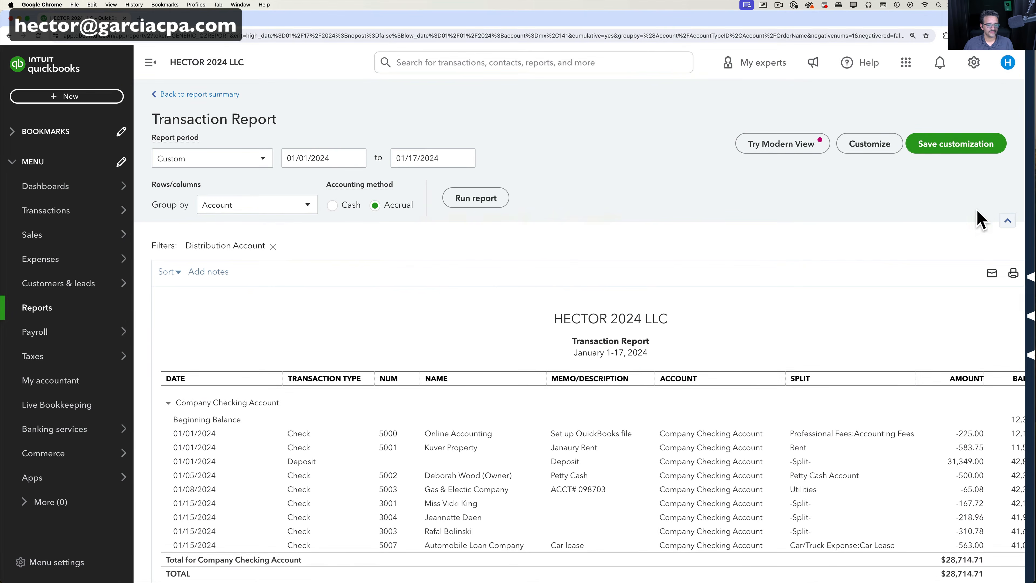
left_click(970, 149)
left_click(906, 203)
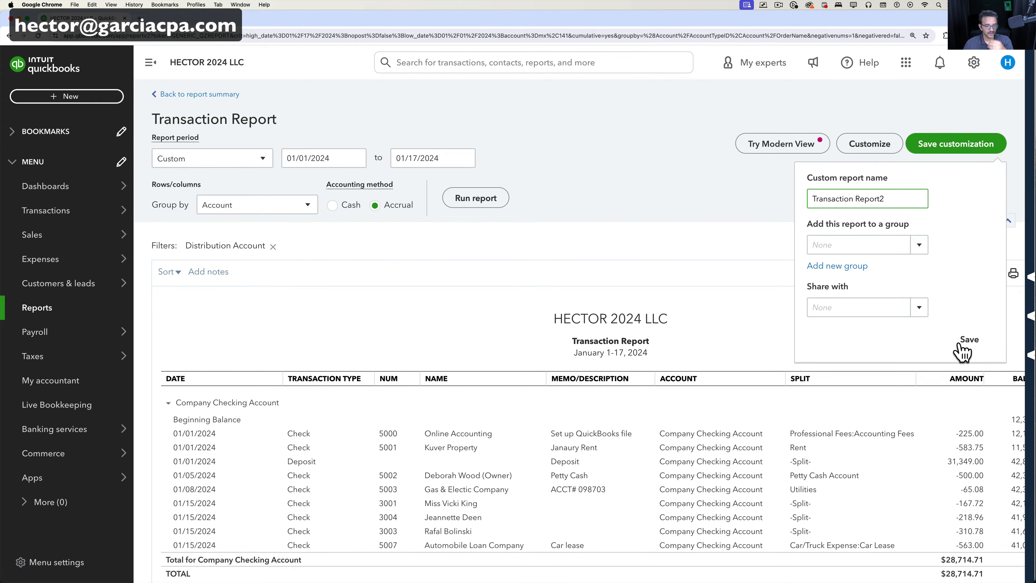
left_click(969, 340)
scroll(832, 194, "down", 2)
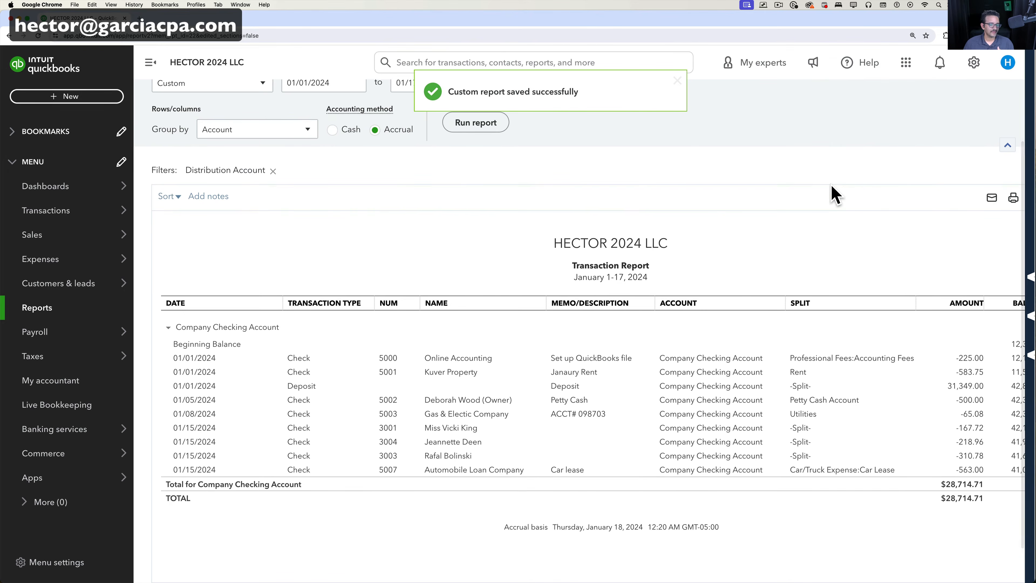
scroll(832, 193, "up", 2)
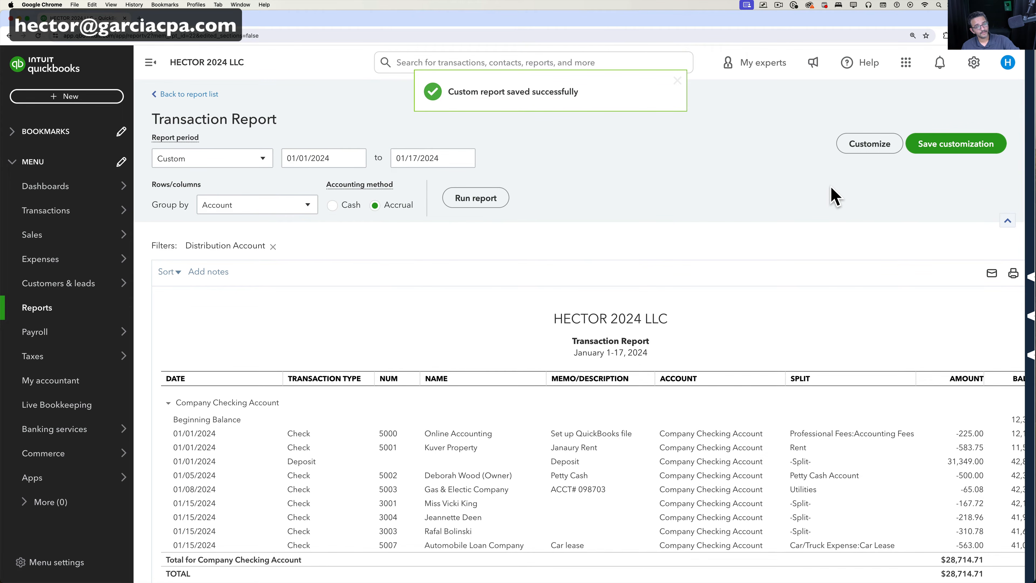
Step: Go to the list of custom reports and examine the entries for the newly saved modern and classic transaction reports
left_click(49, 308)
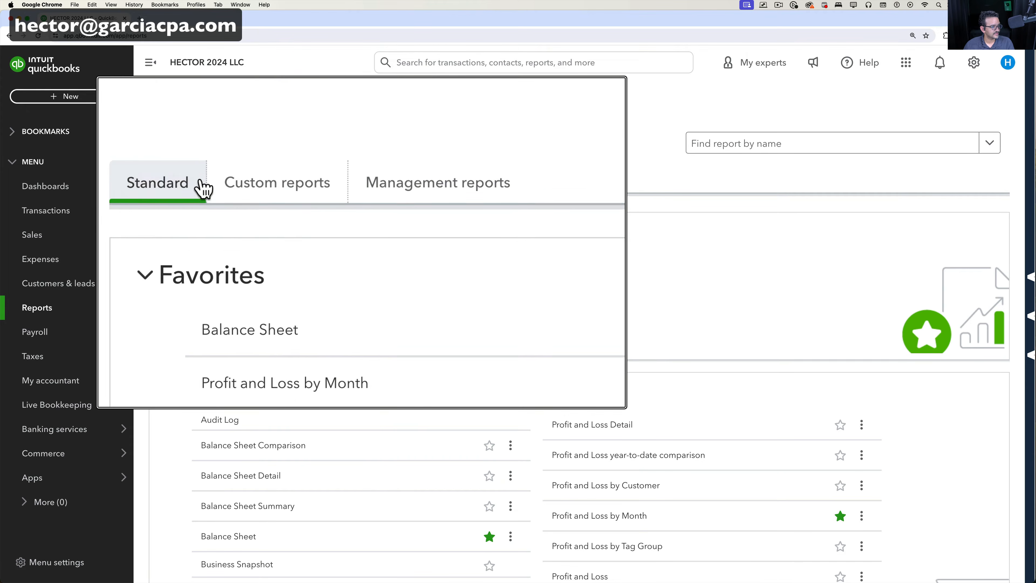
left_click(244, 181)
scroll(354, 354, "down", 3)
scroll(342, 356, "up", 3)
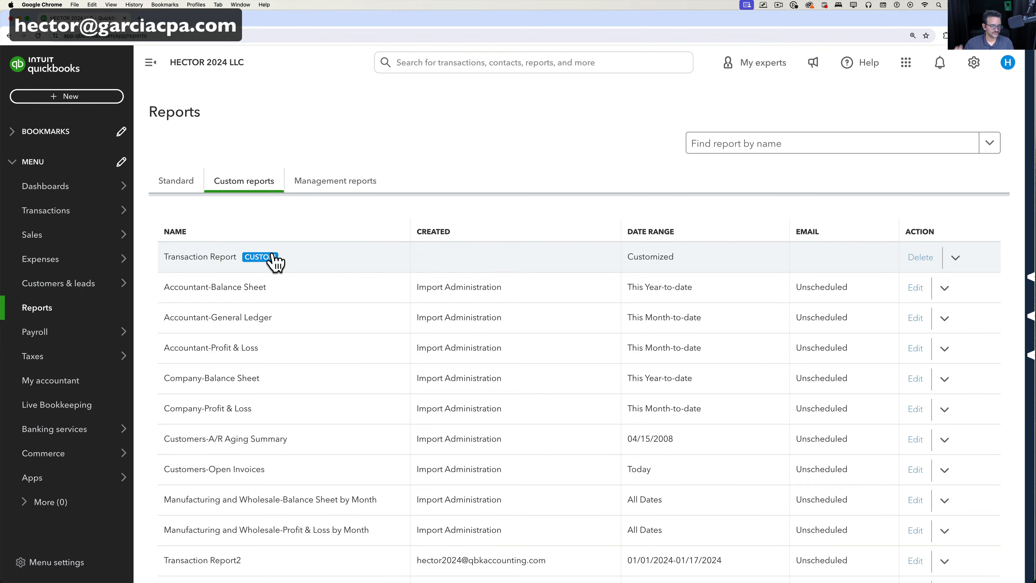
scroll(338, 414, "down", 3)
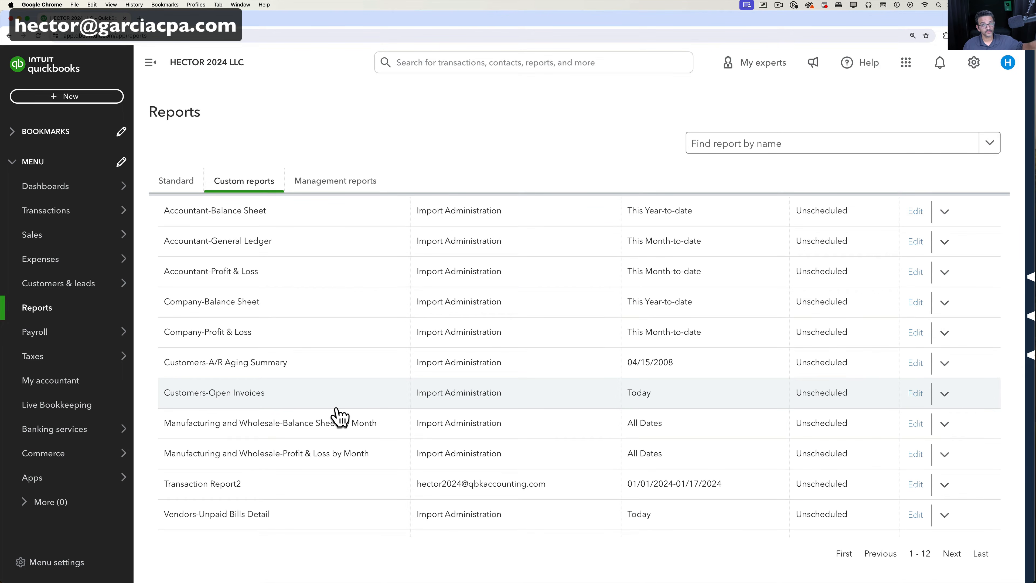
scroll(339, 416, "up", 3)
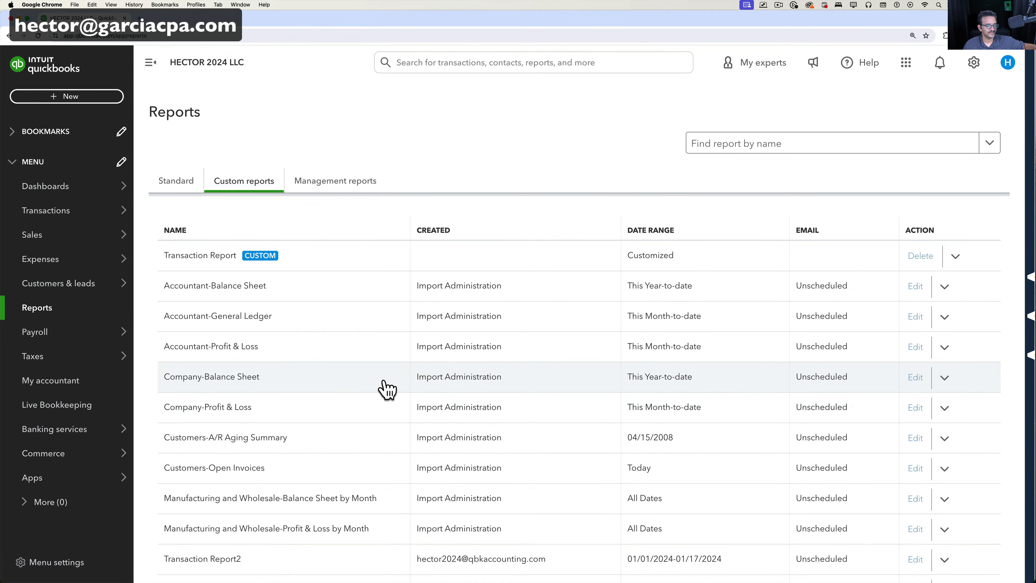
scroll(358, 386, "down", 3)
scroll(349, 381, "up", 3)
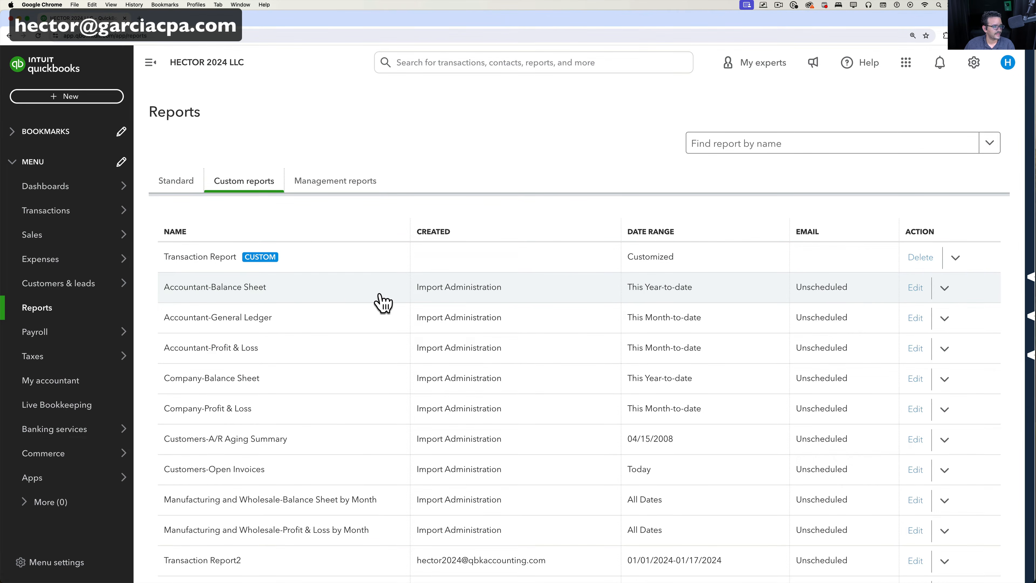
Step: View the Accountant-Balance Sheet custom report, and return to the list of standard reports to look through it
left_click(211, 287)
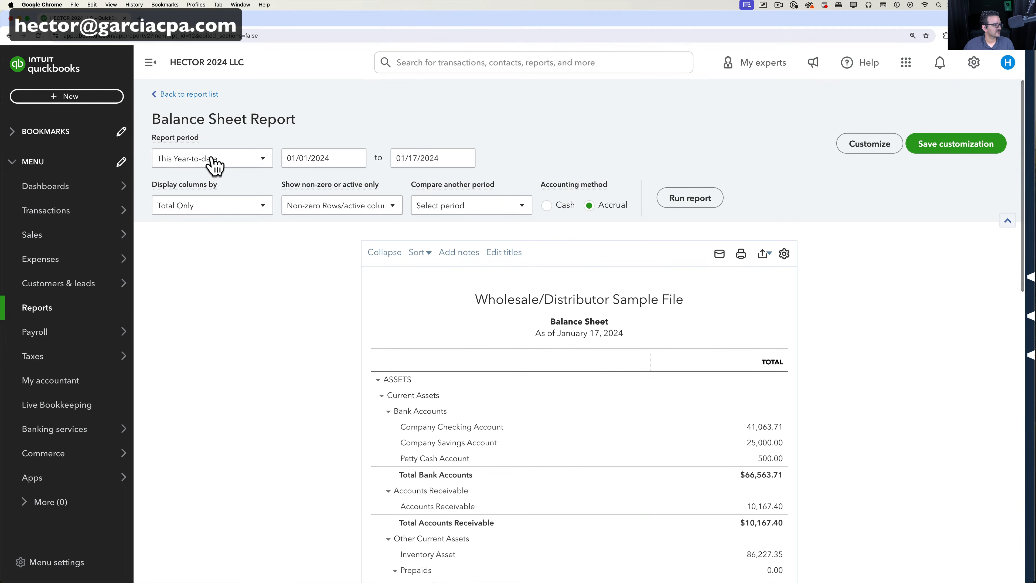
left_click(185, 97)
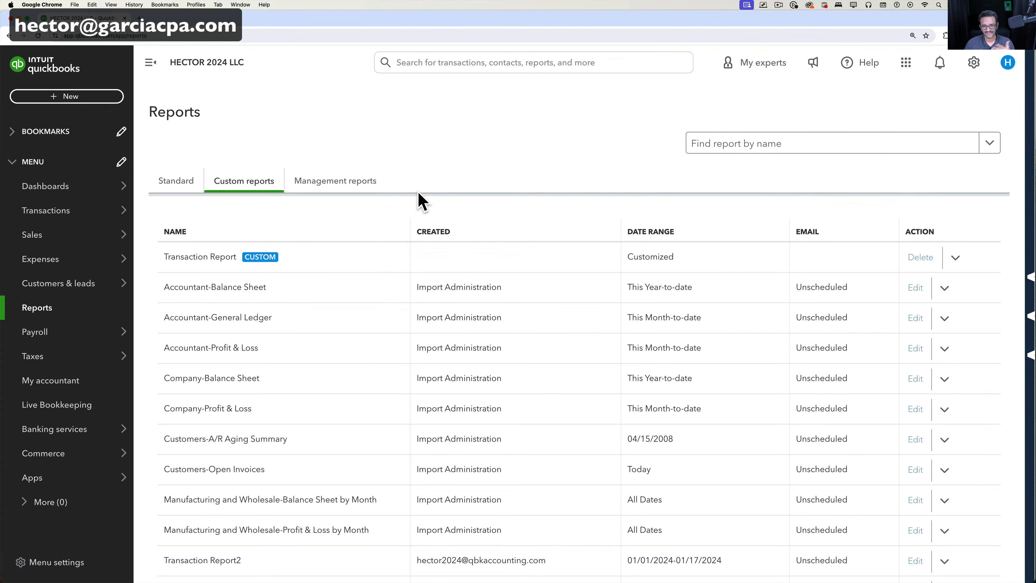
left_click(176, 193)
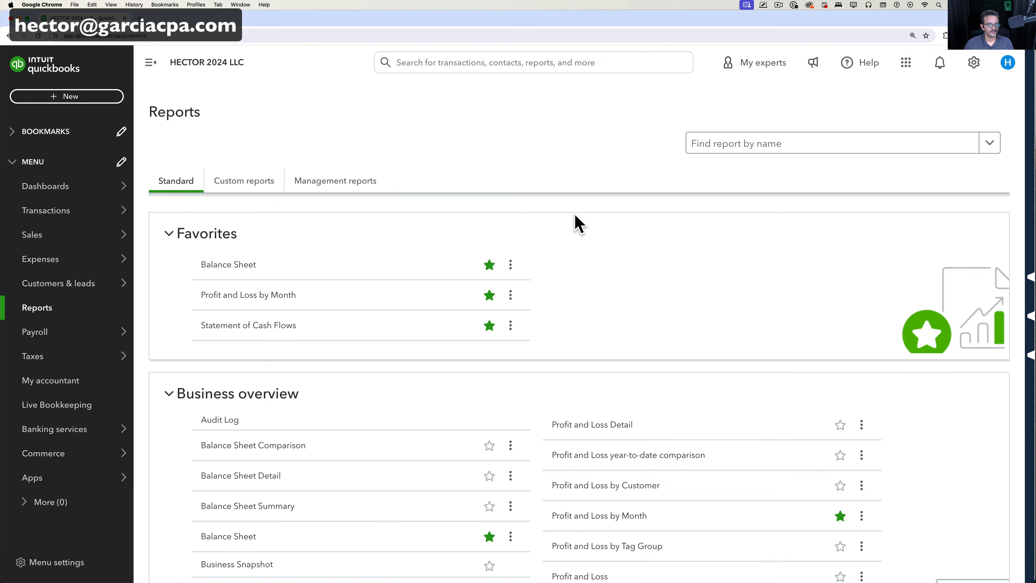
scroll(636, 363, "down", 20)
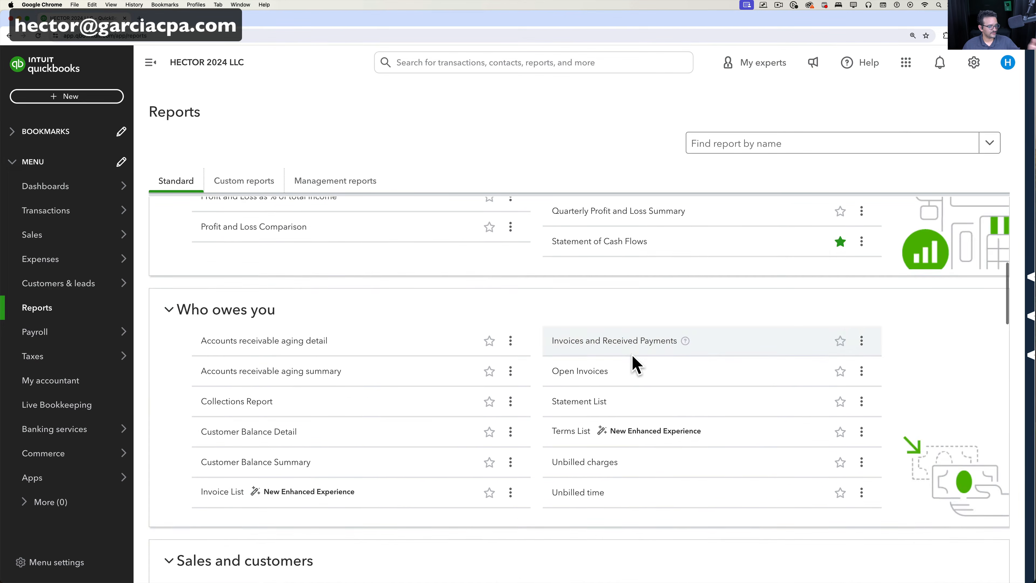
scroll(657, 357, "up", 20)
Step: Search the reports by name for "summary" and open the Vendor Balance Summary
left_click(724, 147)
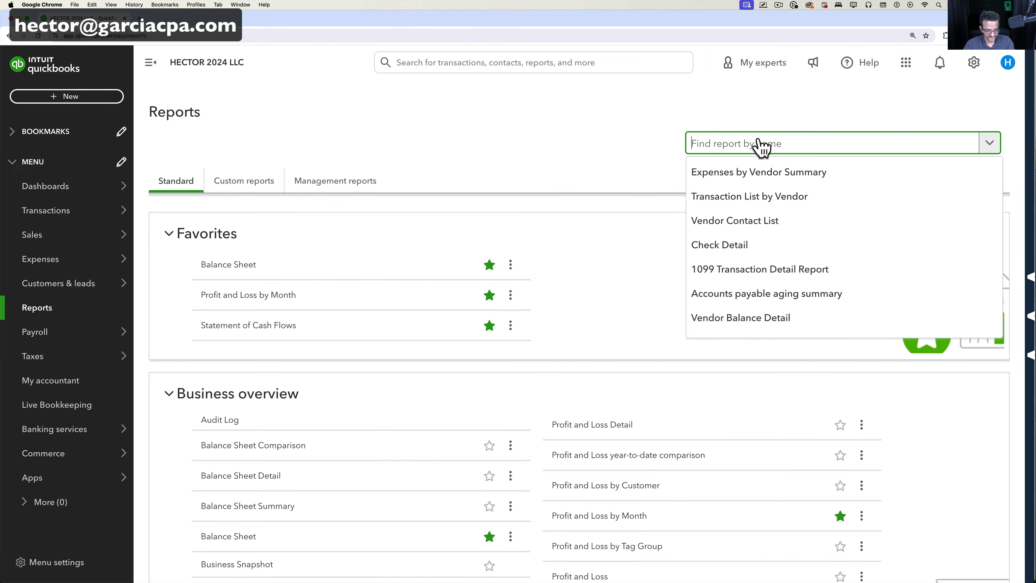
type("summary")
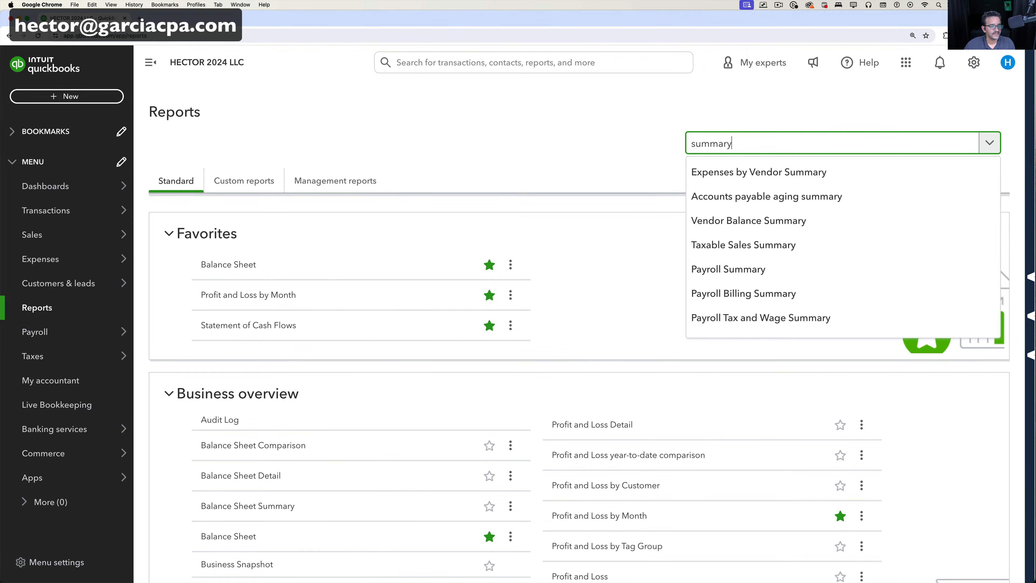
scroll(792, 304, "down", 5)
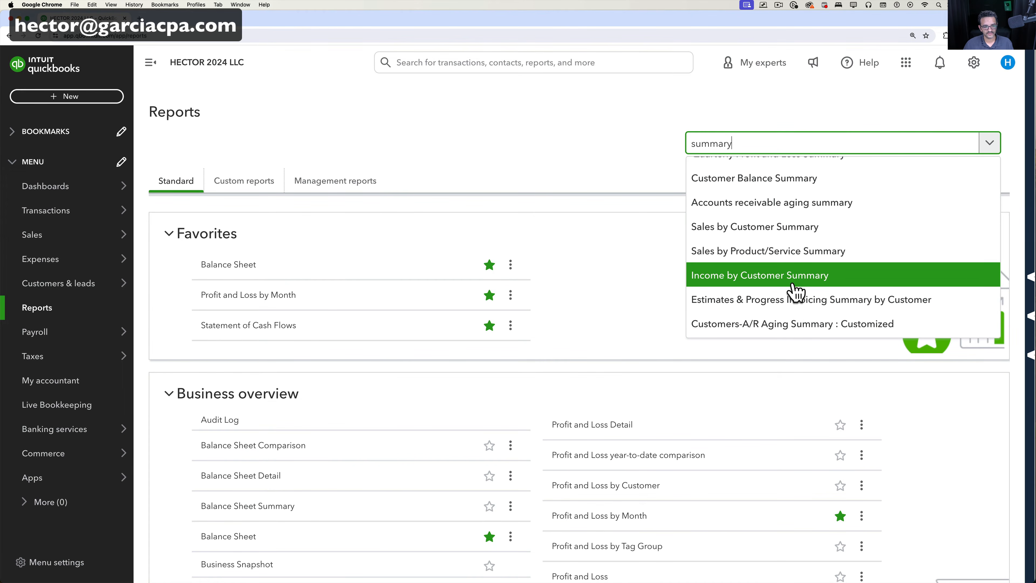
scroll(793, 282, "down", 3)
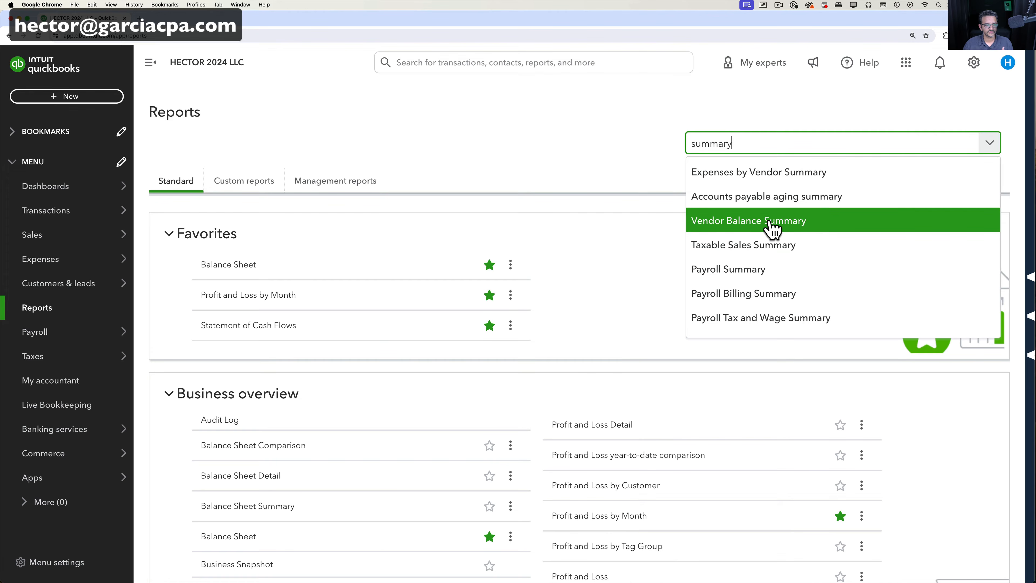
left_click(752, 222)
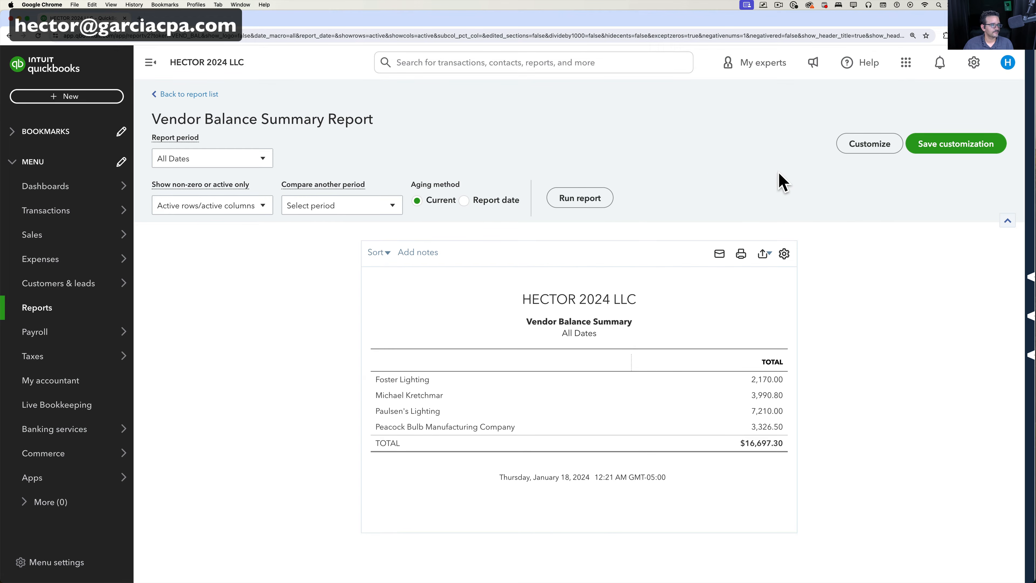
Step: Search the whole company file for "summary", limit the search to reports, look through the matches and close the search
left_click(393, 66)
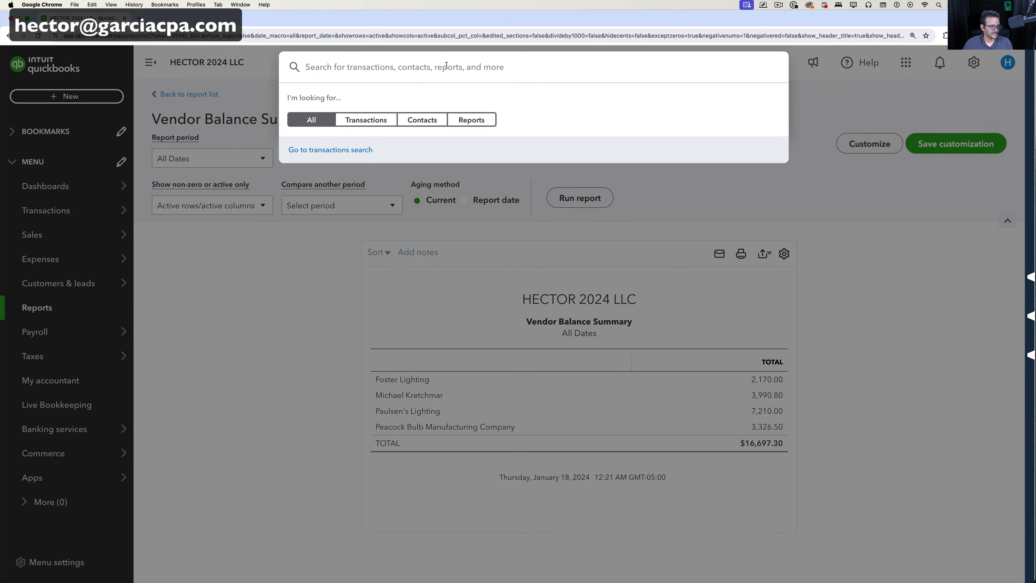
type("summary")
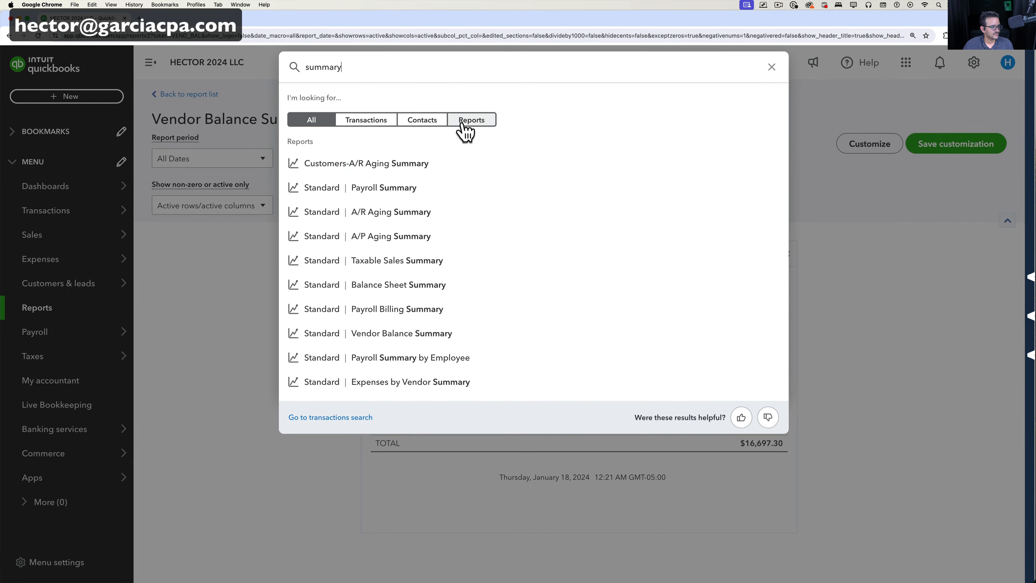
left_click(464, 131)
scroll(421, 265, "down", 3)
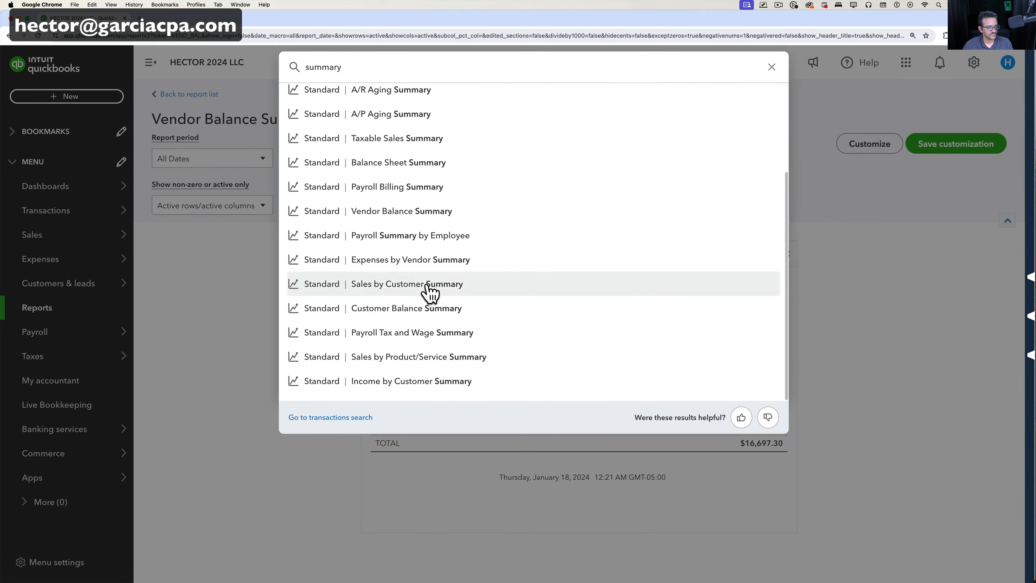
scroll(428, 292, "up", 3)
left_click(239, 287)
Step: Return to the standard reports list and examine which Sales and customers reports offer the New Enhanced Experience
left_click(39, 311)
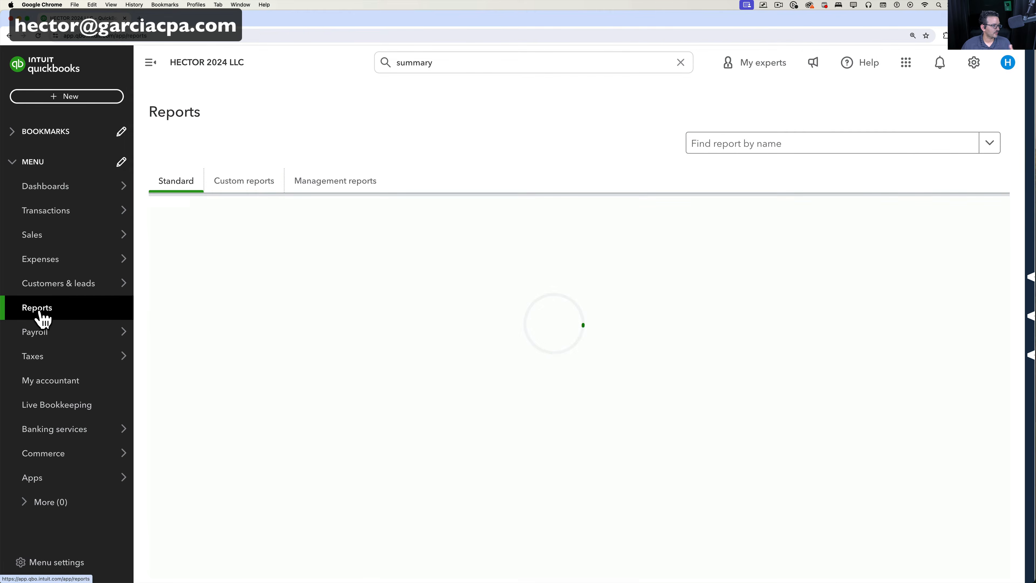
scroll(775, 381, "down", 15)
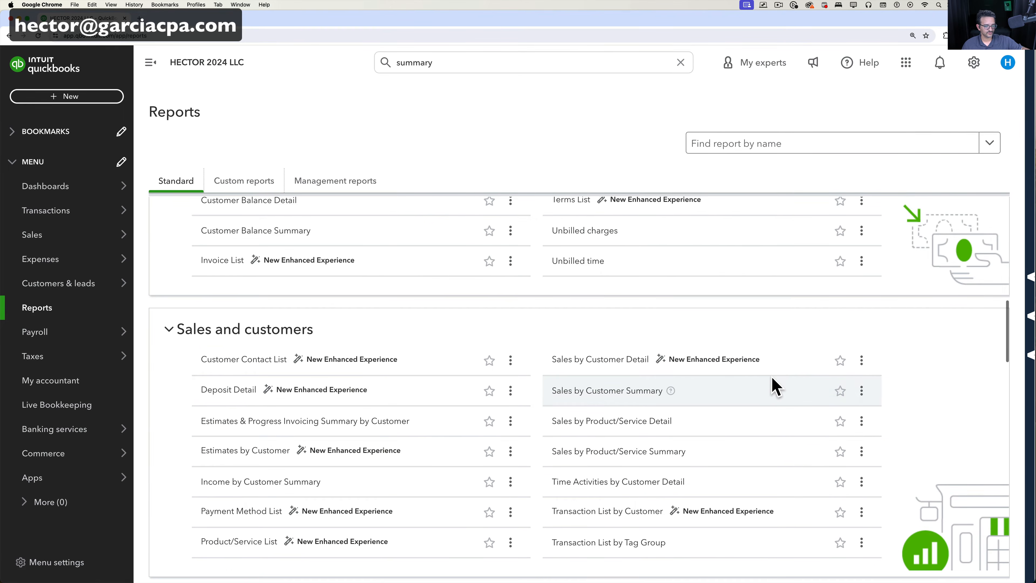
scroll(775, 386, "down", 4)
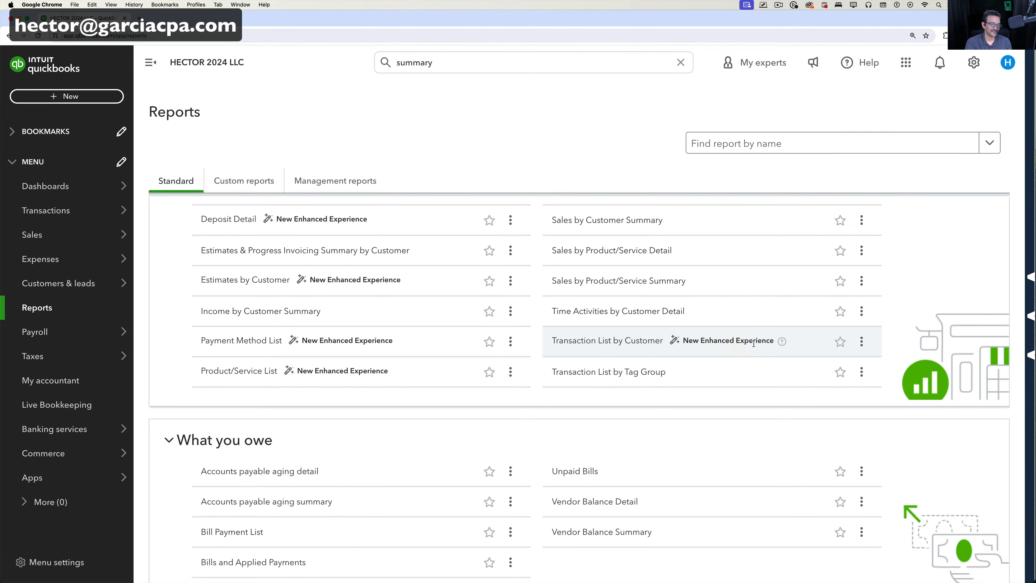
Step: Return to the start of the standard reports list, expand the RightTool sidebar and collapse the main navigation menu
scroll(746, 344, "up", 15)
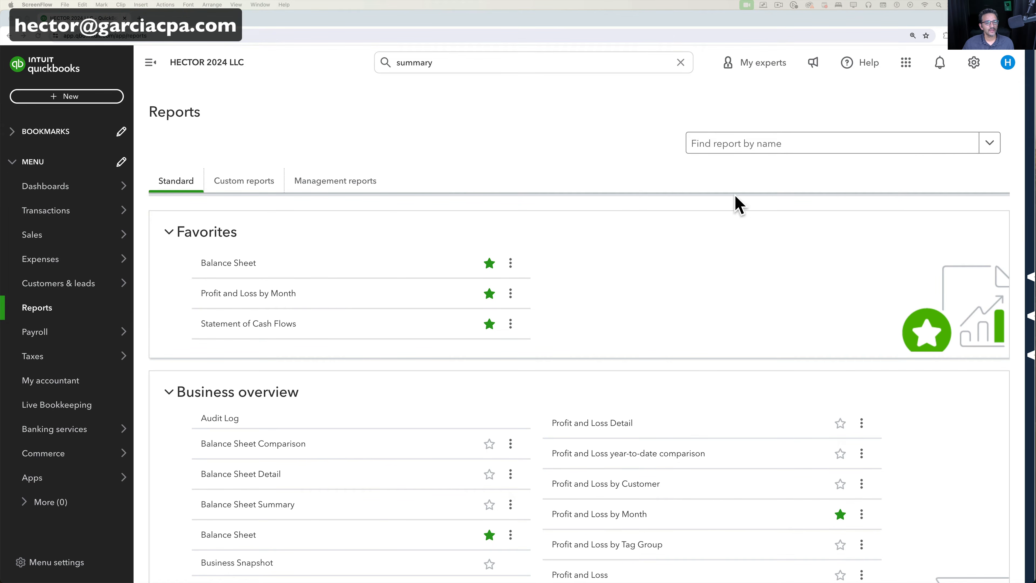
left_click(1026, 154)
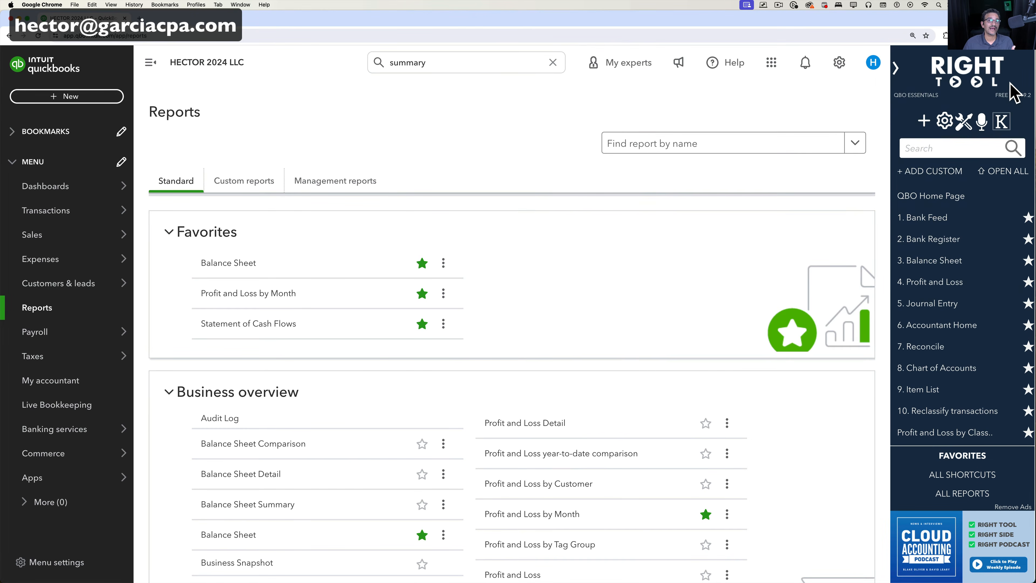
left_click(151, 63)
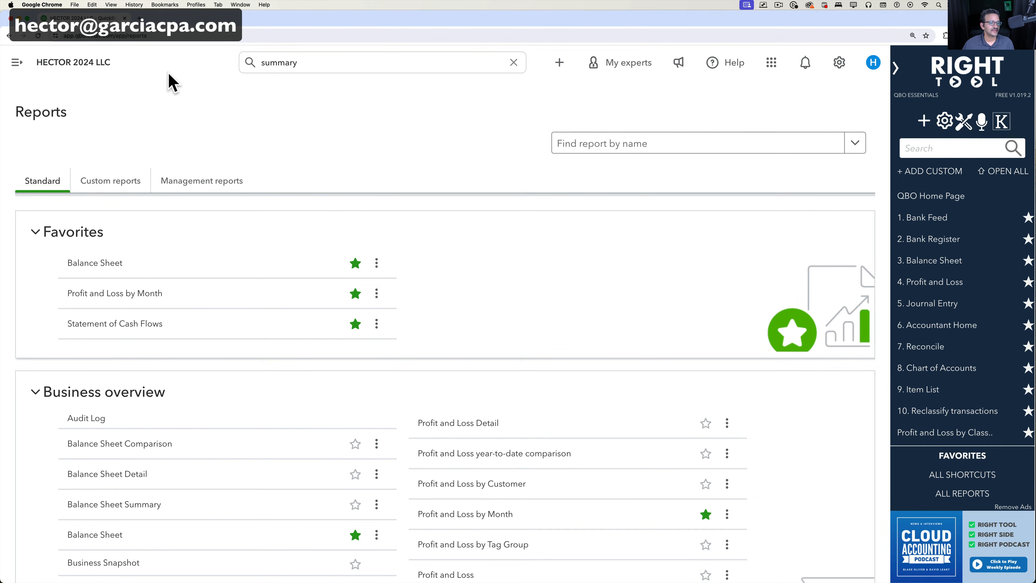
Step: Open righttool.app in a new browser tab and follow its free download link to the extension's Chrome Web Store page
key("super+t")
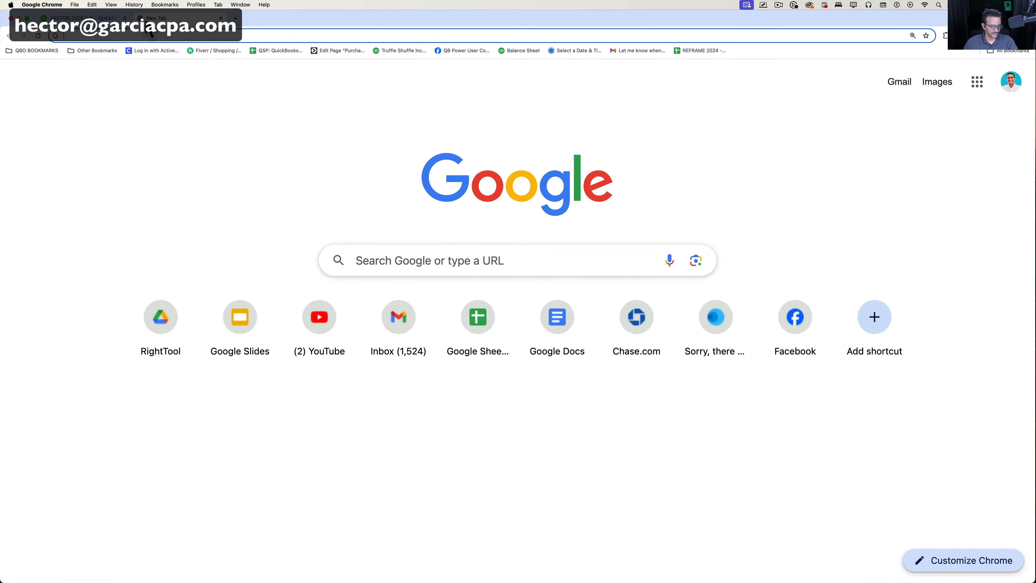
type("right")
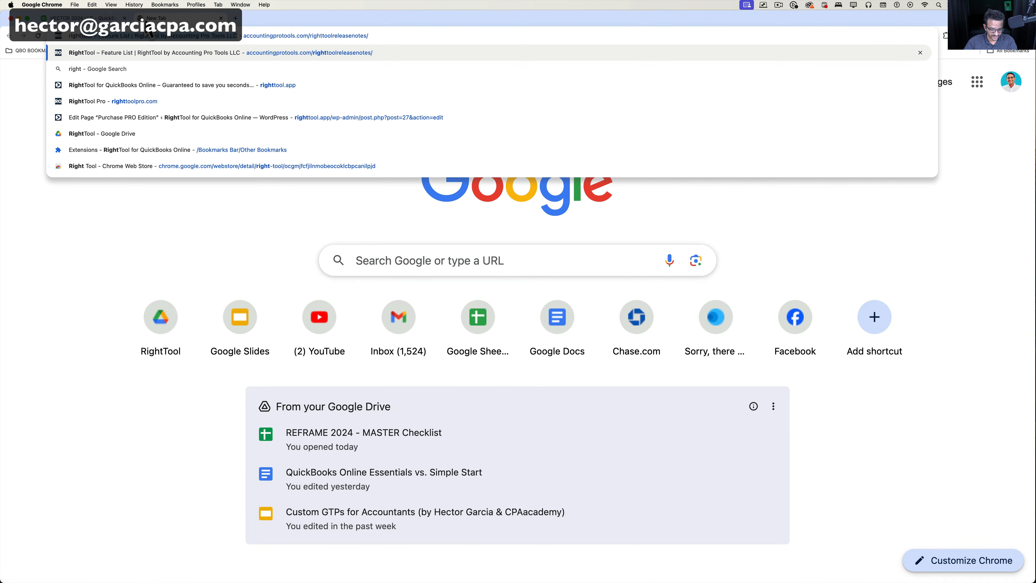
type("tool")
key("BackSpace")
key("BackSpace")
key("BackSpace")
key("BackSpace")
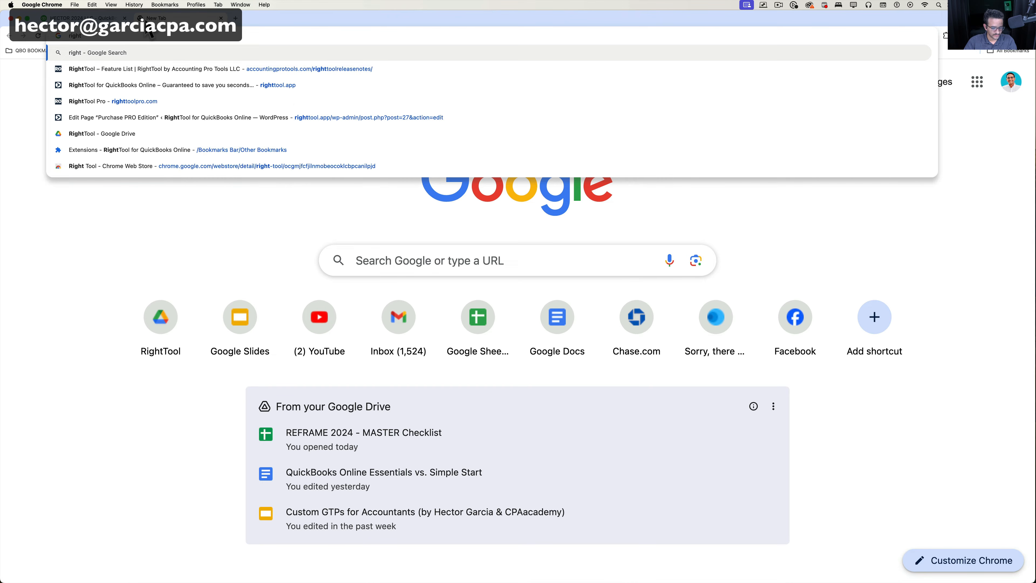
type("tool.app")
key("Return")
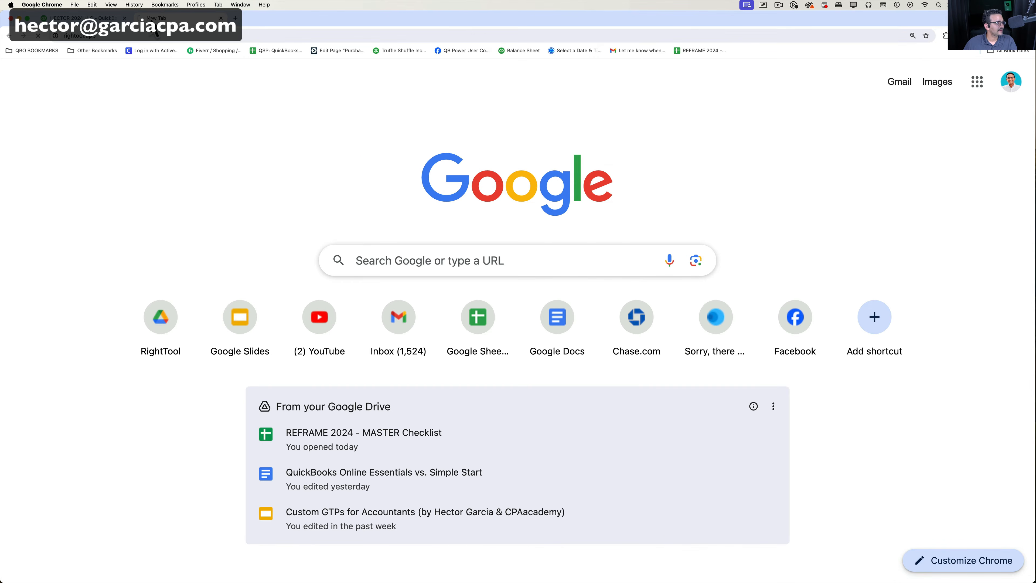
left_click(80, 41)
type("t")
key("Return")
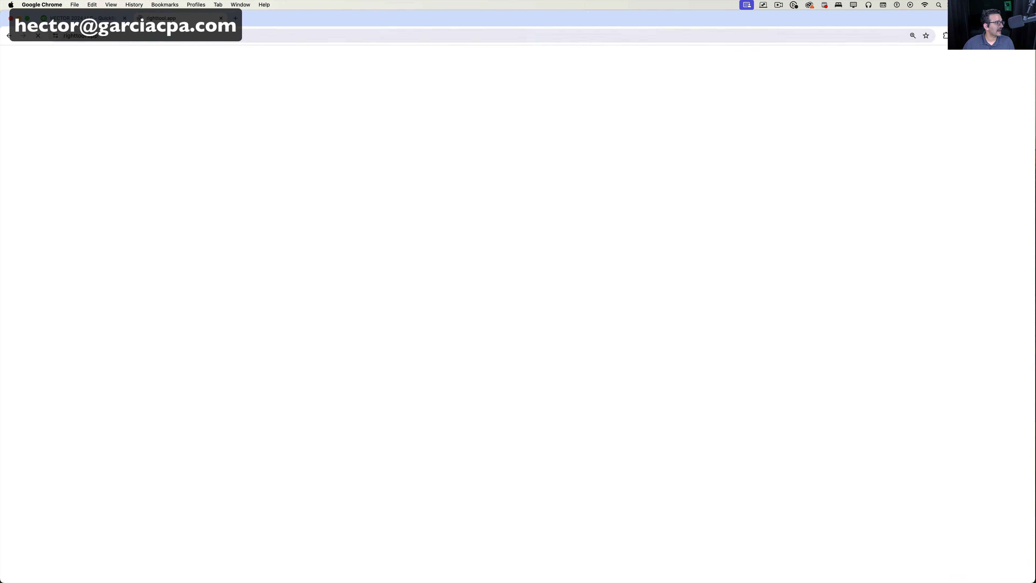
left_click_drag(337, 225, 235, 221)
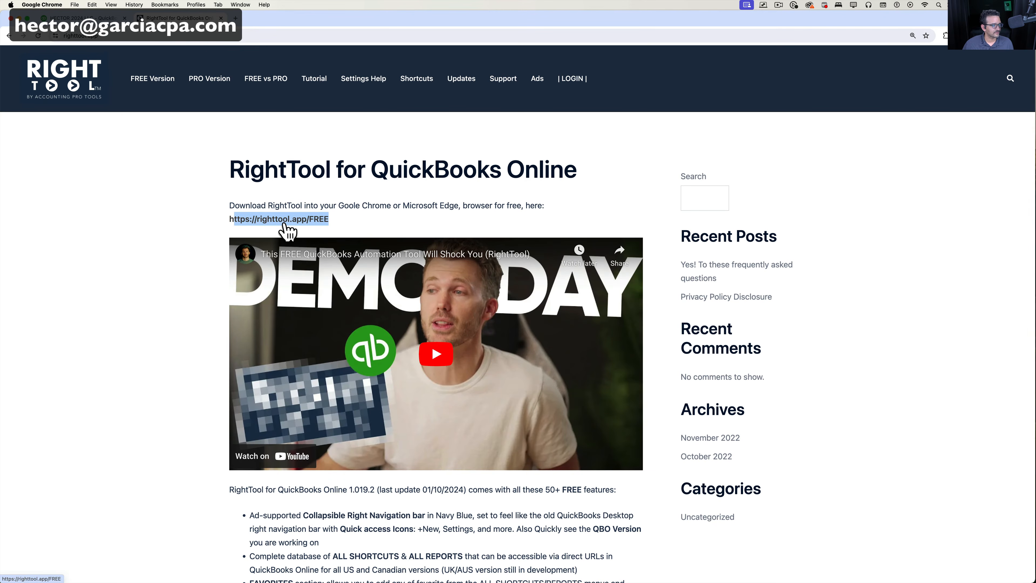
left_click(247, 219)
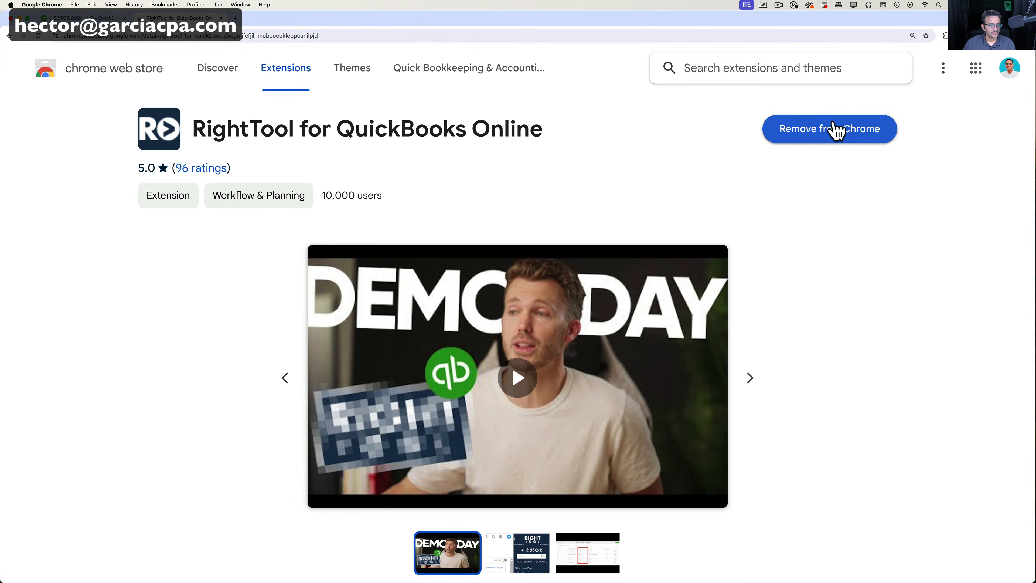
Step: Remove the RightTool for QuickBooks Online extension from Chrome and add it back
left_click(849, 148)
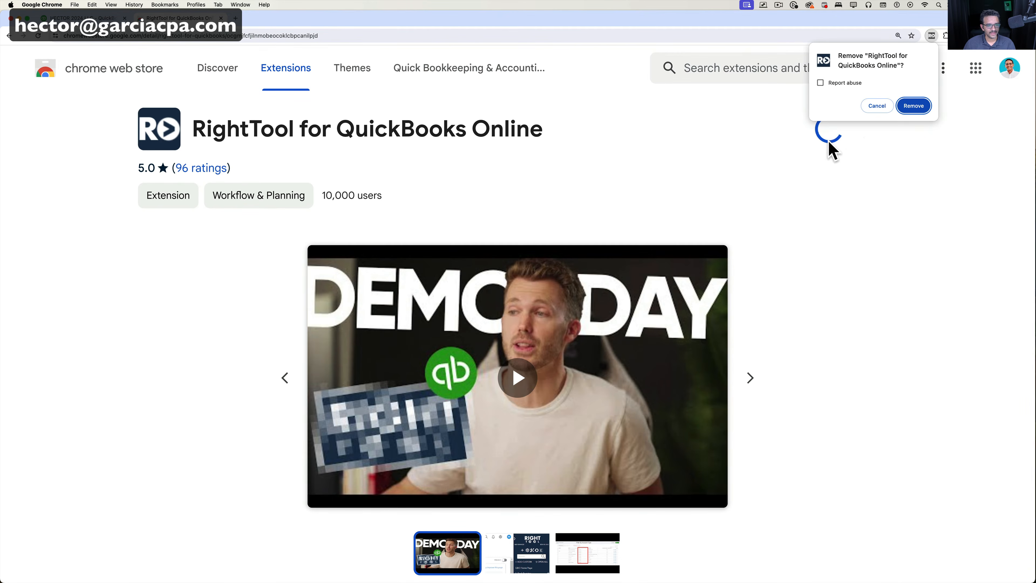
left_click(917, 107)
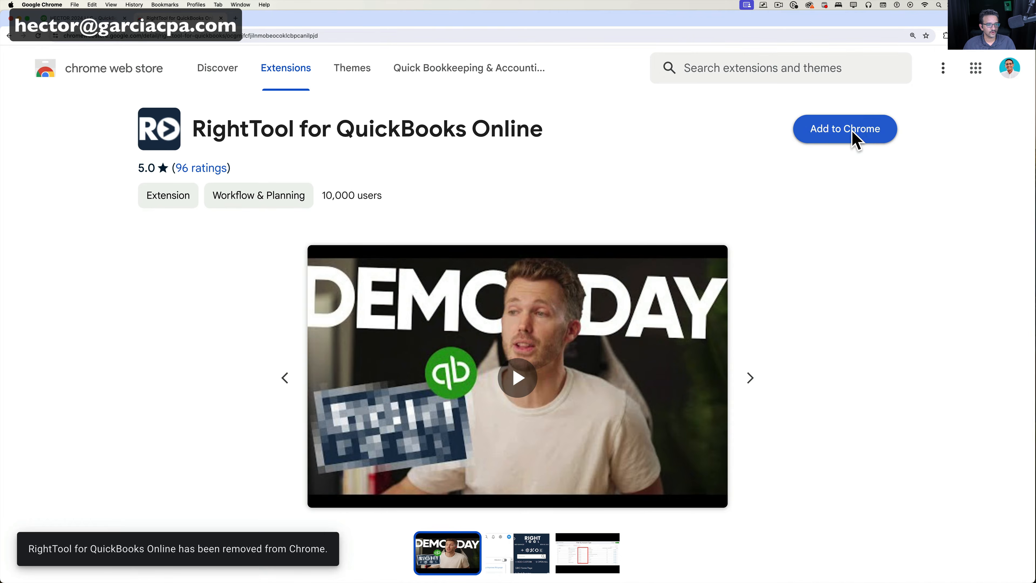
left_click(853, 139)
left_click(591, 328)
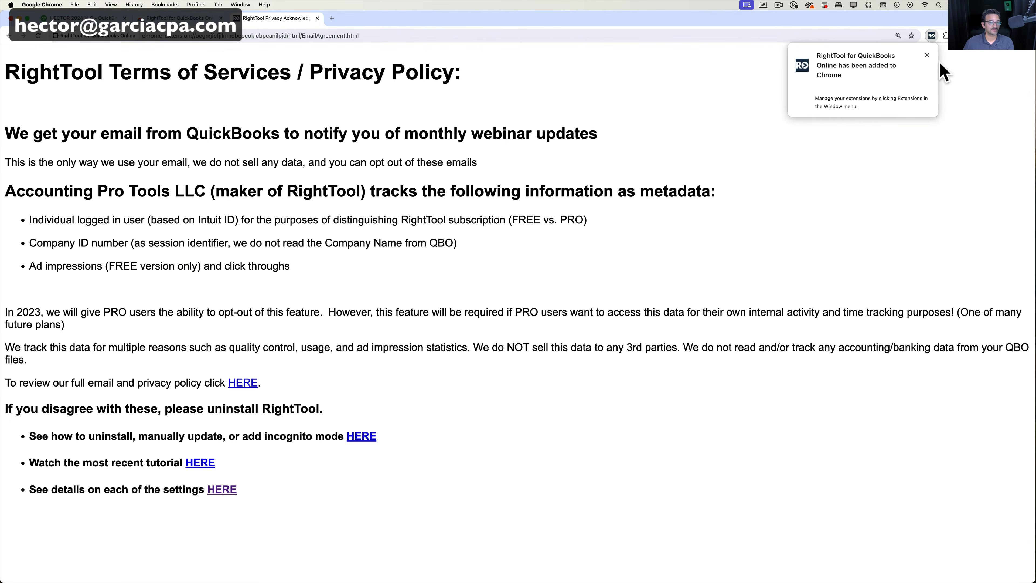
Step: Close the extension notice and the RightTool privacy policy page, and reload the QuickBooks reports page
left_click(926, 55)
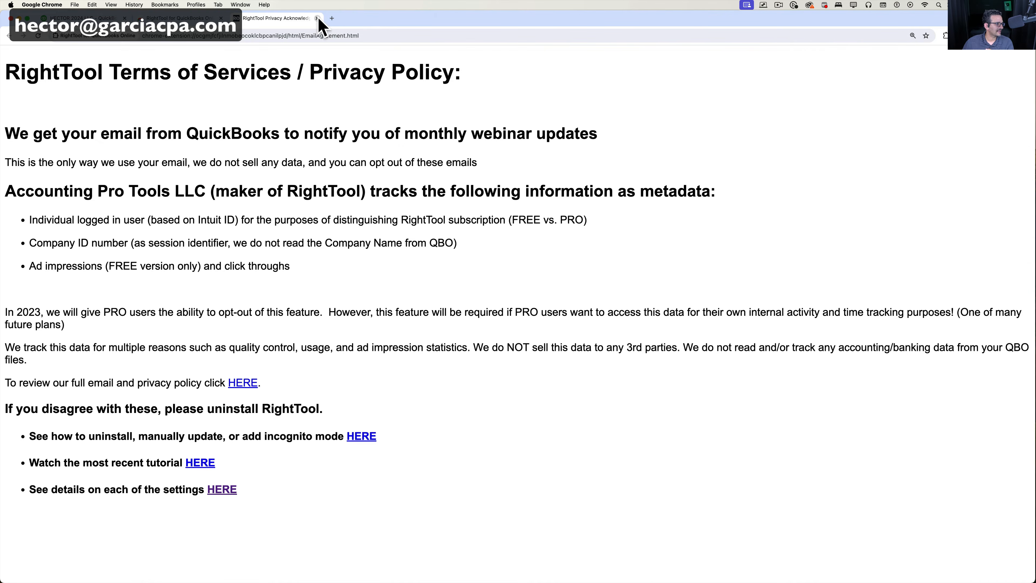
left_click(317, 18)
left_click(82, 18)
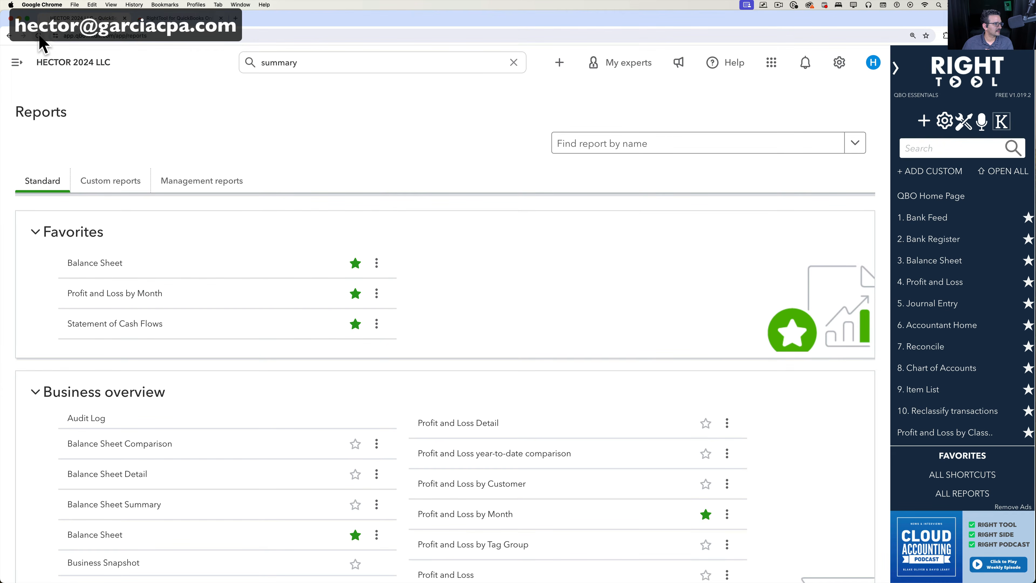
left_click(39, 37)
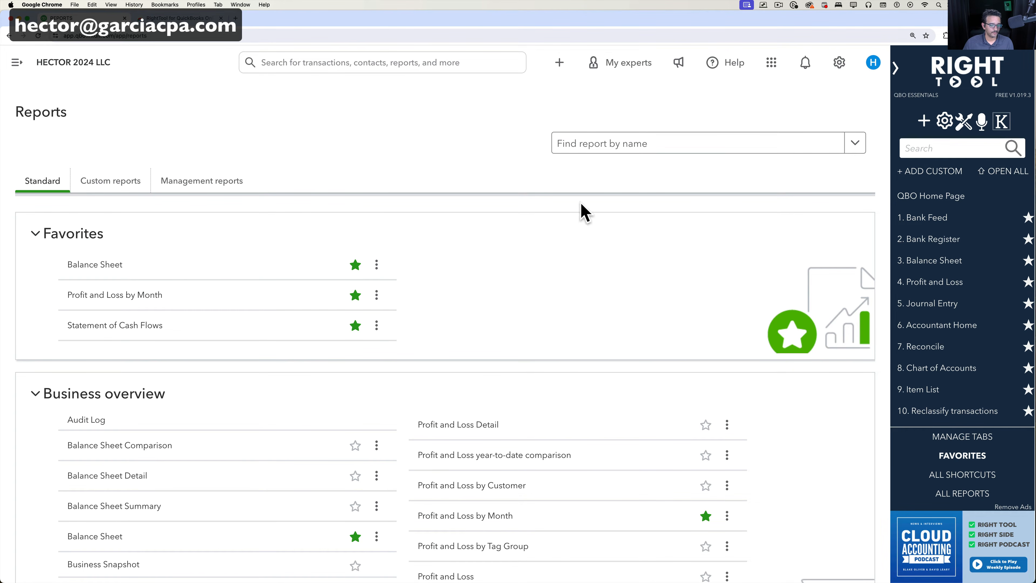
Step: Browse RightTool's full report categories, including Who You Owe, Sales & Customers, RightTool's Custom Reports and Hidden Reports
left_click(969, 493)
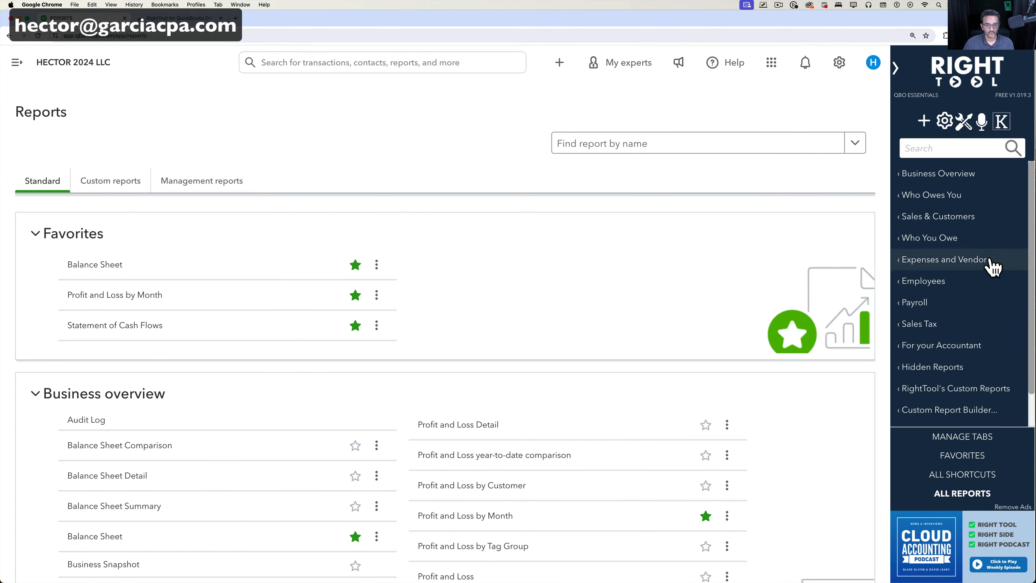
scroll(1020, 205, "down", 2)
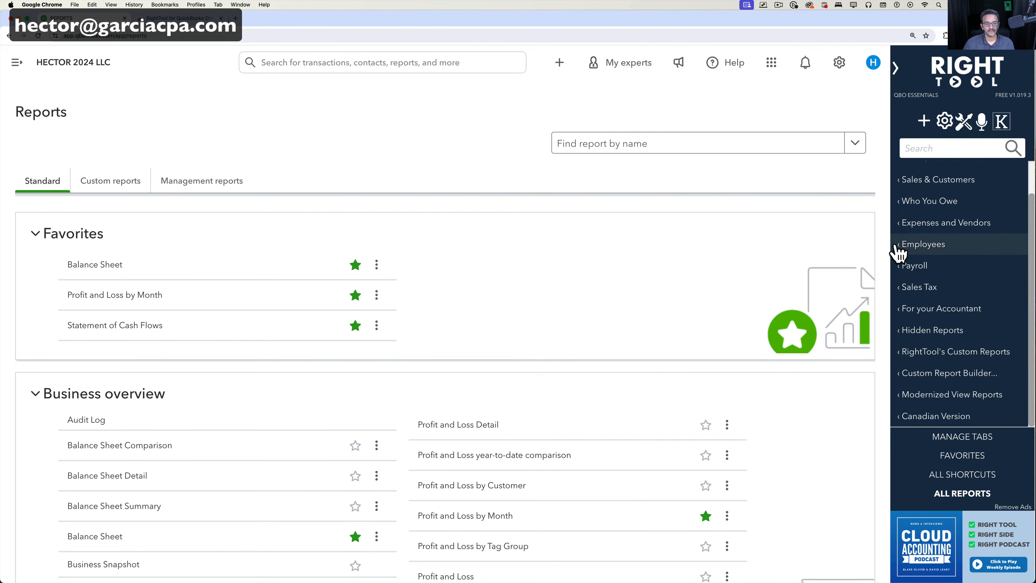
left_click(901, 245)
left_click(903, 225)
left_click(904, 202)
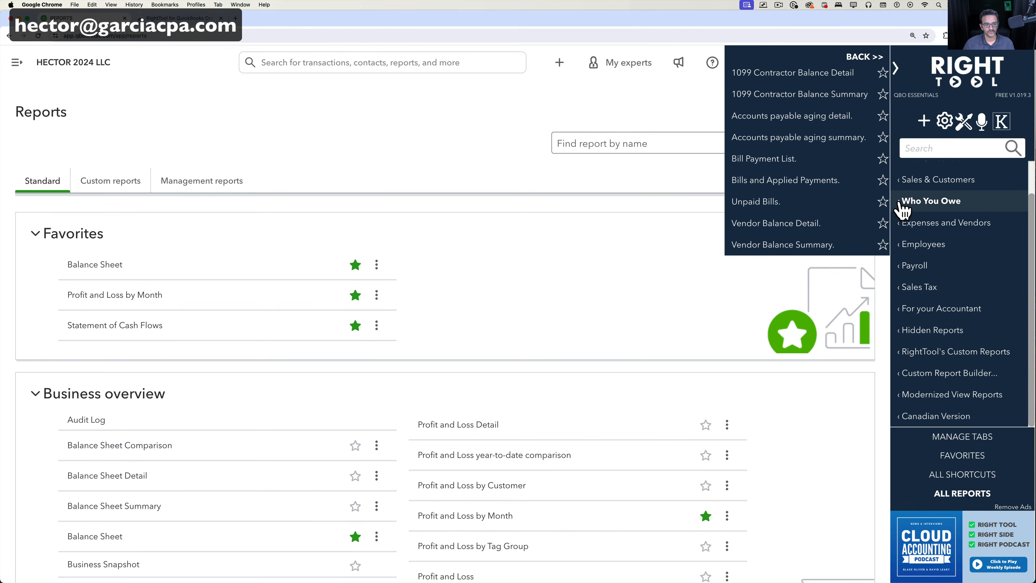
left_click(902, 181)
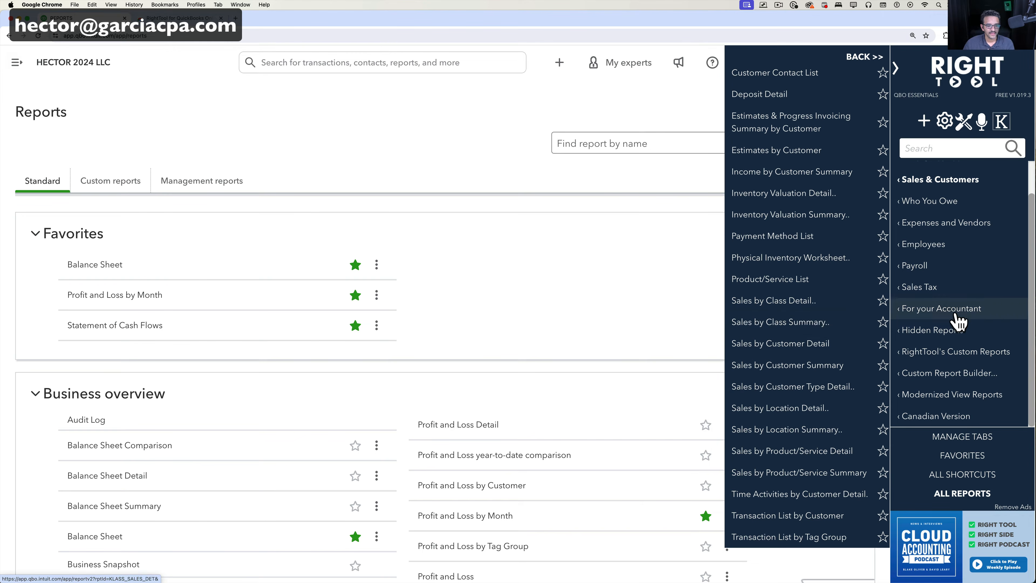
left_click(950, 352)
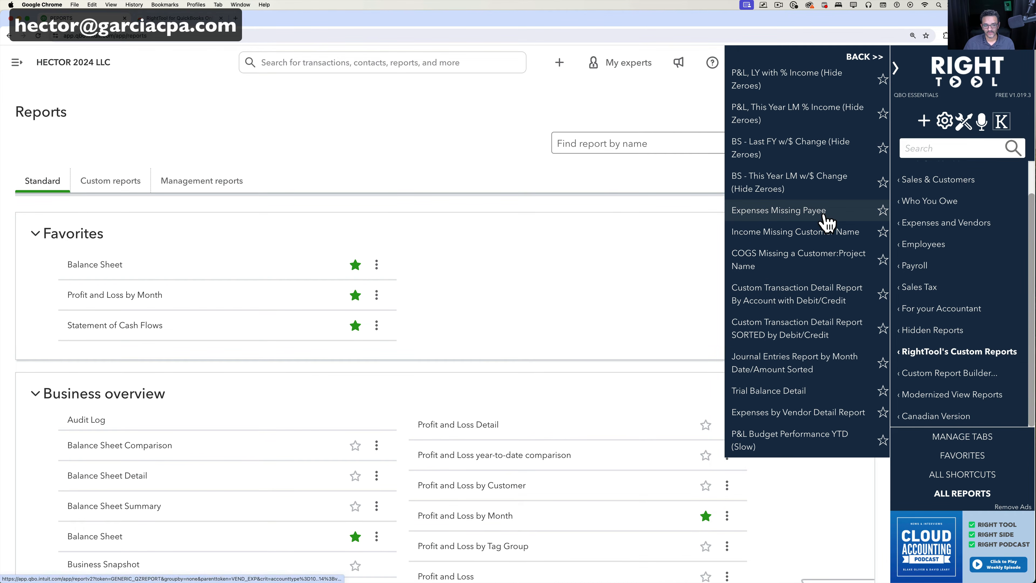
left_click(936, 331)
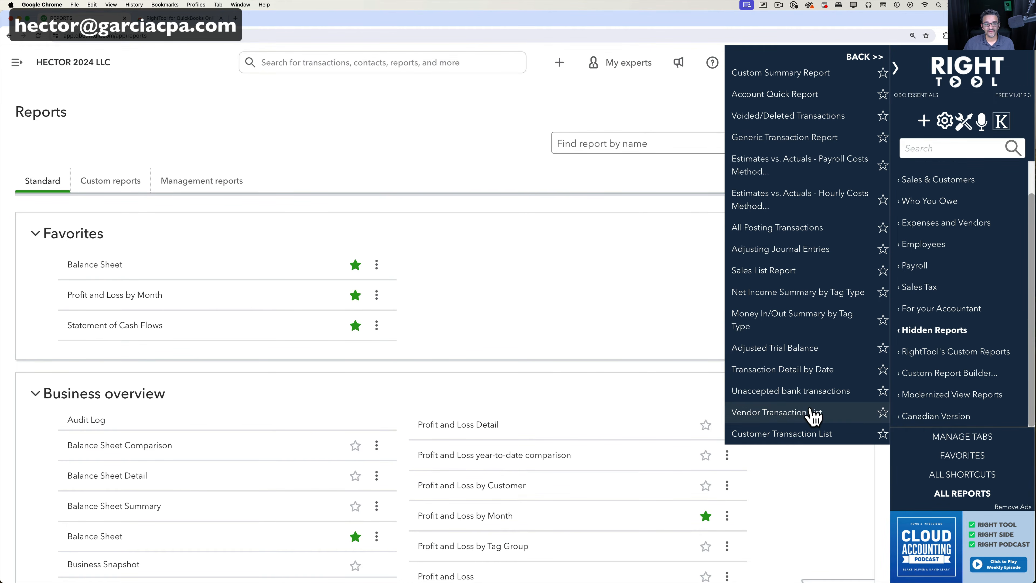
Step: Search RightTool for "class" and open the Sales by Class Summary report
left_click(926, 148)
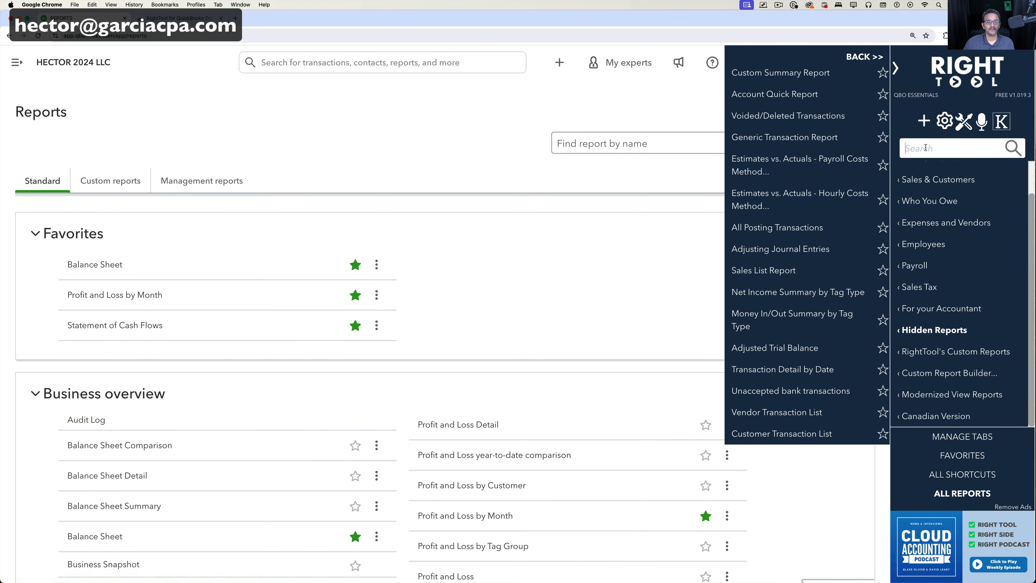
left_click(865, 58)
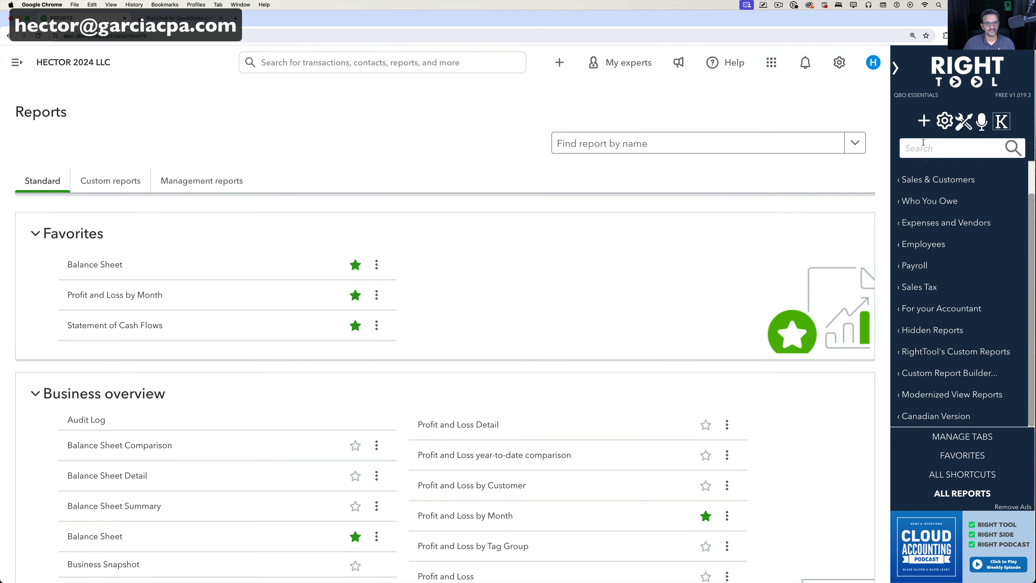
type("class")
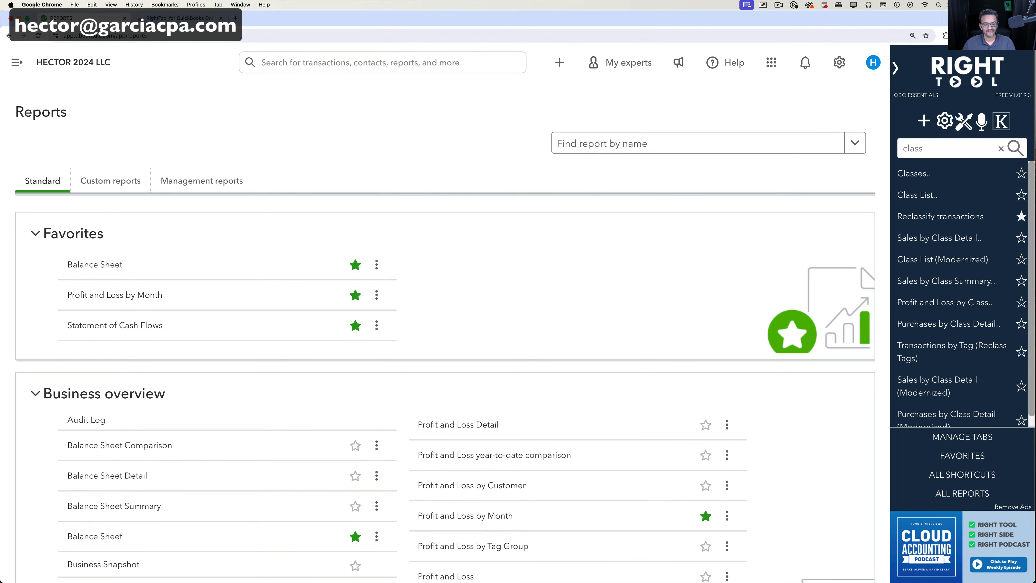
scroll(974, 302, "down", 1)
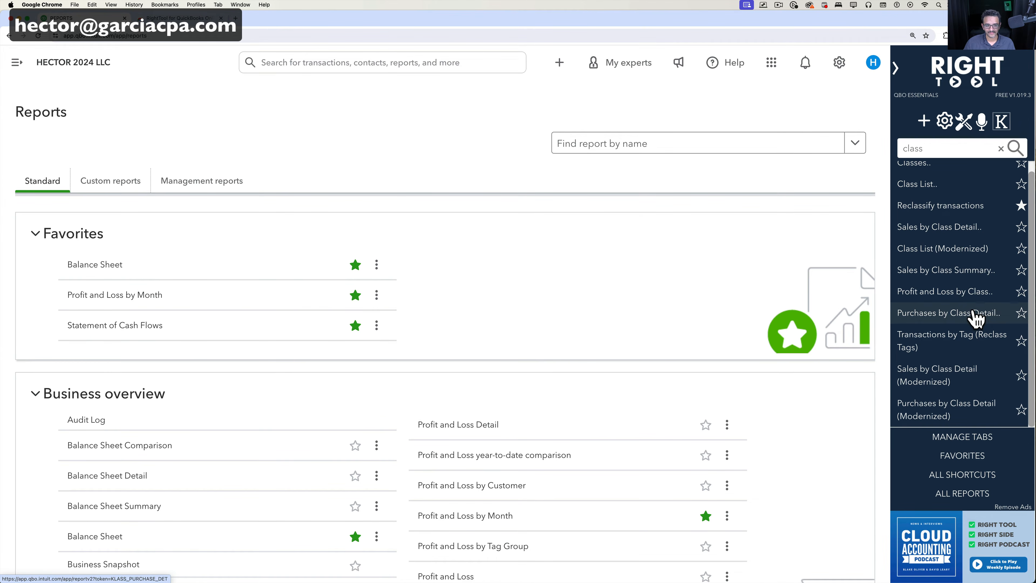
scroll(955, 310, "up", 1)
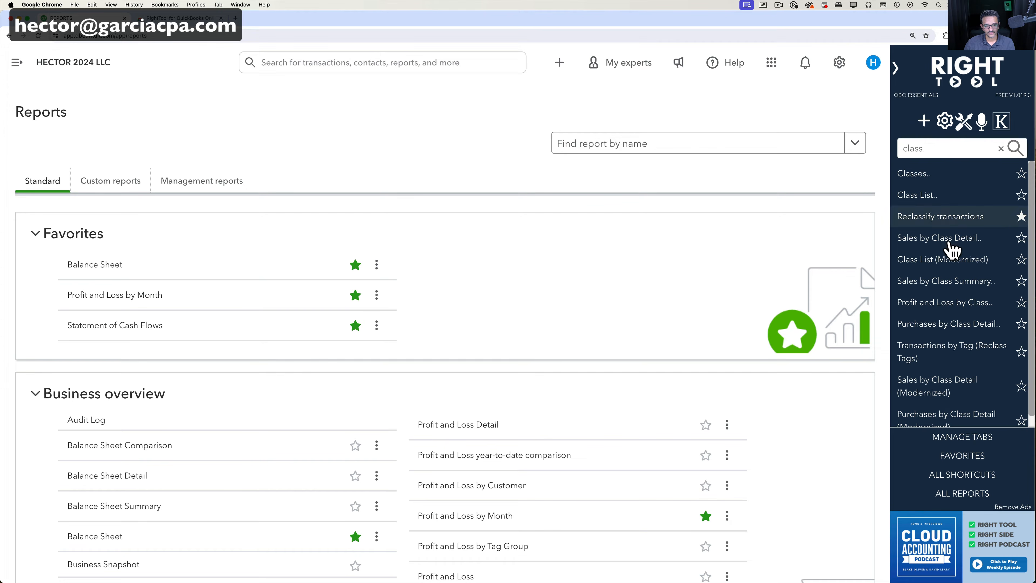
left_click(943, 285)
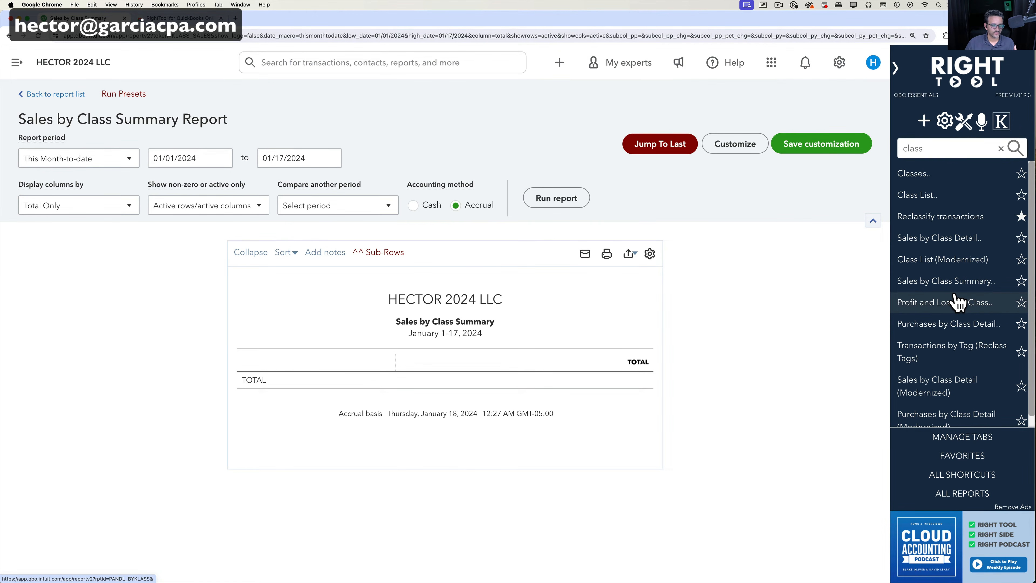
Step: Turn on all Classic Reports features in the RightTool options, and save and refresh all QBO tabs
left_click(967, 124)
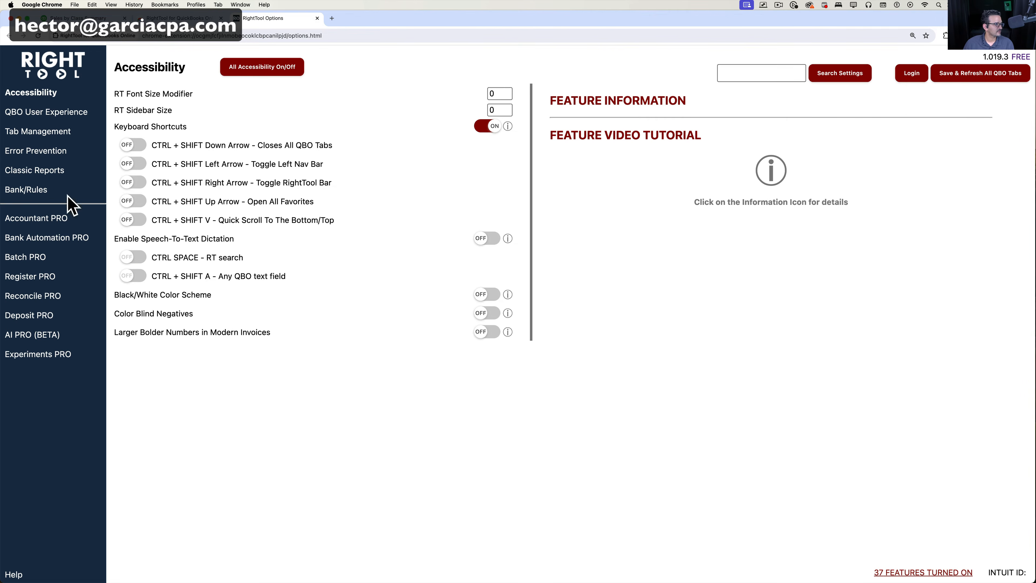
left_click(30, 170)
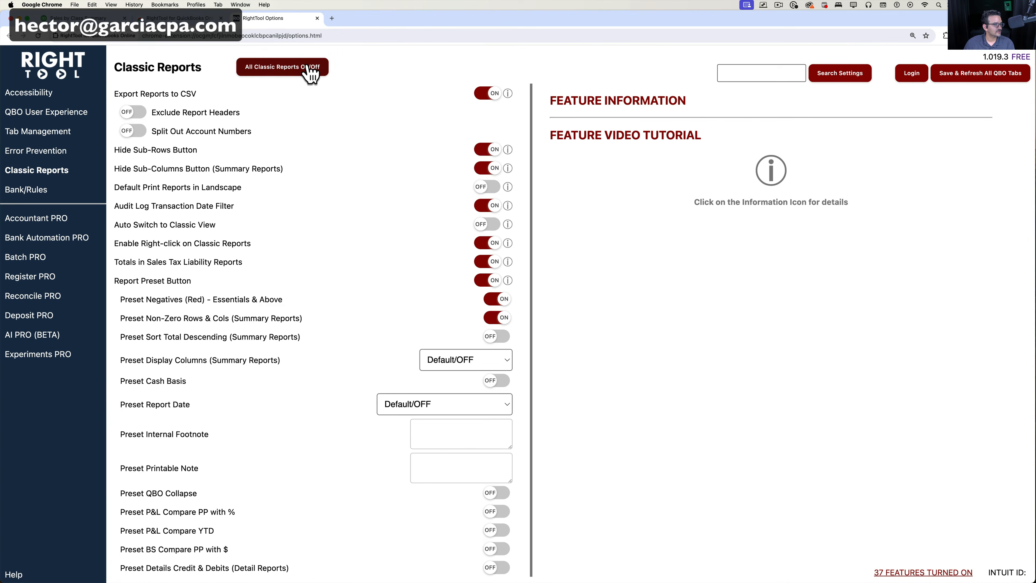
left_click(310, 72)
left_click(305, 72)
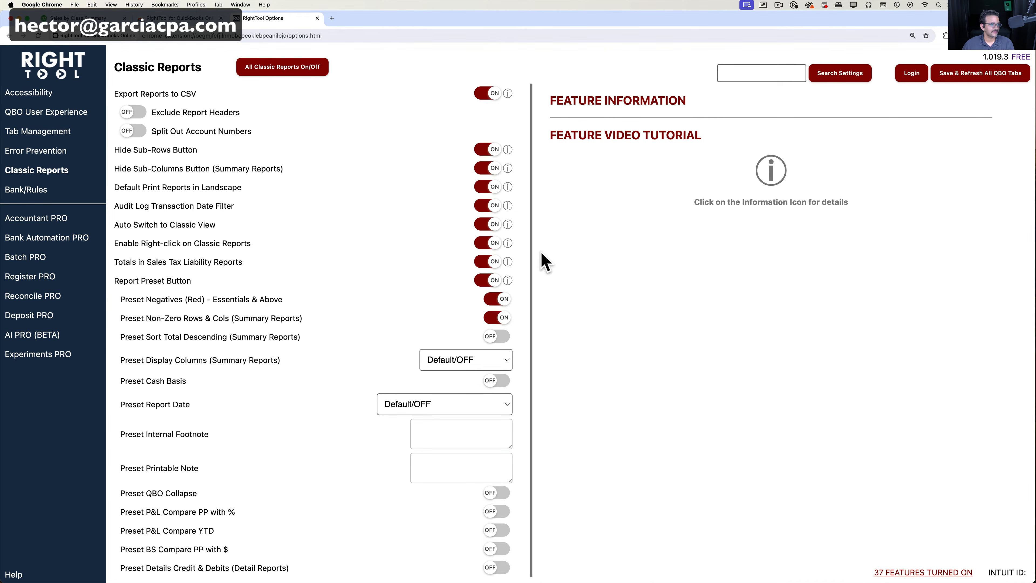
left_click(973, 74)
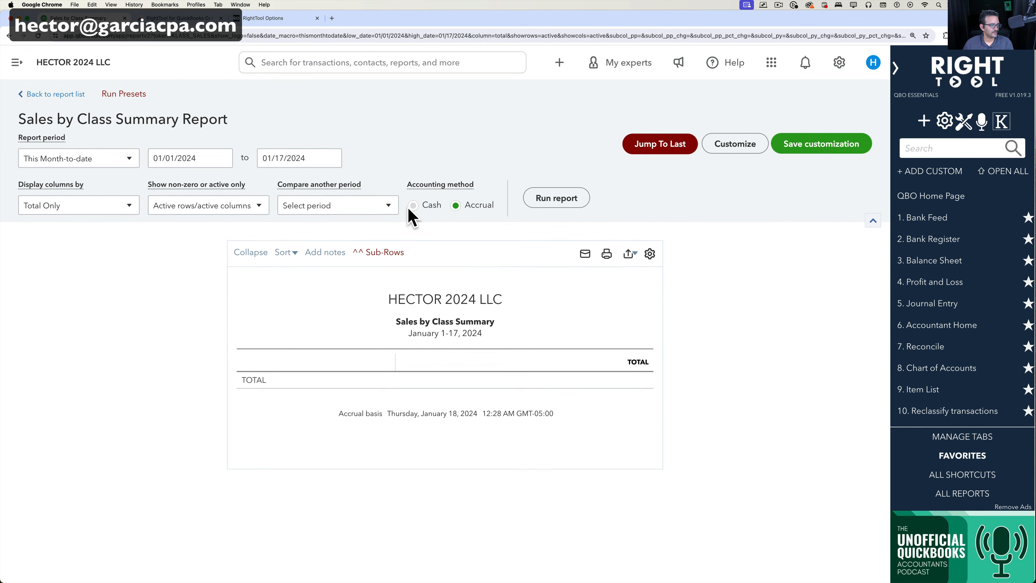
Step: Run the Sales by Class Summary report with the report period set to This Year
left_click(63, 164)
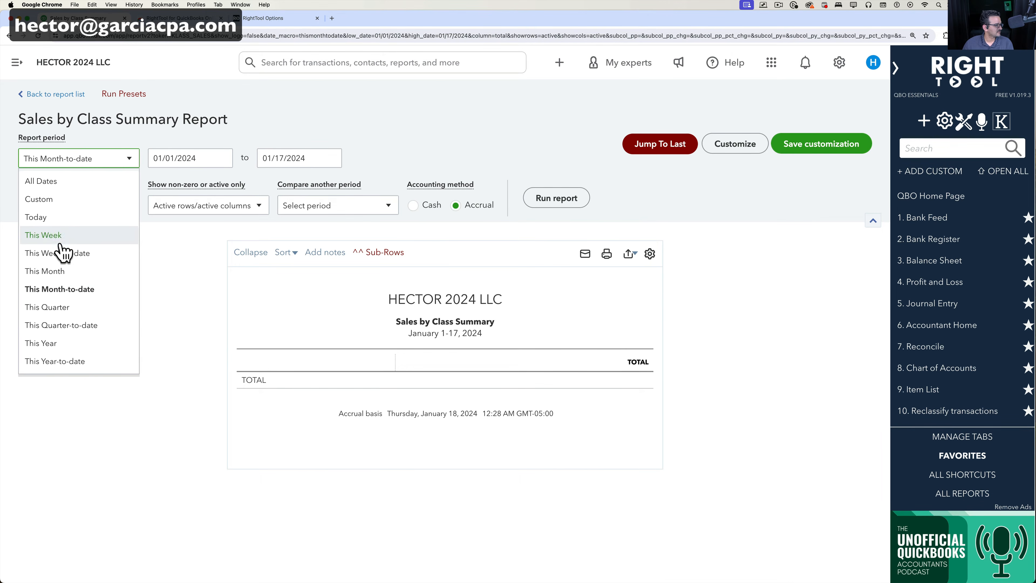
left_click(49, 345)
left_click(533, 206)
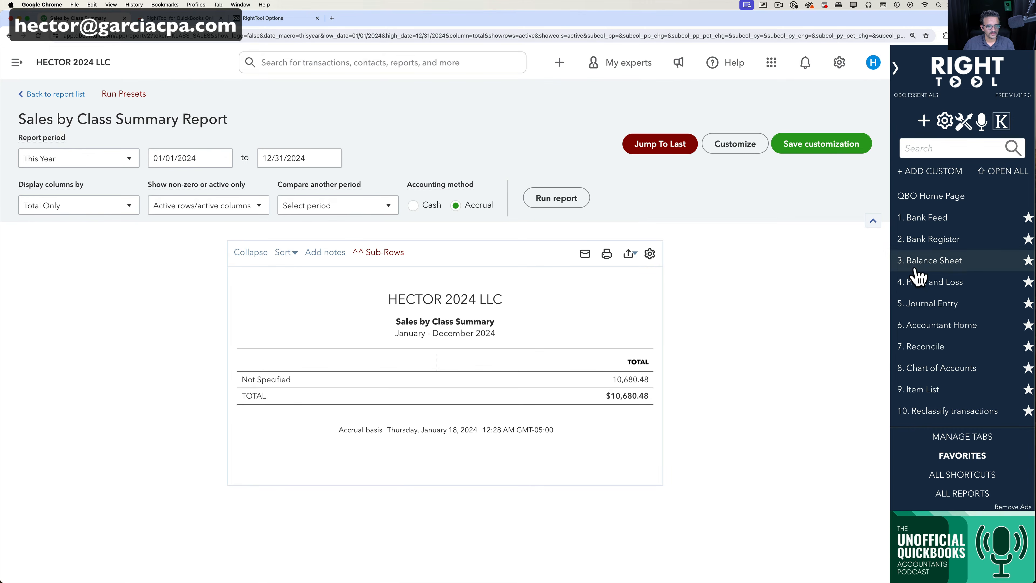
Step: Open the Profit and Loss report, and in the RightTool options turn off all Classic Reports features except the Report Preset Button
left_click(913, 284)
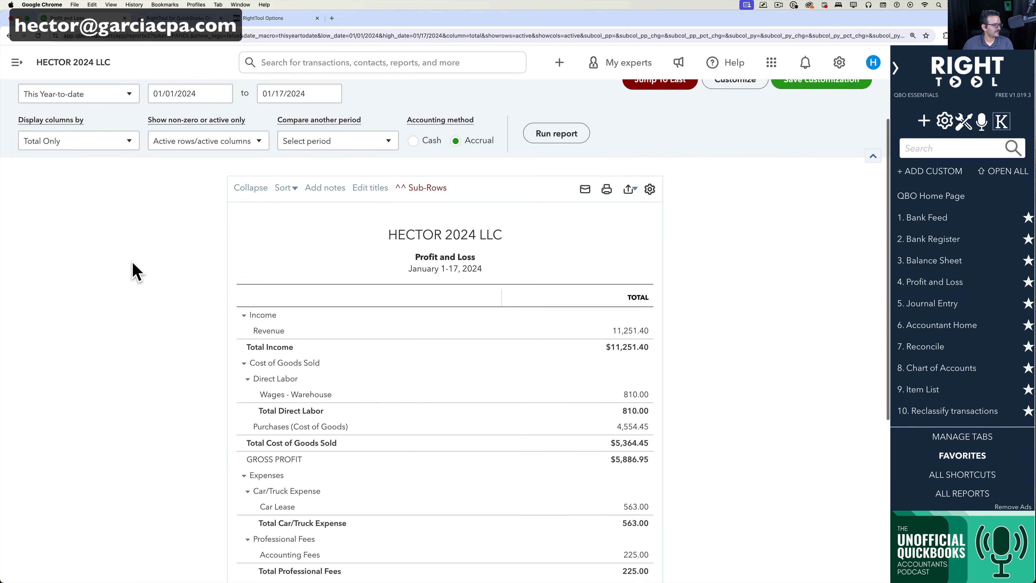
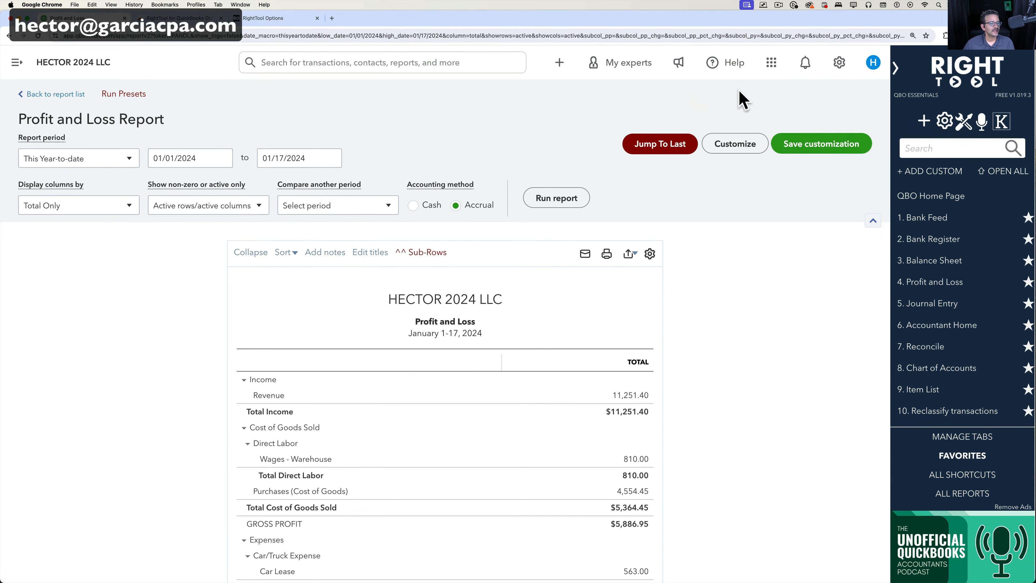
left_click(943, 125)
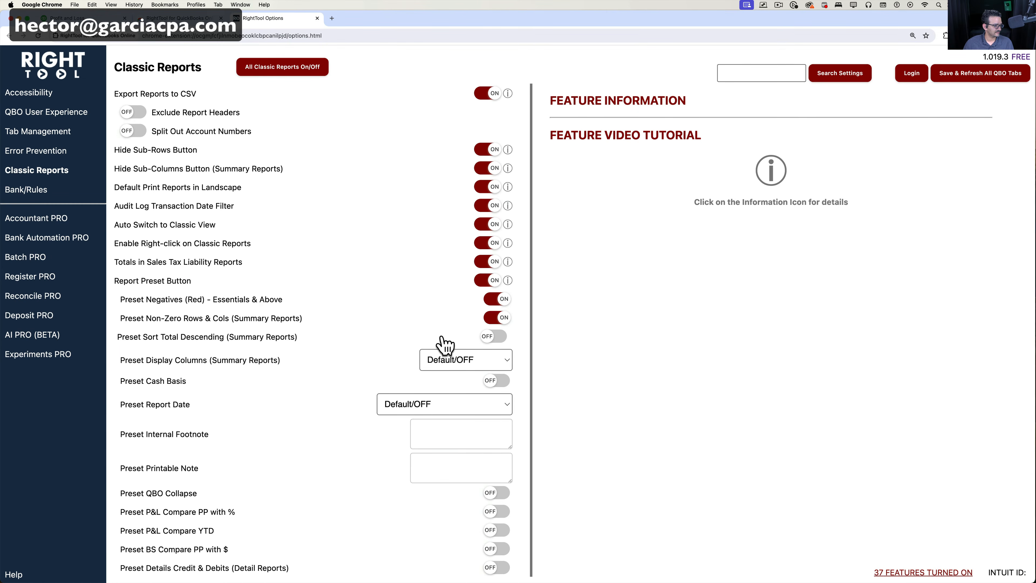
left_click(302, 67)
left_click(485, 281)
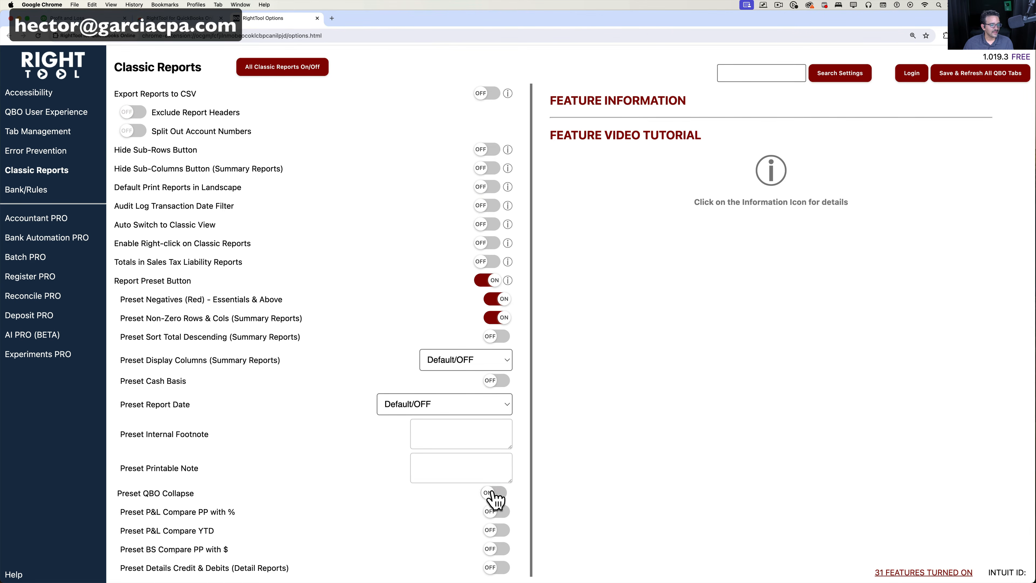
Step: Turn on Preset QBO Collapse, Preset P&L Compare PP with %, Preset P&L Compare YTD and Preset BS Compare PP with $
left_click(496, 511)
left_click(496, 530)
left_click(496, 549)
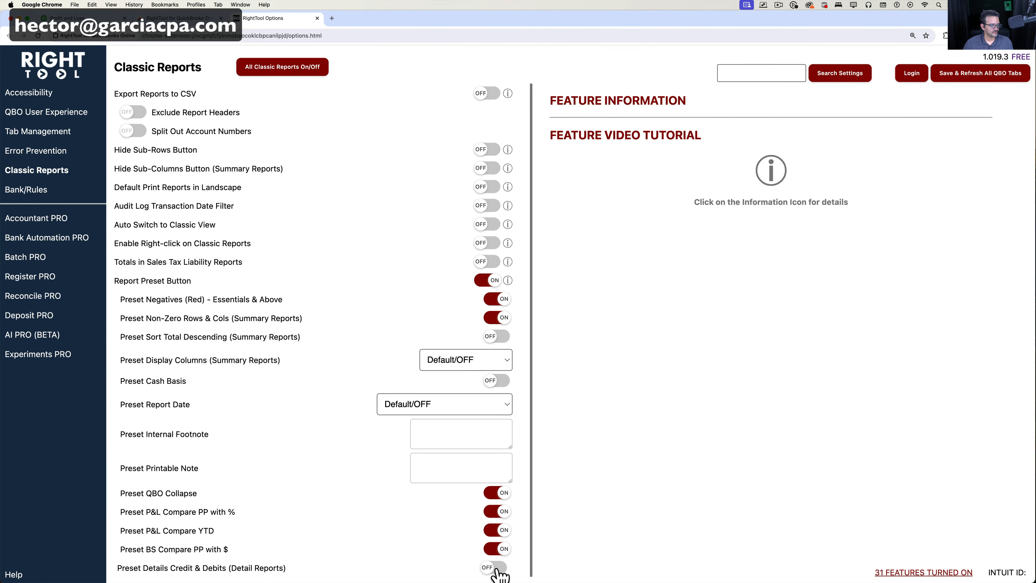
Step: Set the preset report date to Rolling X Months and the preset display columns to Calendar Quarters, with Preset Cash Basis on
left_click(454, 400)
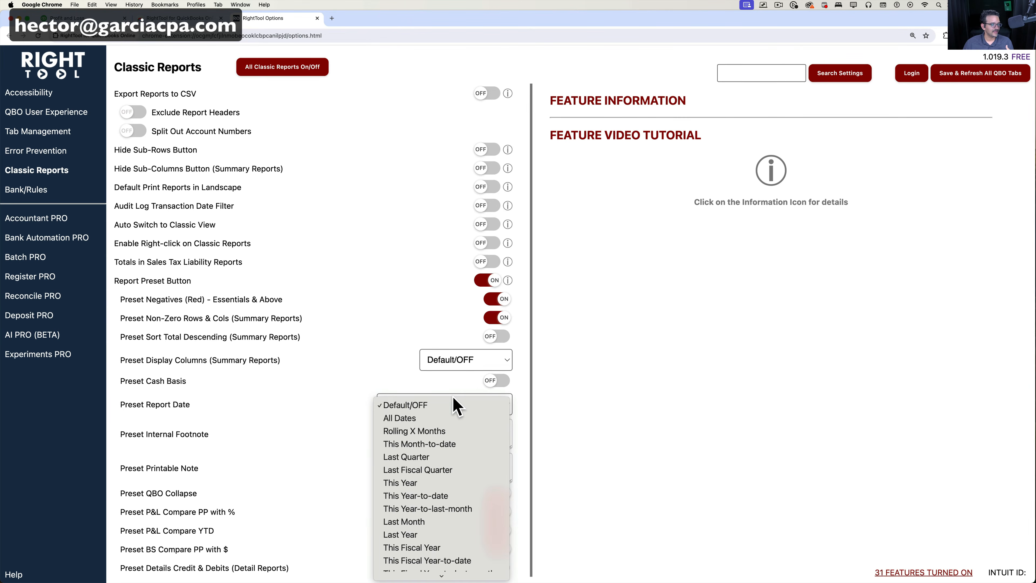
left_click(428, 431)
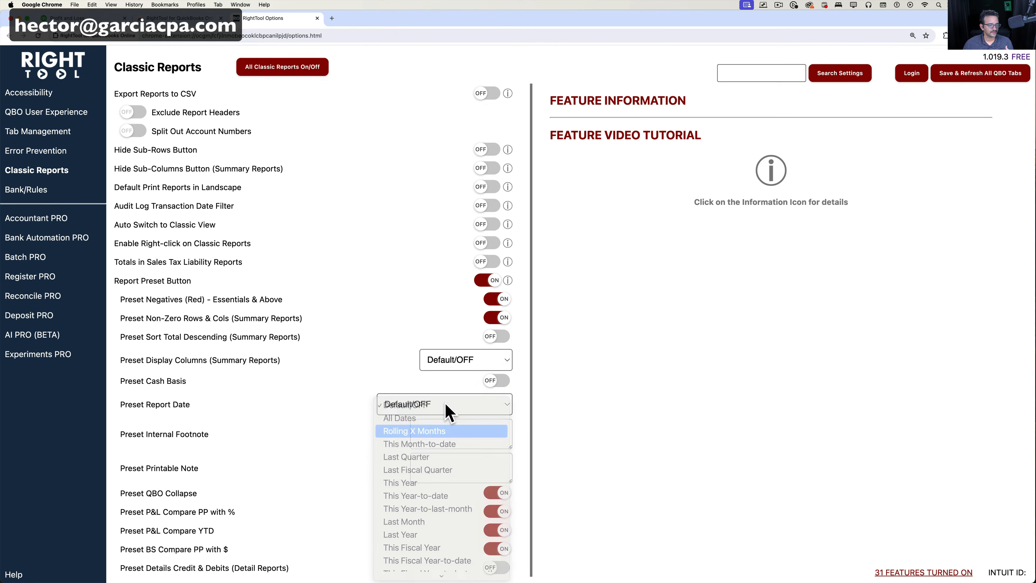
left_click(464, 361)
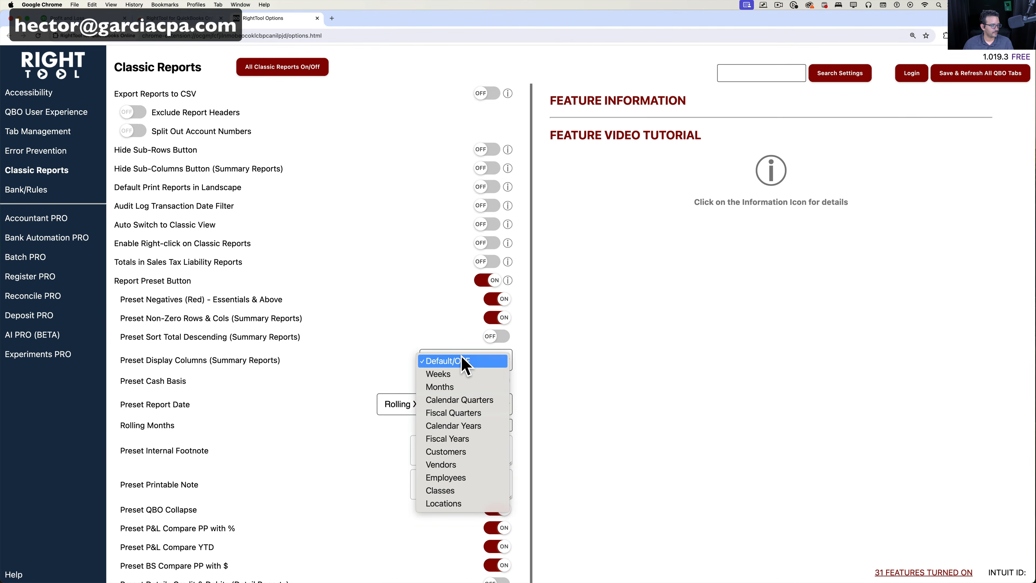
left_click(460, 400)
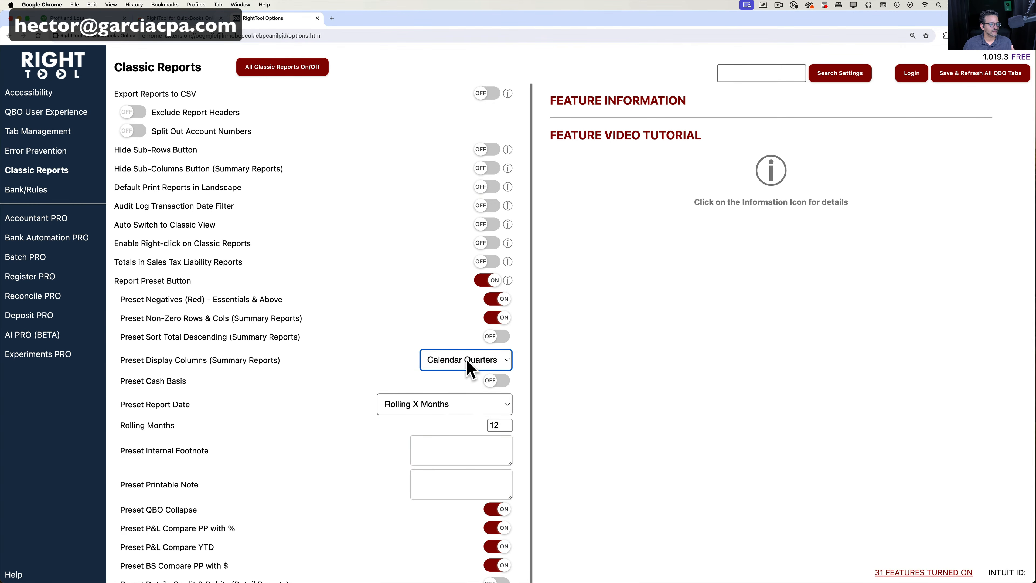
left_click(495, 381)
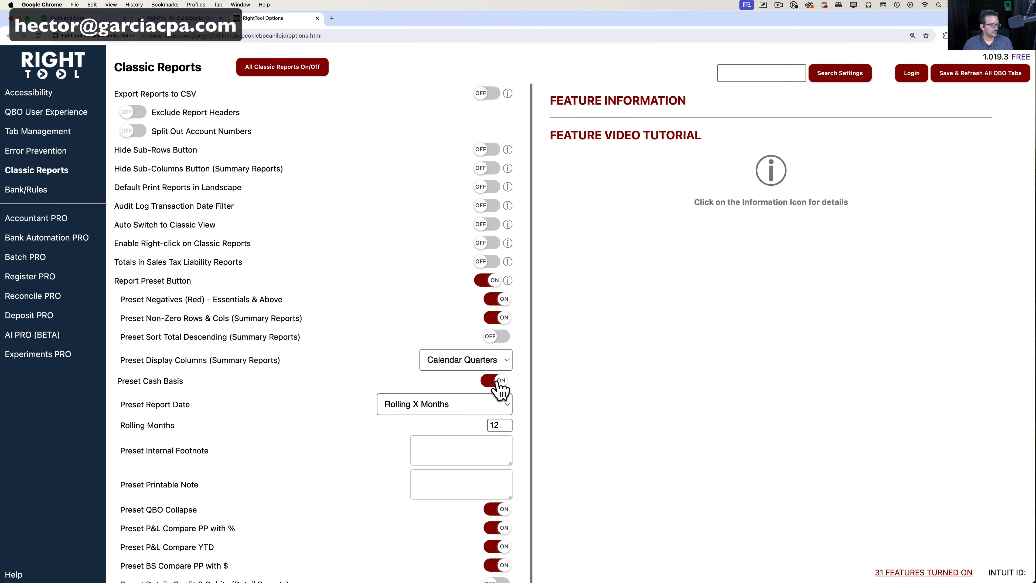
Step: Enter UNAUDITED as the Preset Printable Note, and save the settings and refresh all QBO tabs
left_click(474, 451)
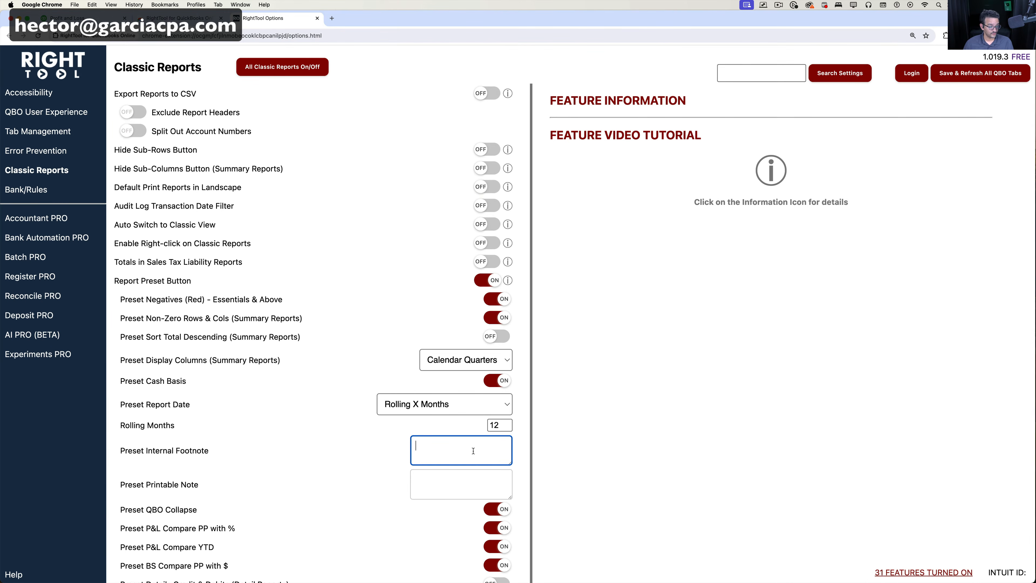
left_click(447, 489)
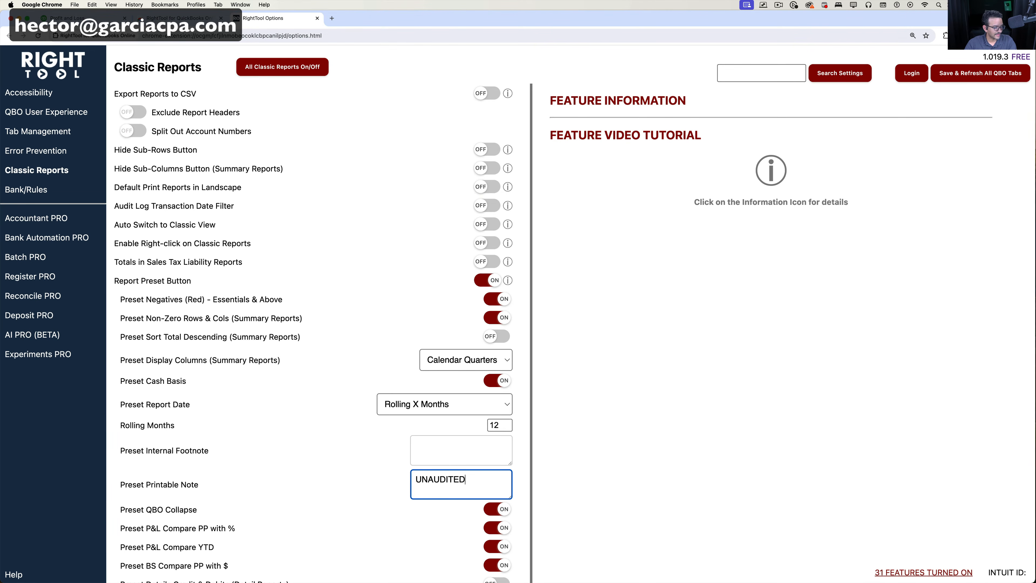
scroll(346, 513, "down", 1)
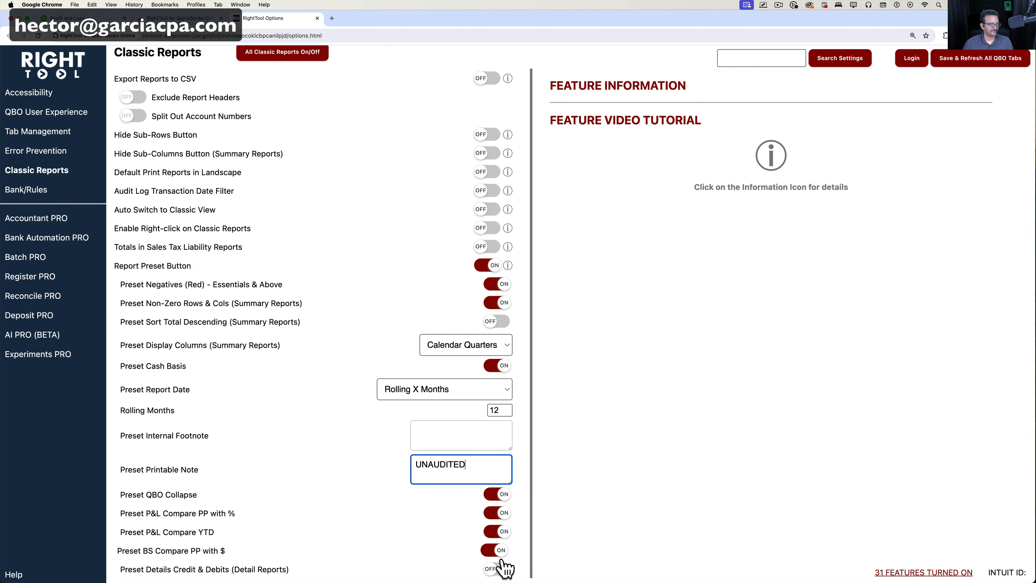
scroll(501, 406, "up", 1)
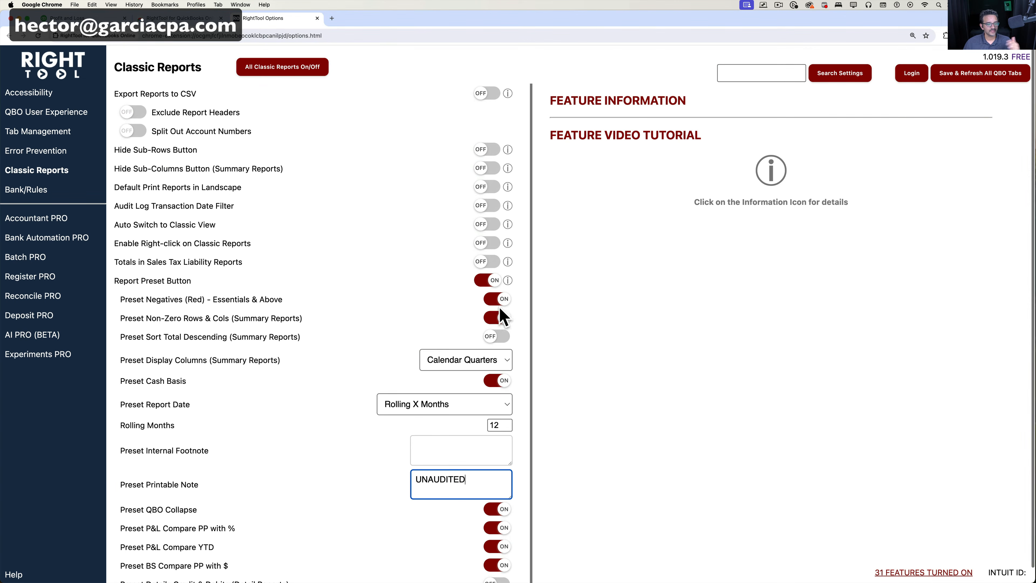
left_click(987, 73)
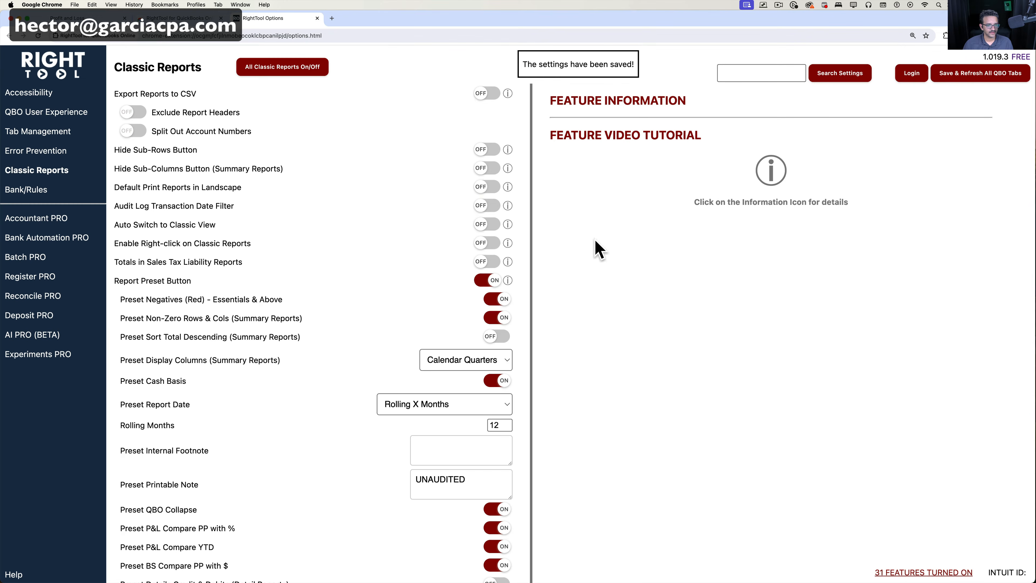
Step: Return to the Profit and Loss report and apply the configured RightTool presets to it
left_click(69, 18)
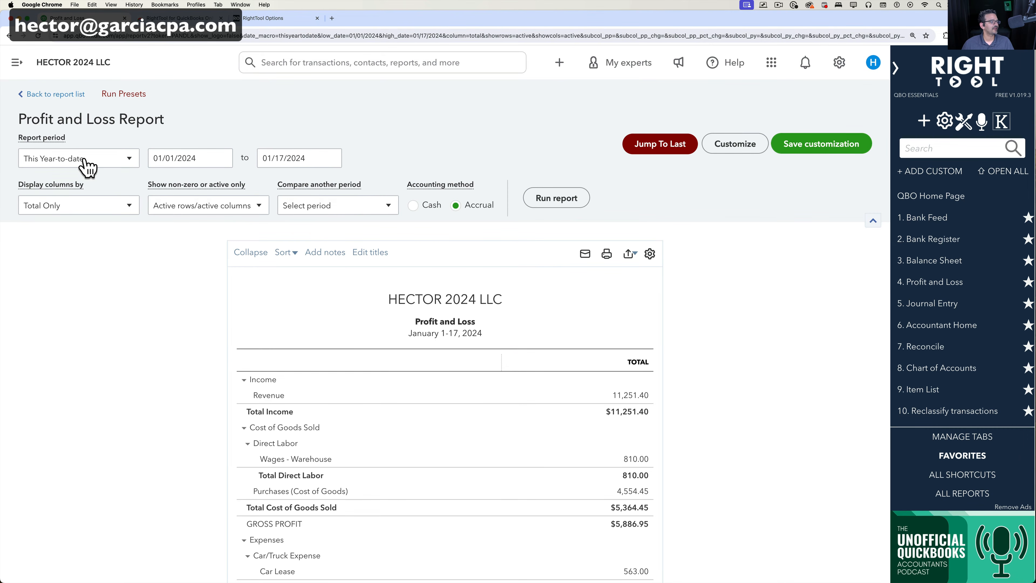
left_click(84, 160)
left_click(84, 161)
left_click(77, 204)
left_click(77, 205)
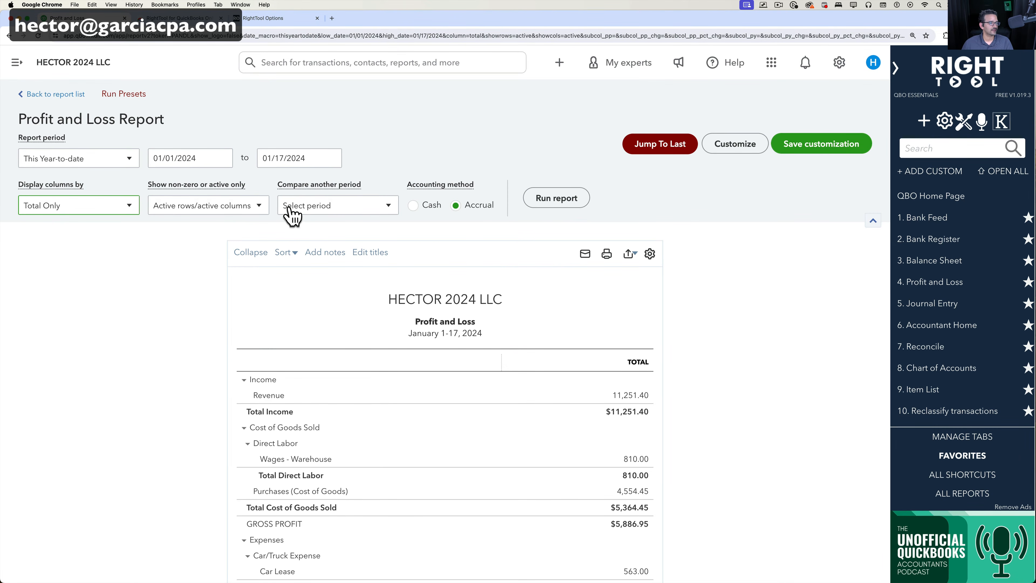
left_click(325, 215)
left_click(325, 216)
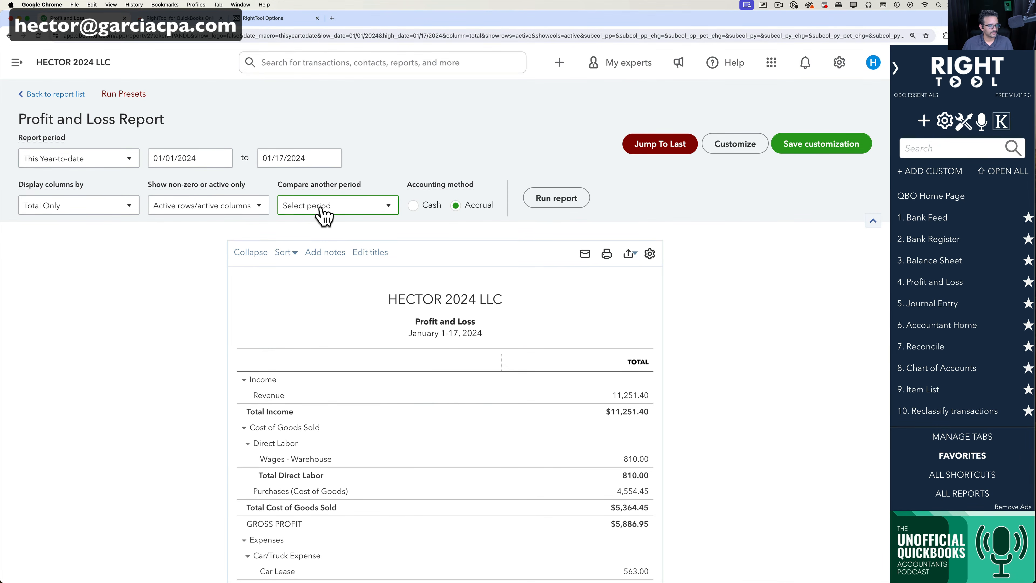
left_click(122, 95)
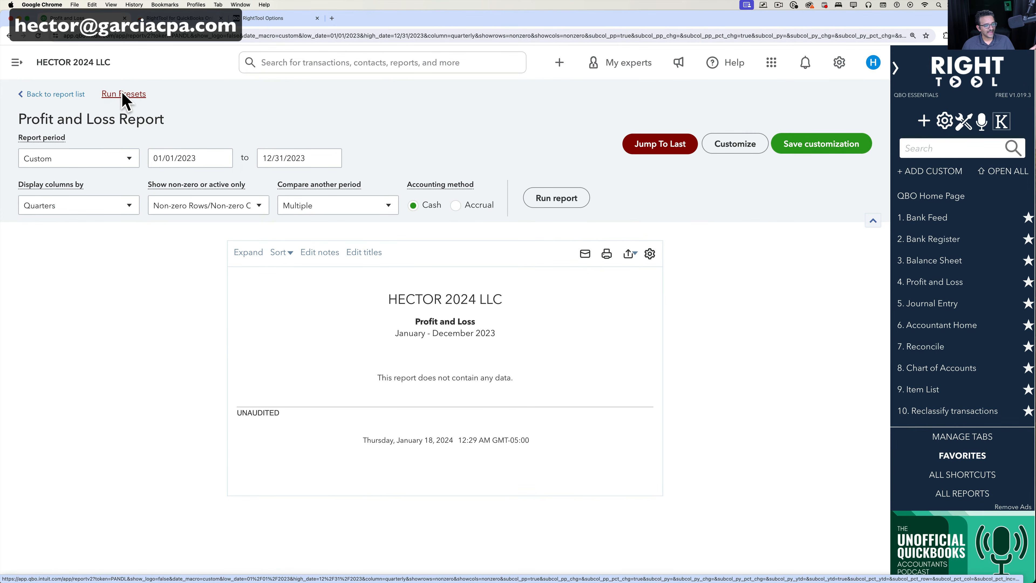
Step: Rerun the Profit and Loss report with the report period set to This Year
left_click(77, 162)
left_click(59, 344)
left_click(546, 199)
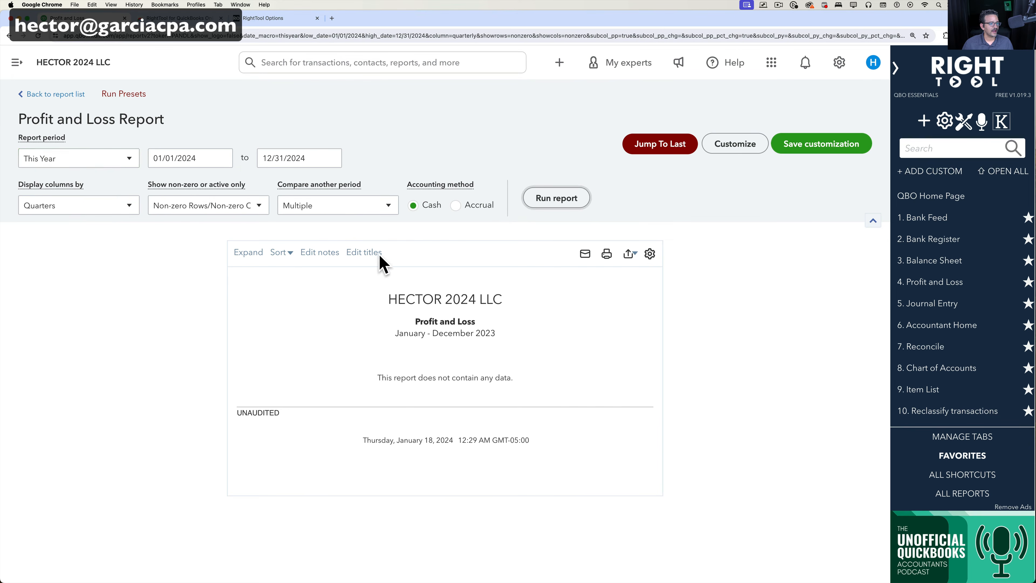
scroll(408, 325, "up", 3)
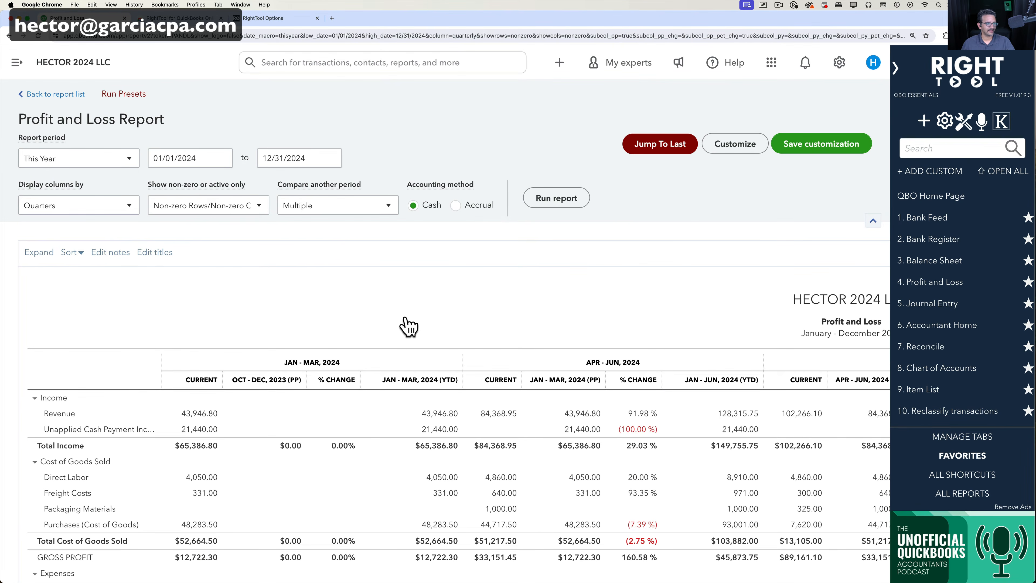
Step: Review the non-zero rows, display columns and comparison period selections that the presets applied to the report
left_click(220, 206)
left_click(90, 215)
left_click(326, 212)
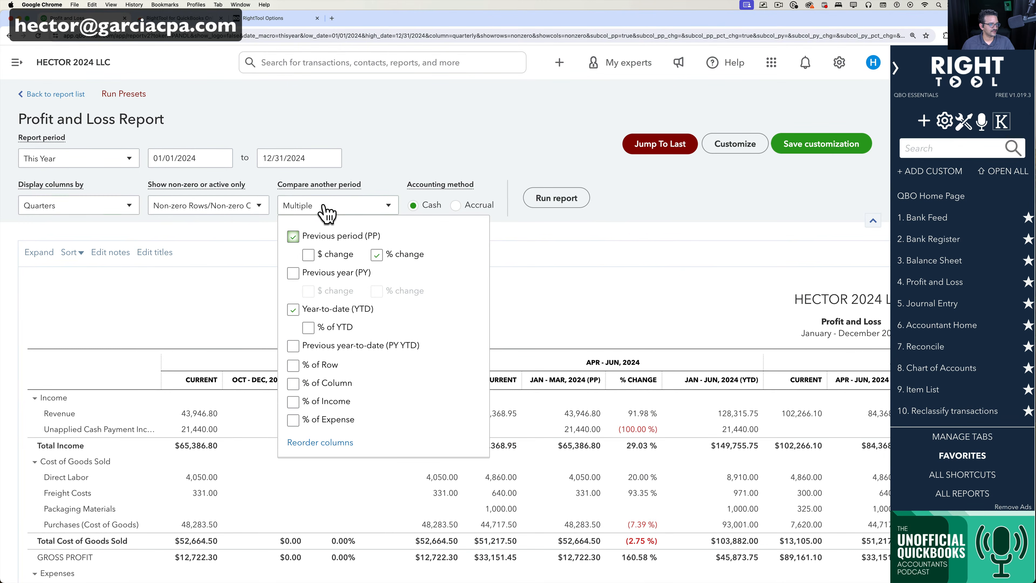
left_click(327, 212)
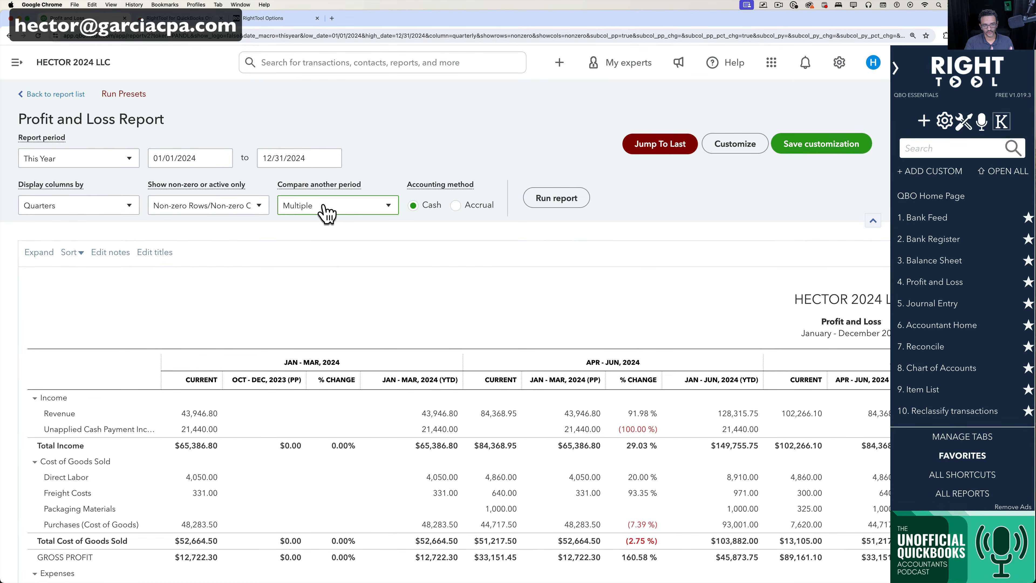
Step: Drill into the January-March 2024 year-to-date amount for Postage and Delivery
scroll(434, 437, "down", 10)
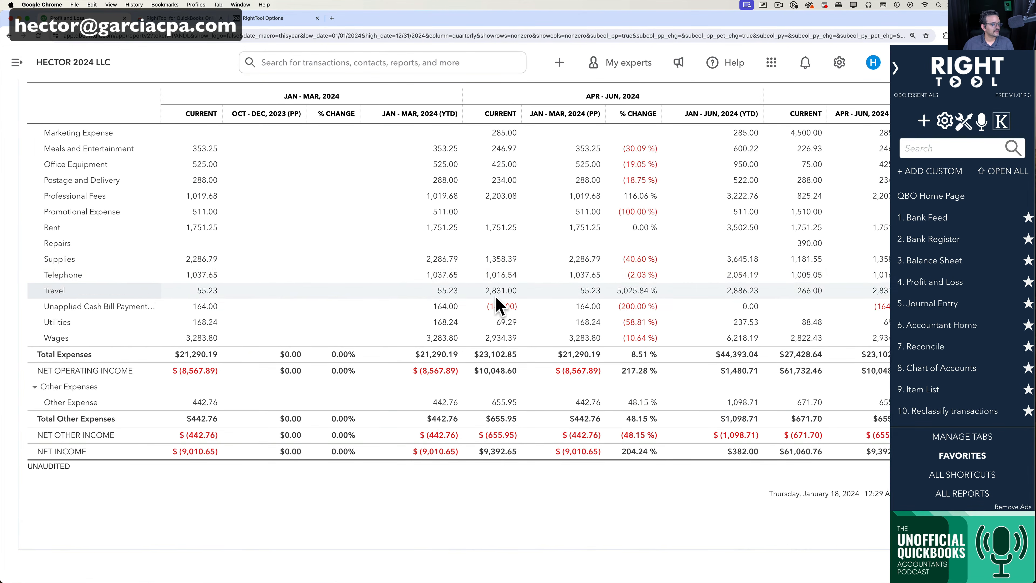
scroll(345, 247, "up", 3)
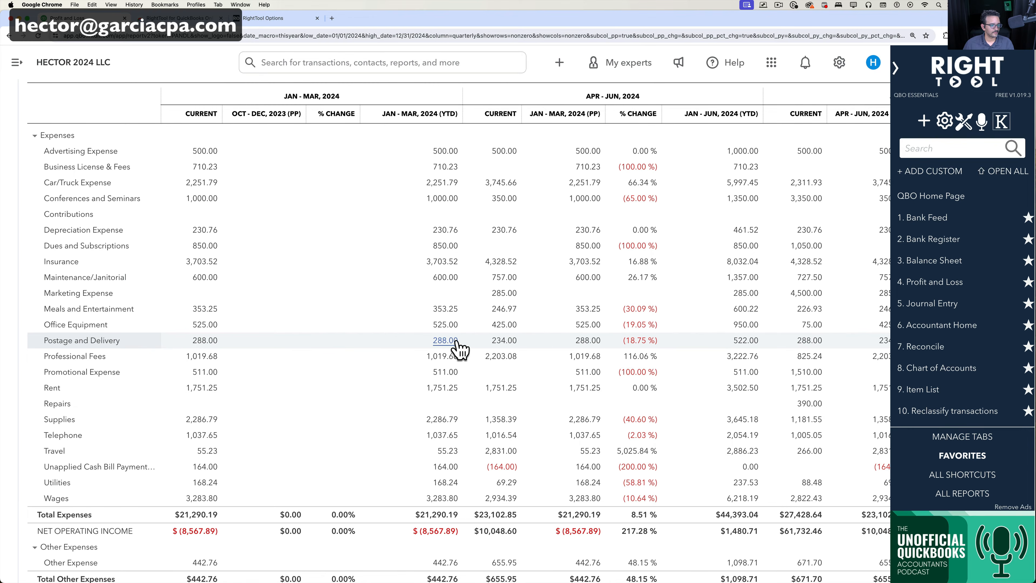
left_click(444, 340)
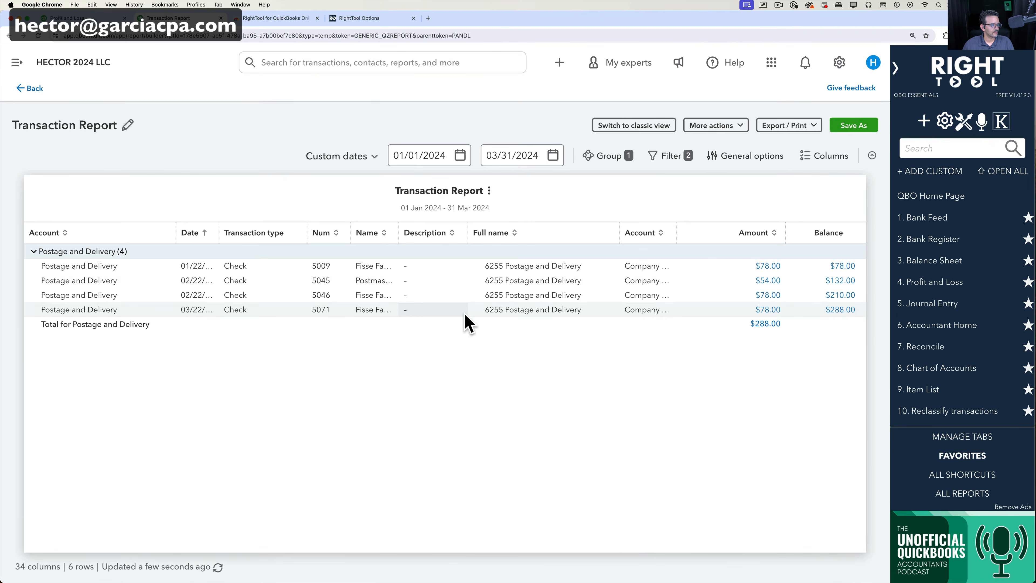
Step: Switch between the Profit and Loss report and the Postage and Delivery Transaction Report to compare the two open tabs
left_click(98, 18)
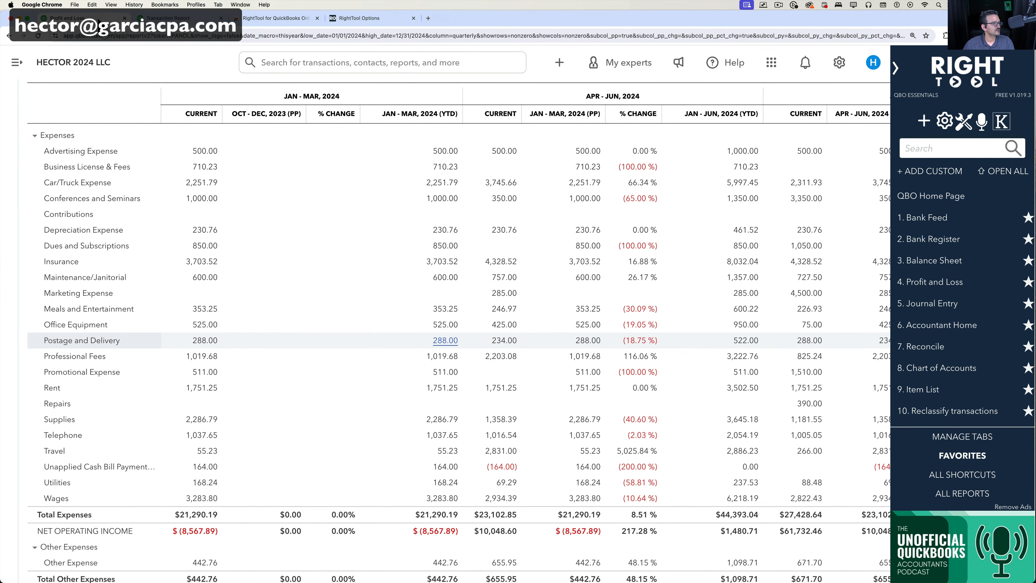
left_click(152, 20)
left_click(129, 23)
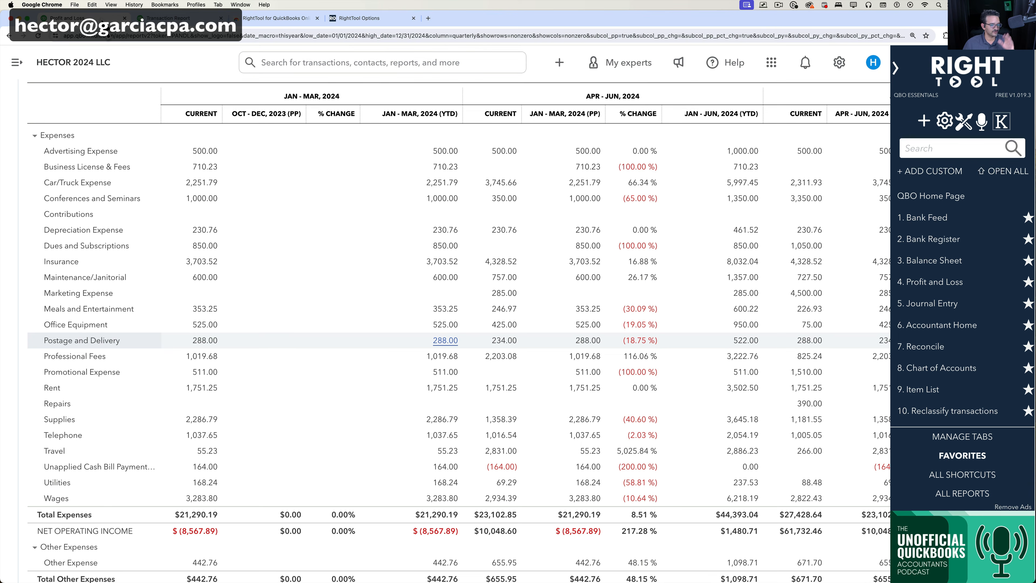
scroll(181, 240, "up", 2)
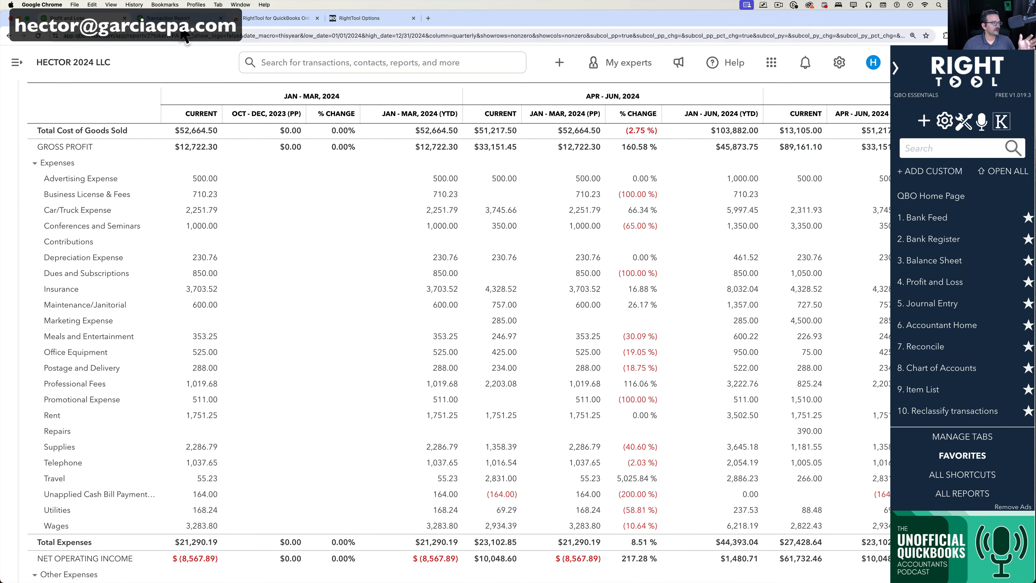
left_click(180, 19)
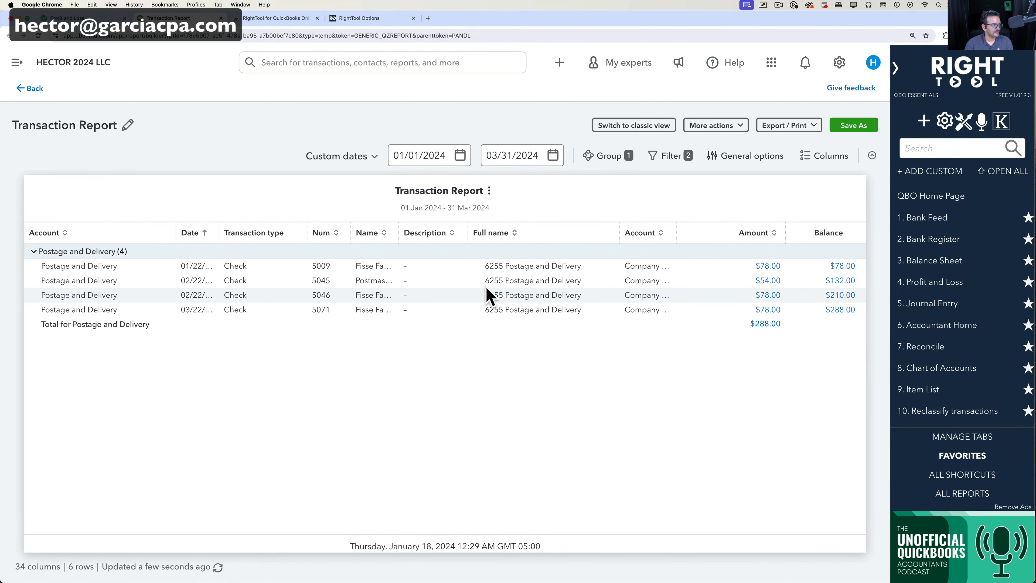
key("ctrl+shift+Tab")
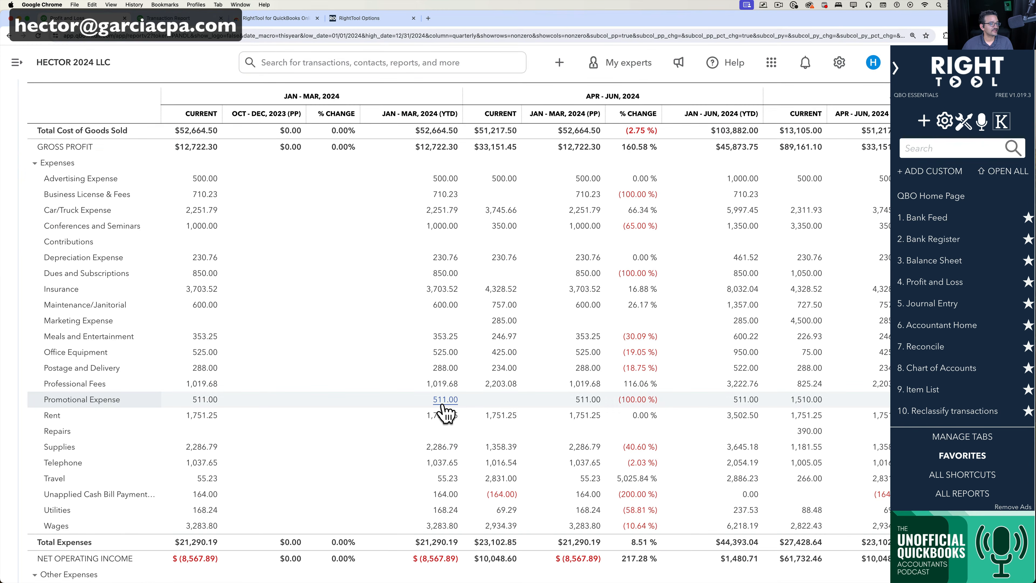
Step: Use RightTool's Jump To Last on the Profit and Loss report and return to the report's beginning
scroll(489, 455, "up", 10)
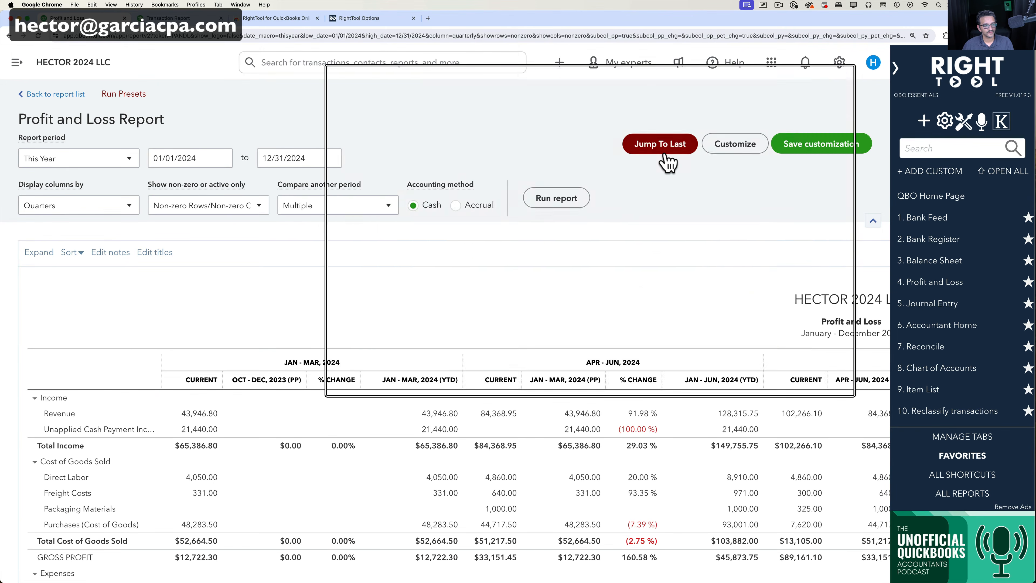
left_click(677, 157)
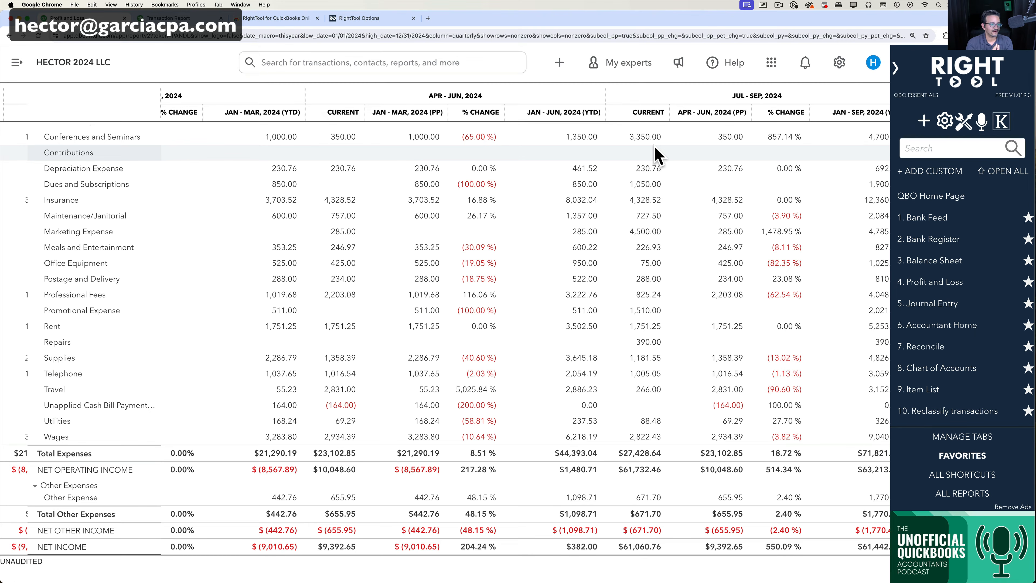
scroll(676, 354, "up", 10)
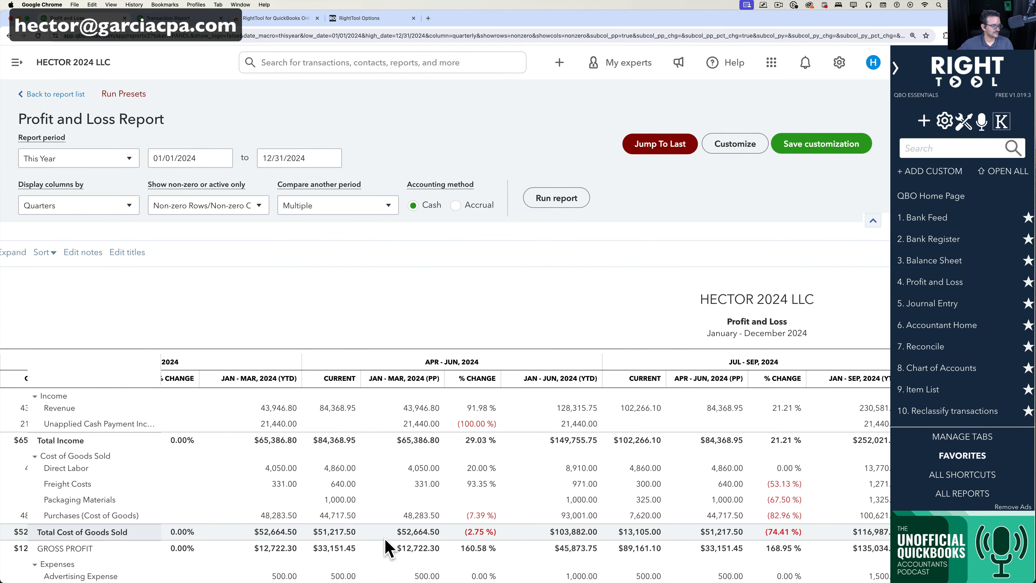
scroll(387, 547, "left", 5)
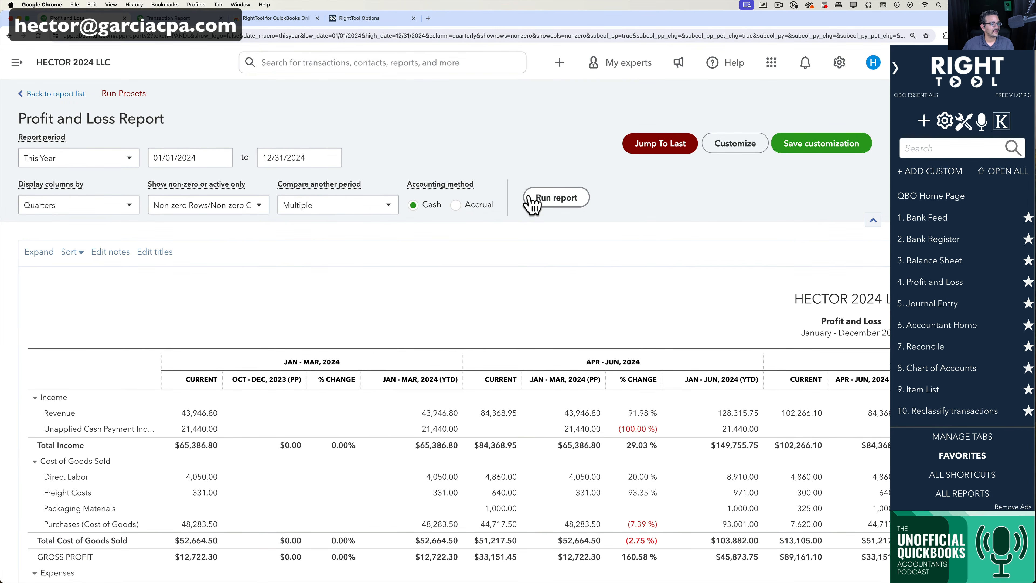
Step: In RightTool's Classic Reports settings, turn off Report Preset Button and turn on Export Reports to CSV with Exclude Report Headers
scroll(448, 319, "down", 10)
scroll(481, 312, "up", 10)
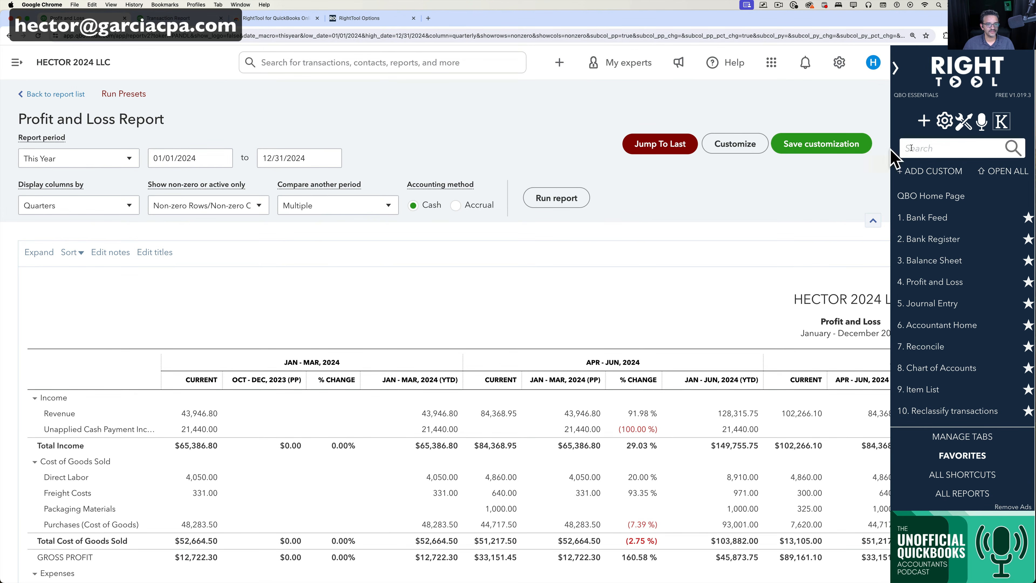
left_click(967, 122)
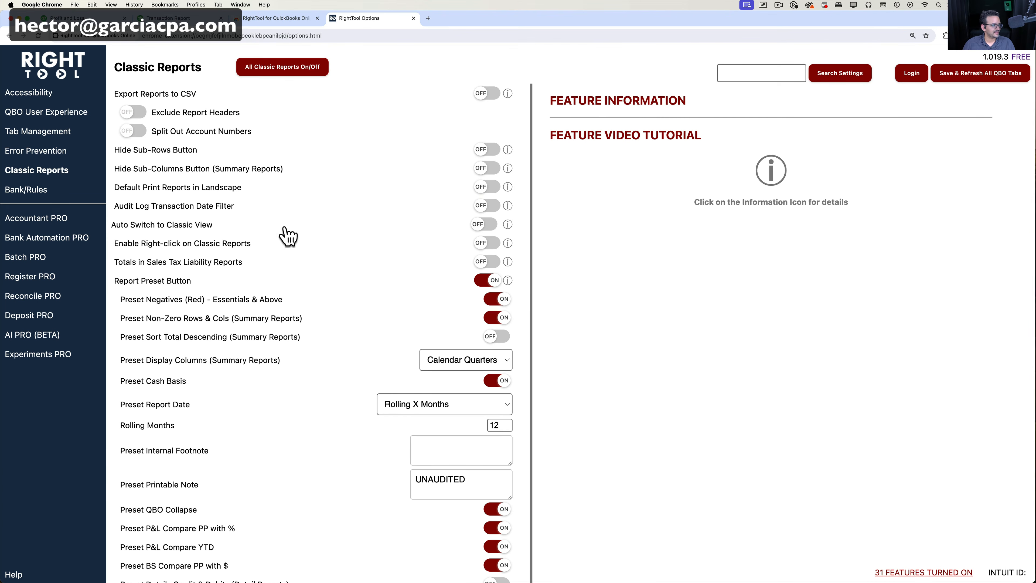
left_click(492, 281)
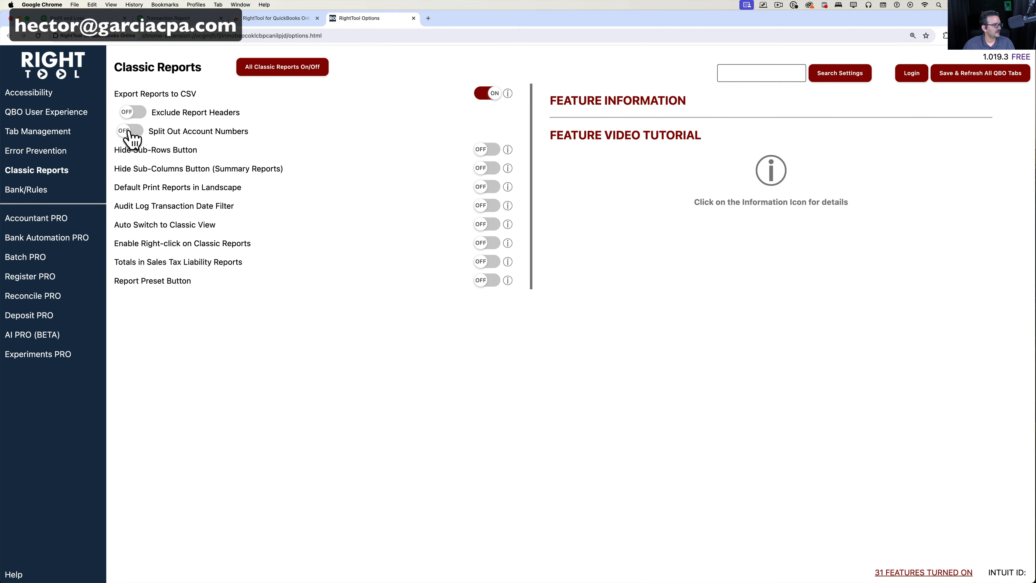
left_click(132, 112)
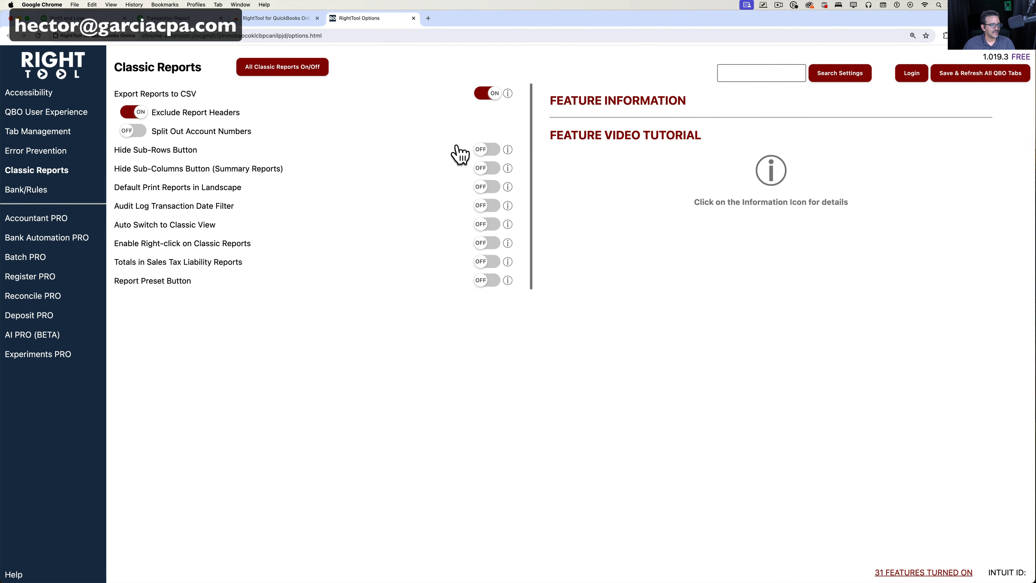
Step: Enable Hide Sub-Rows, Hide Sub-Columns, landscape printing, Auto Switch to Classic View and right-click on Classic Reports, and save and refresh all QBO tabs
left_click(481, 151)
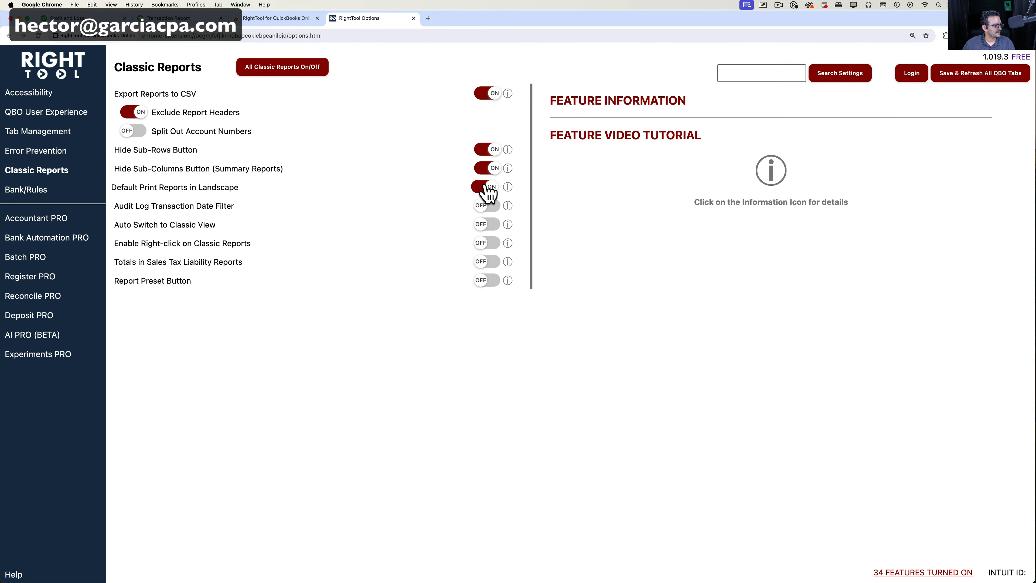
left_click(486, 224)
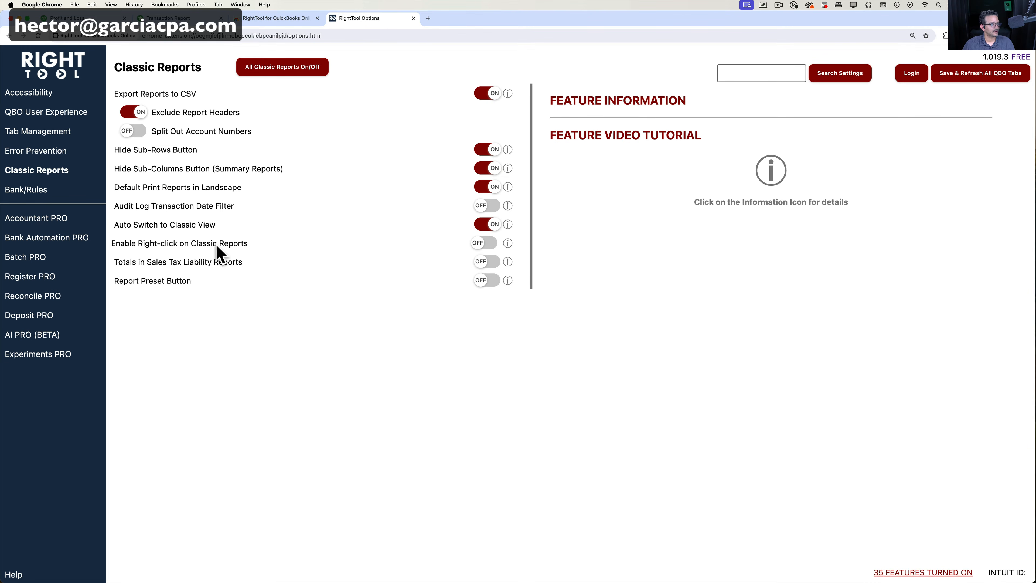
left_click(485, 244)
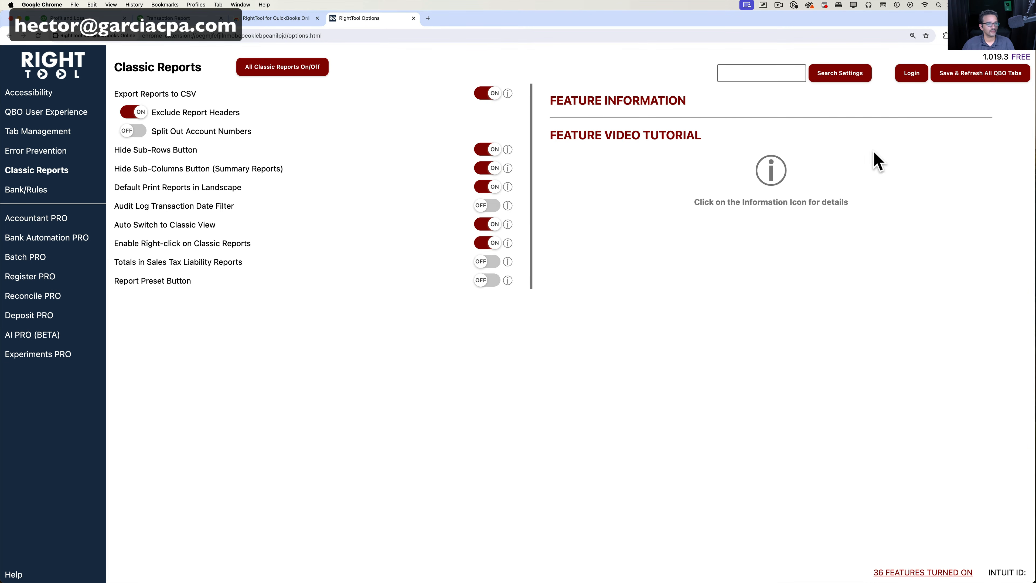
left_click(978, 77)
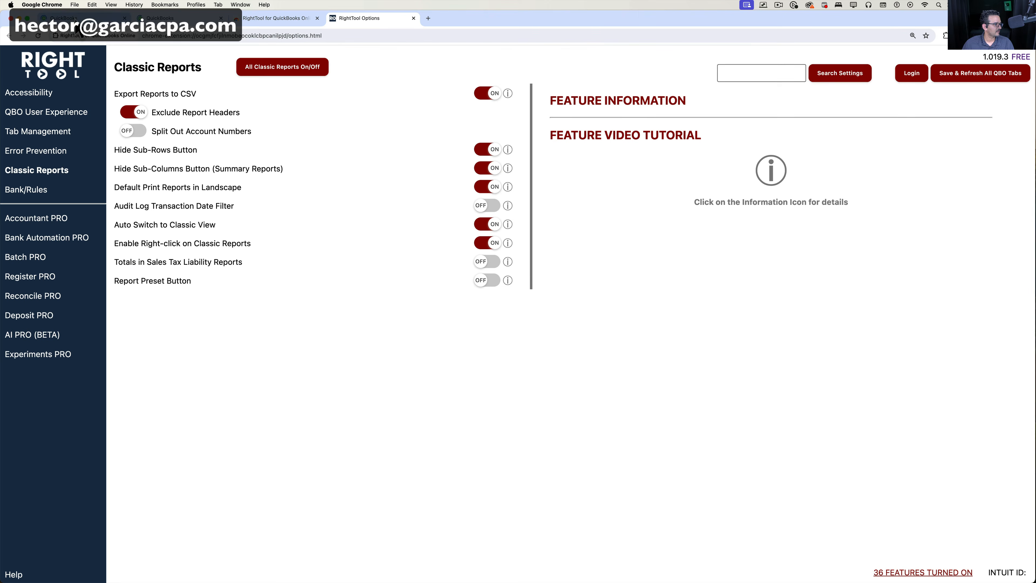
Step: Return to the Profit and Loss report and collapse its account detail with RightTool's Sub-Rows option
left_click(76, 21)
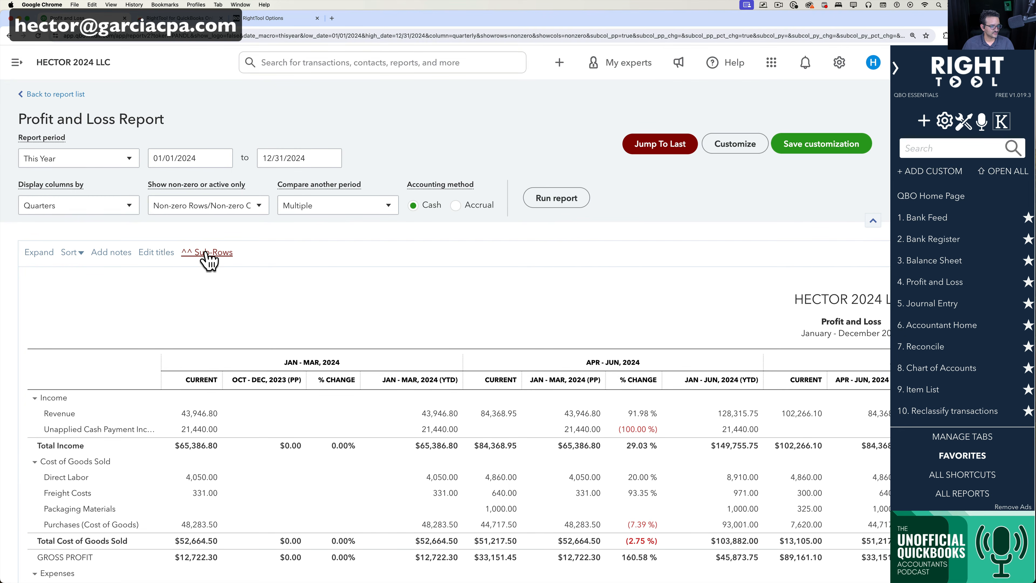
scroll(150, 421, "down", 15)
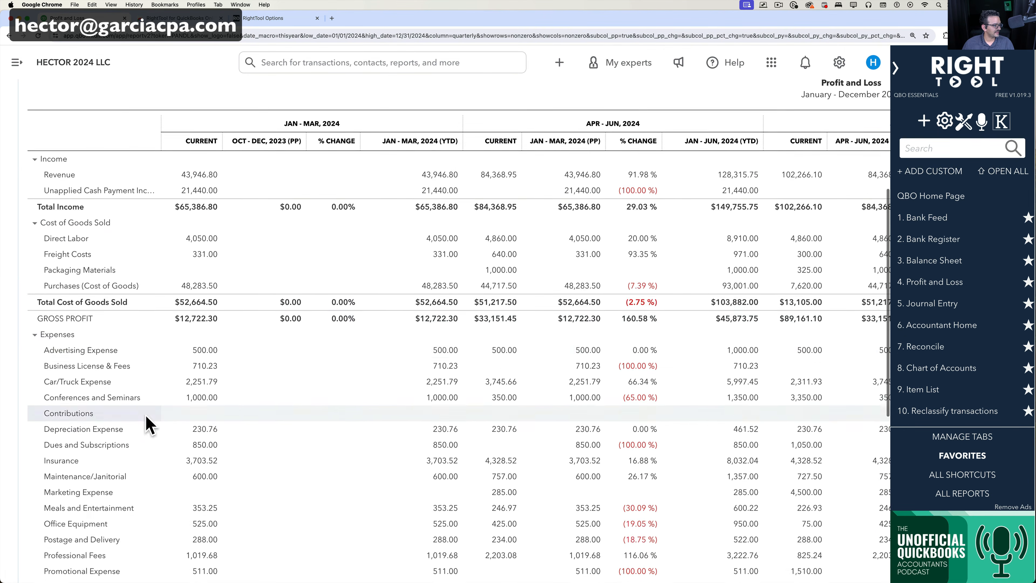
scroll(108, 282, "up", 15)
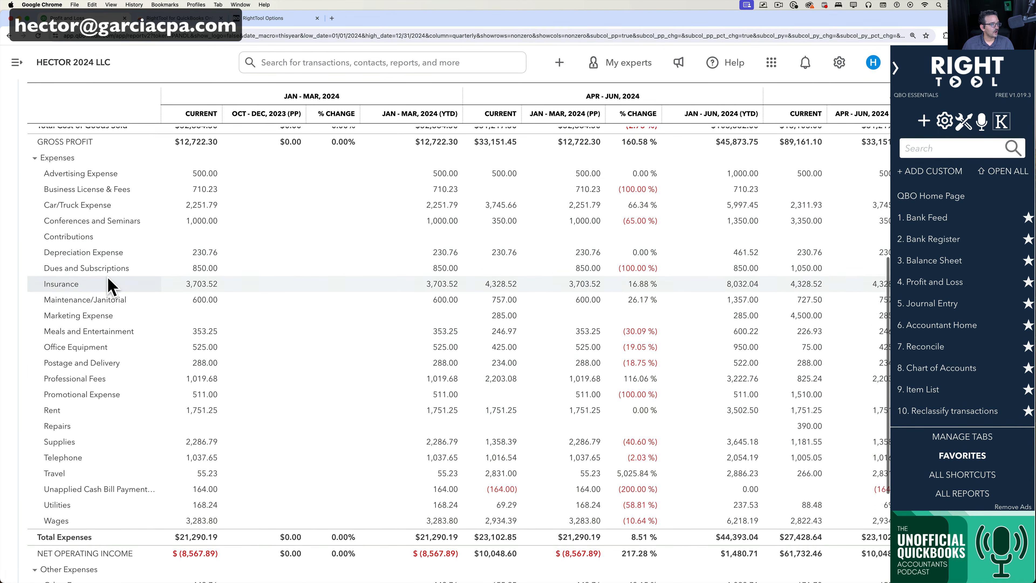
left_click(216, 238)
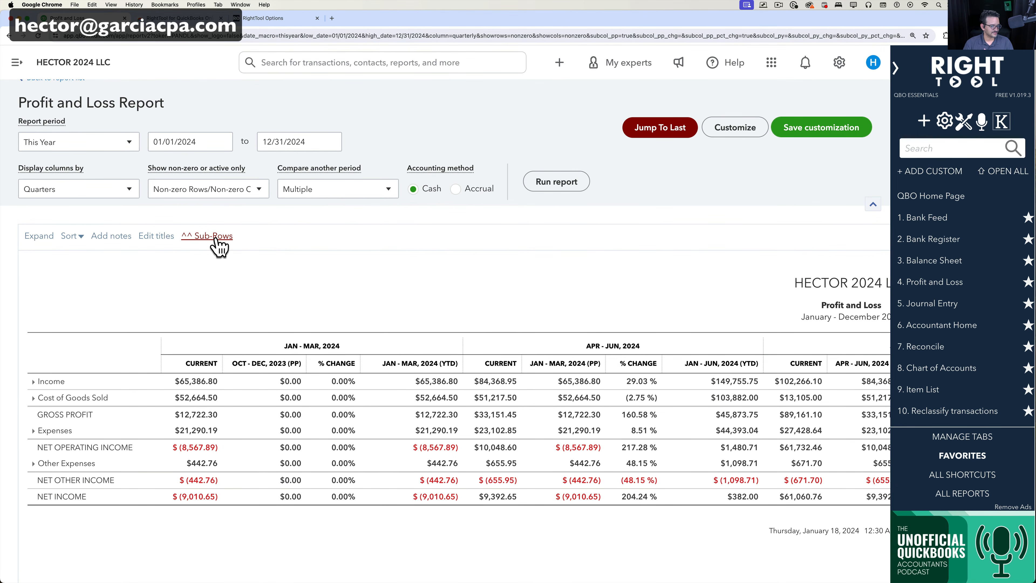
Step: Expand and re-collapse the Cost of Goods Sold and Income sections individually, and try the Sub-Rows option twice more on the collapsed report
left_click(33, 398)
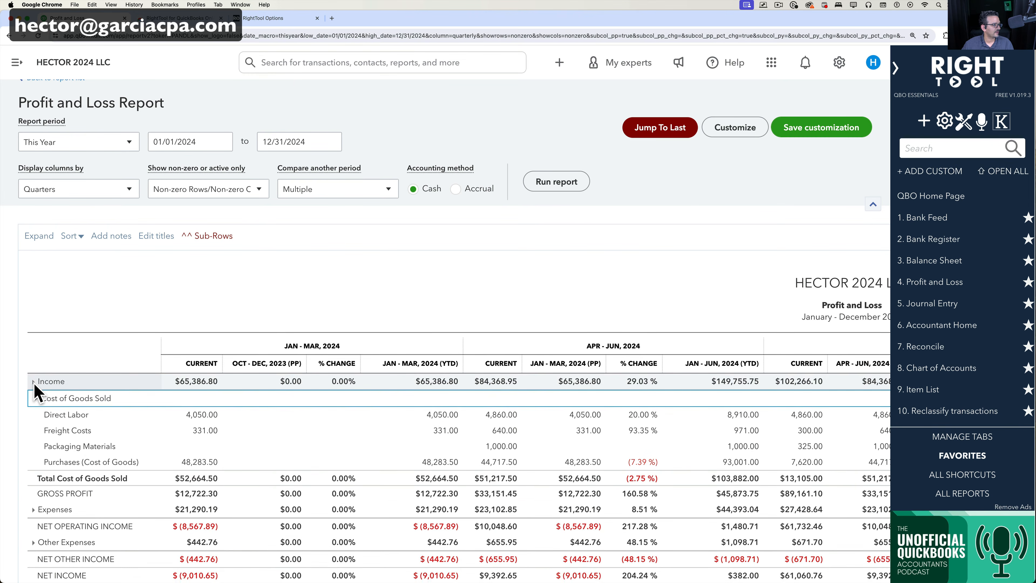
left_click(33, 382)
left_click(33, 381)
left_click(34, 398)
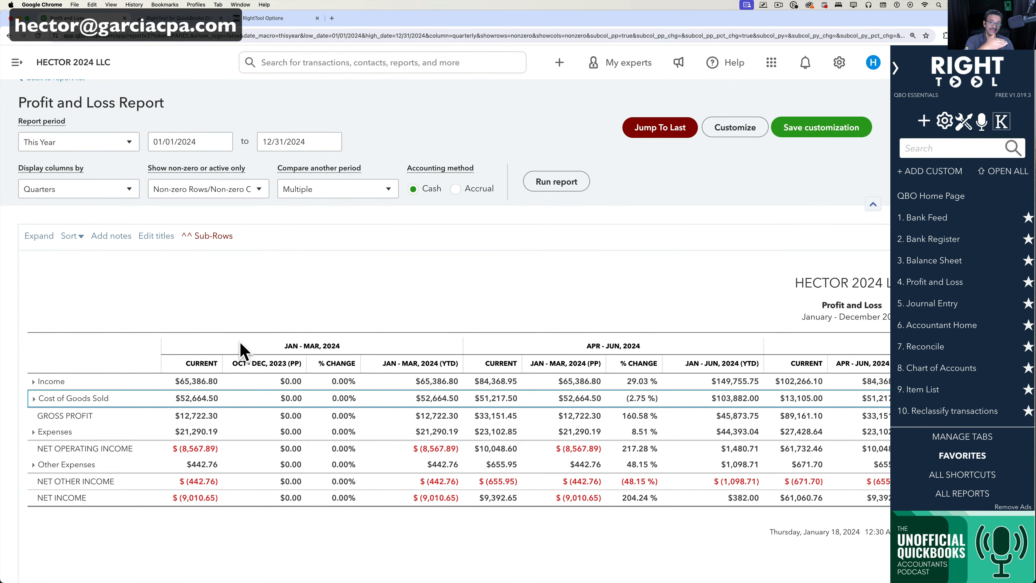
left_click(210, 236)
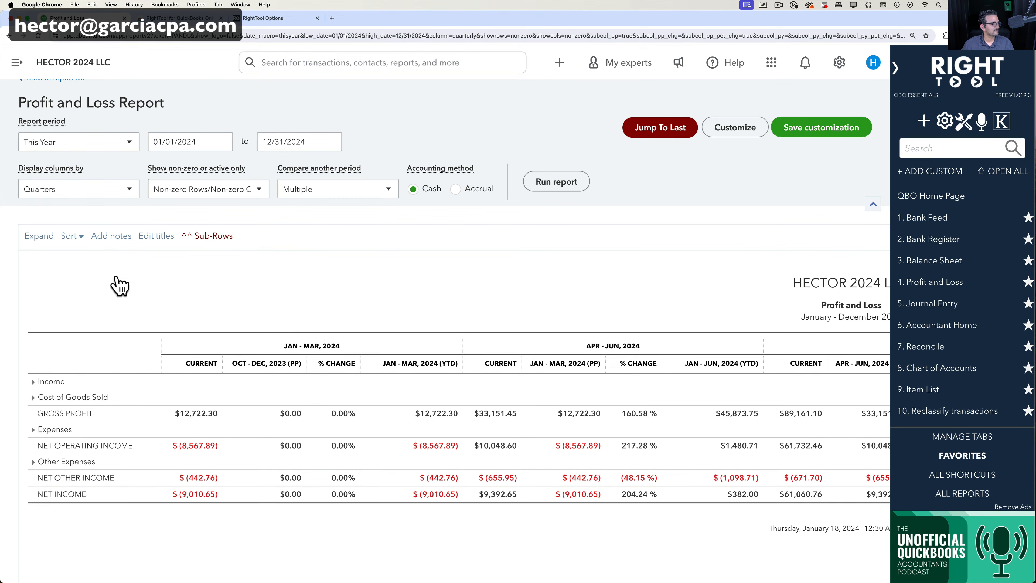
left_click(210, 239)
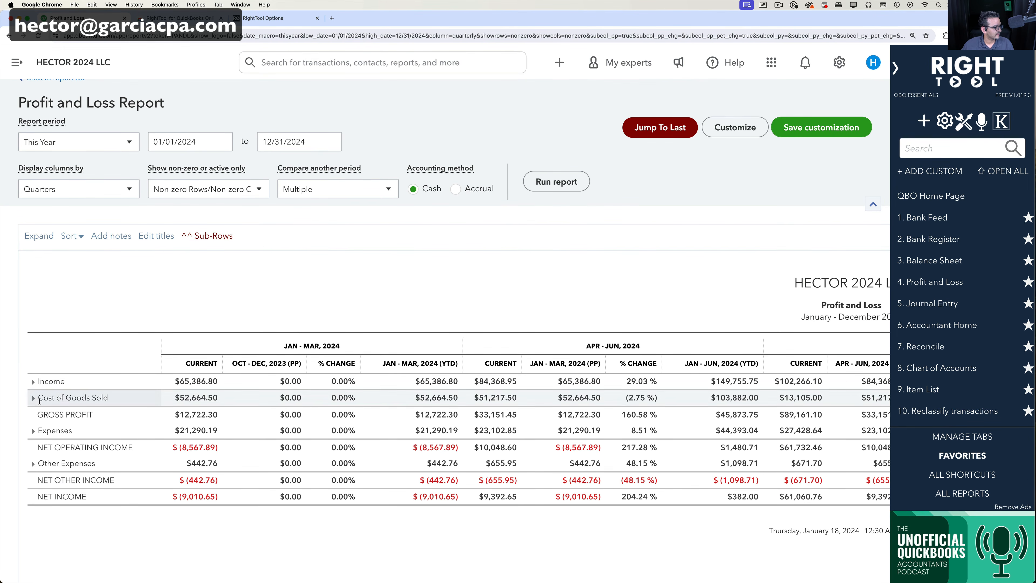
Step: Display the Profit and Loss columns by Customers and run the report again
left_click(56, 191)
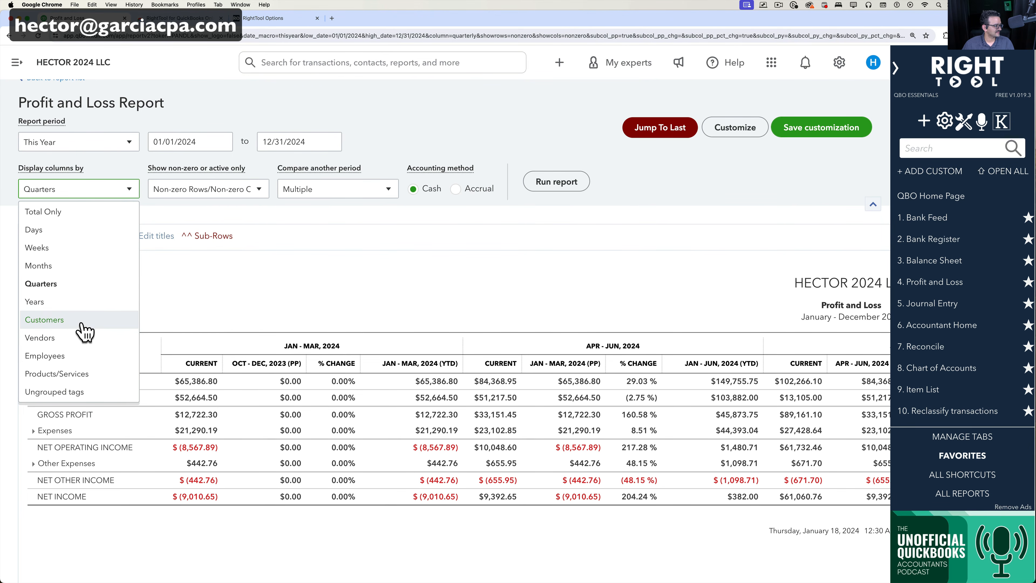
left_click(51, 319)
left_click(531, 186)
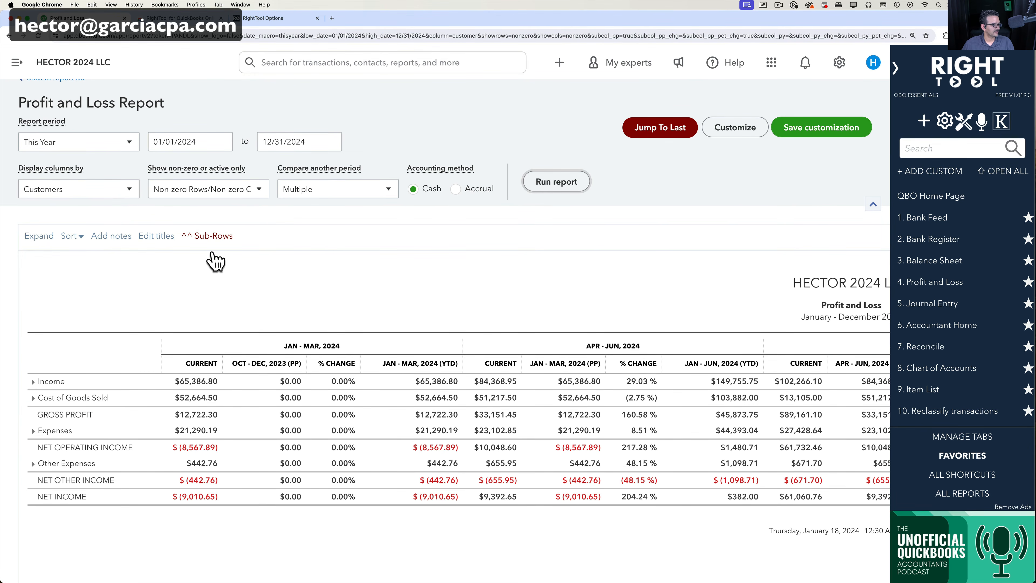
scroll(455, 337, "down", 5)
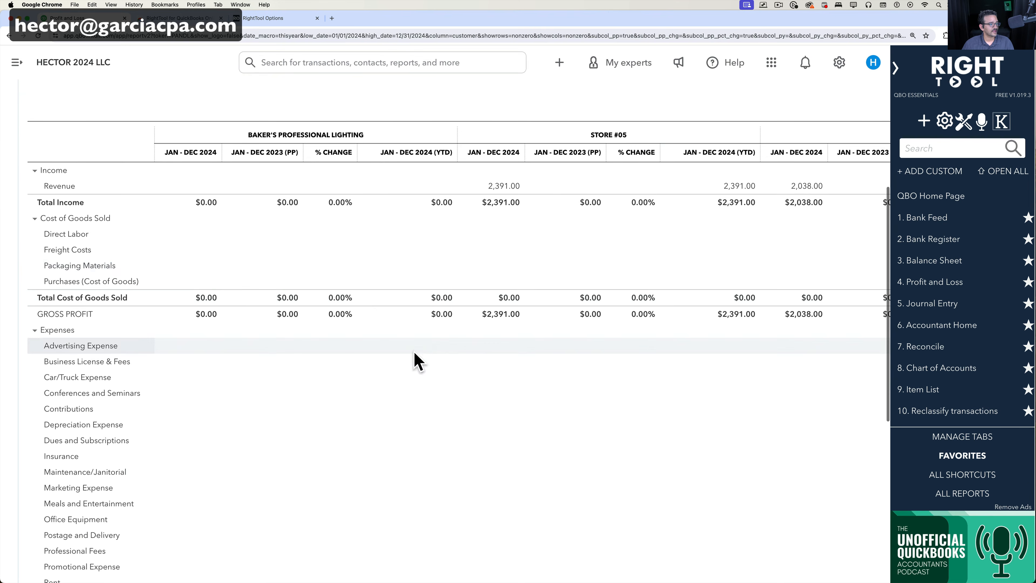
scroll(528, 282, "up", 5)
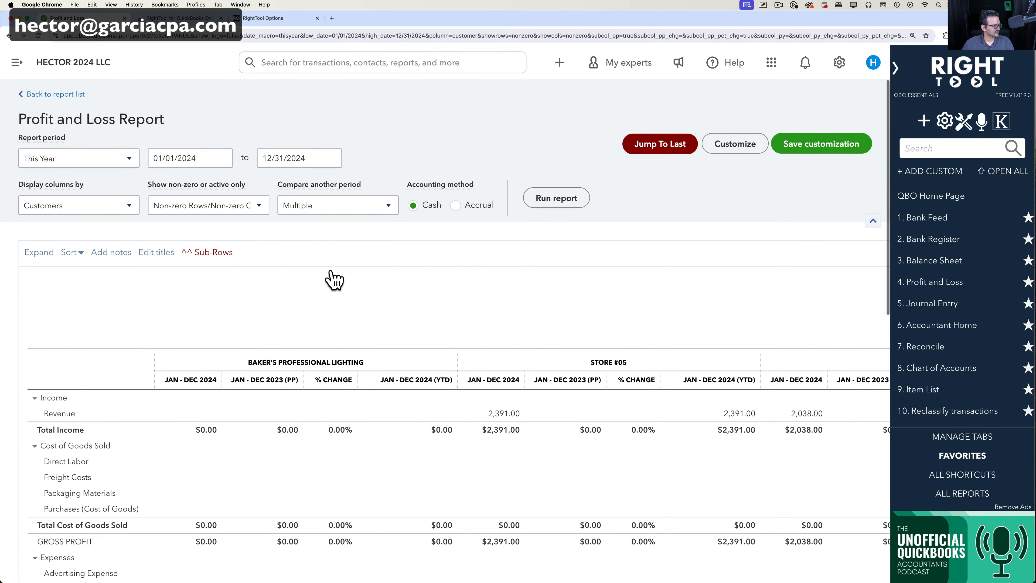
Step: Remove the Previous period and Year-to-date comparisons from the Profit and Loss report and rerun it
left_click(321, 208)
left_click(294, 237)
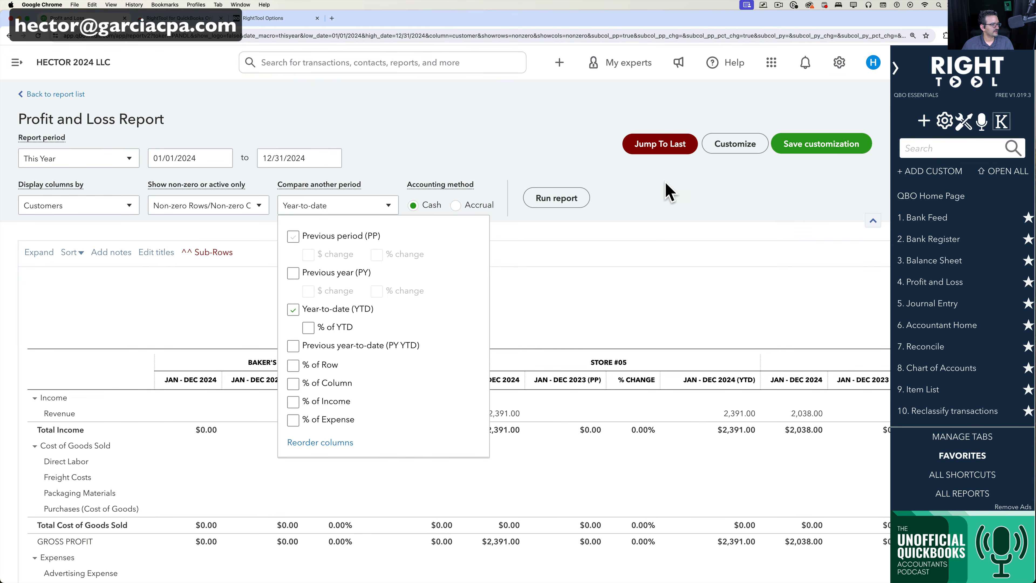
scroll(562, 203, "down", 4)
scroll(528, 199, "up", 4)
left_click(332, 213)
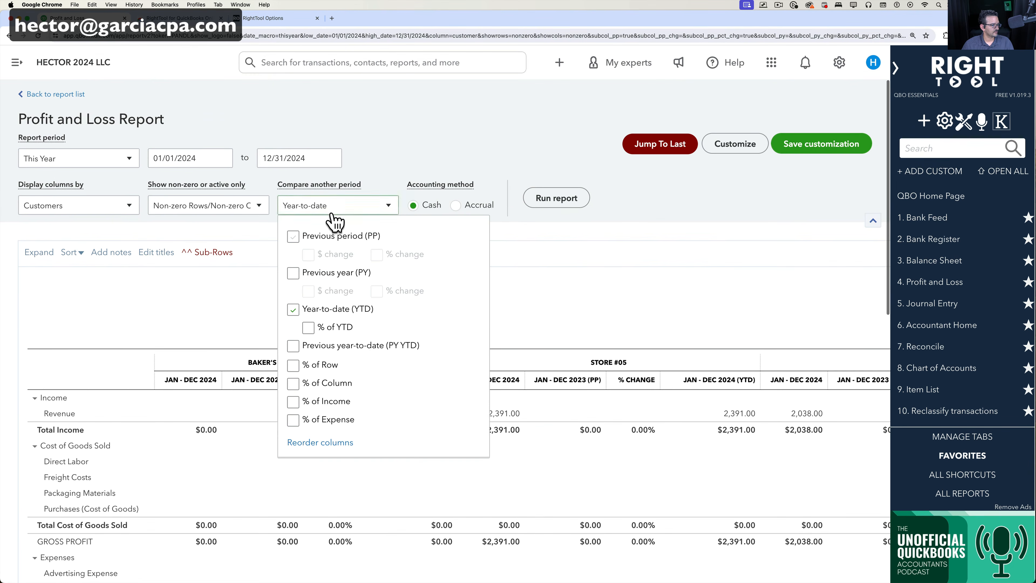
left_click(294, 309)
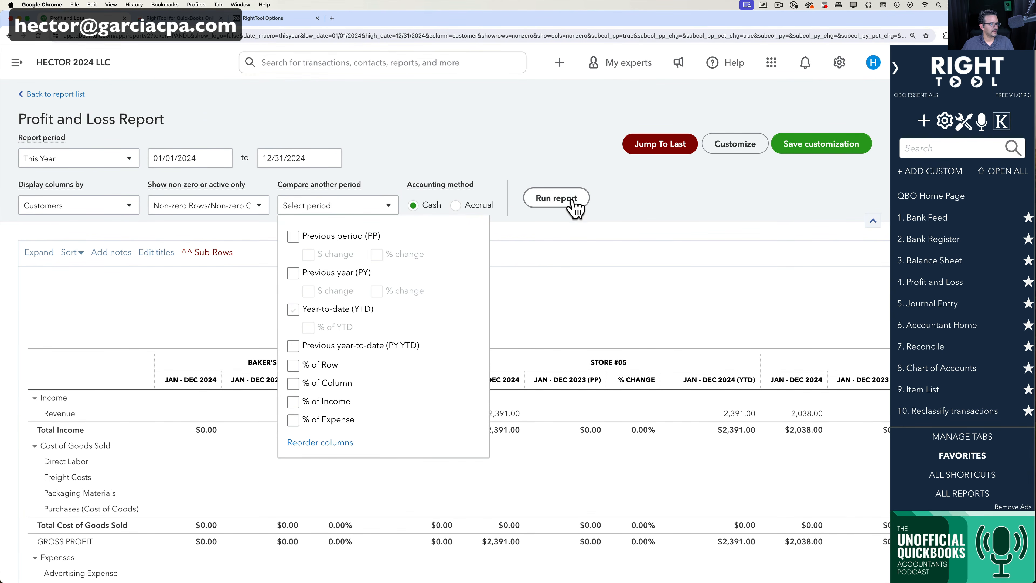
left_click(561, 201)
scroll(530, 265, "down", 4)
scroll(528, 293, "up", 5)
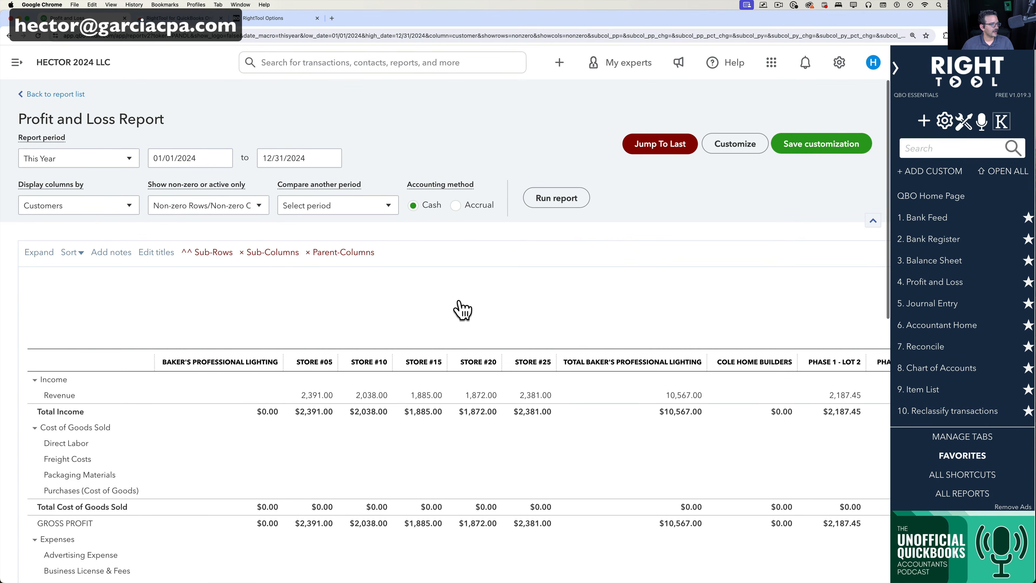
Step: Hide the report's sub-columns to consolidate each parent customer's jobs into one column, and look across all the customer columns
scroll(367, 302, "down", 2)
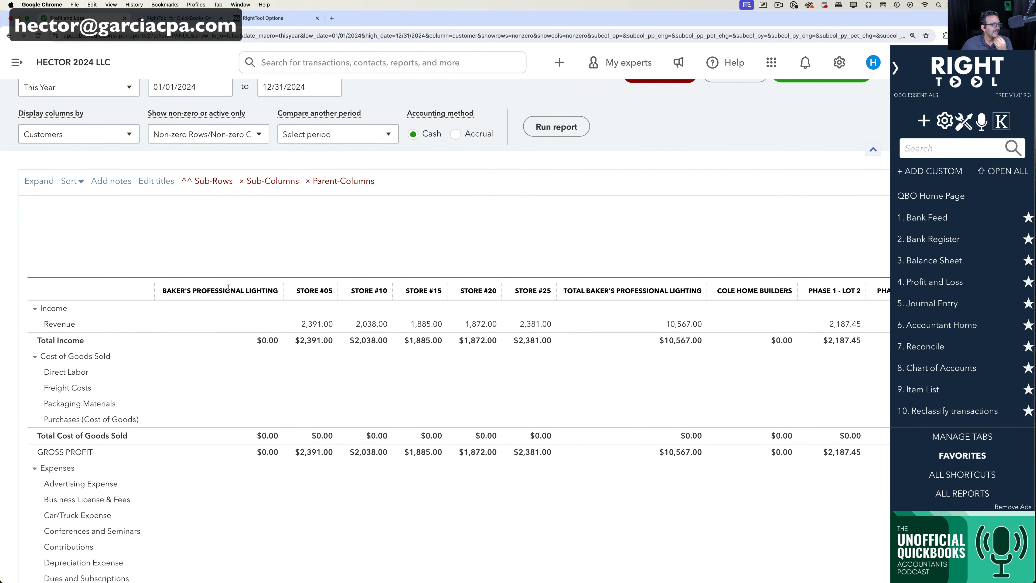
left_click_drag(617, 287, 699, 287)
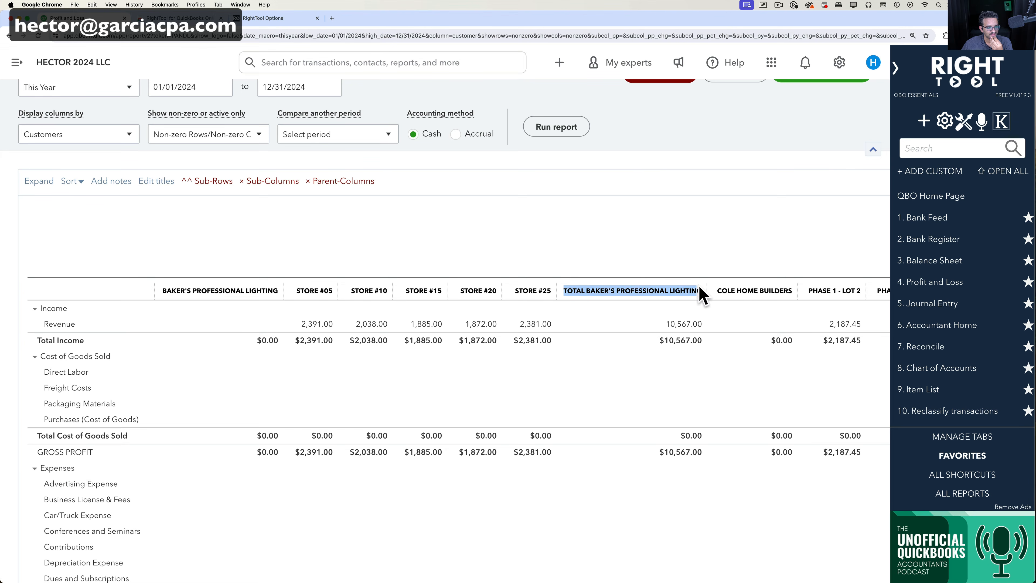
left_click(267, 183)
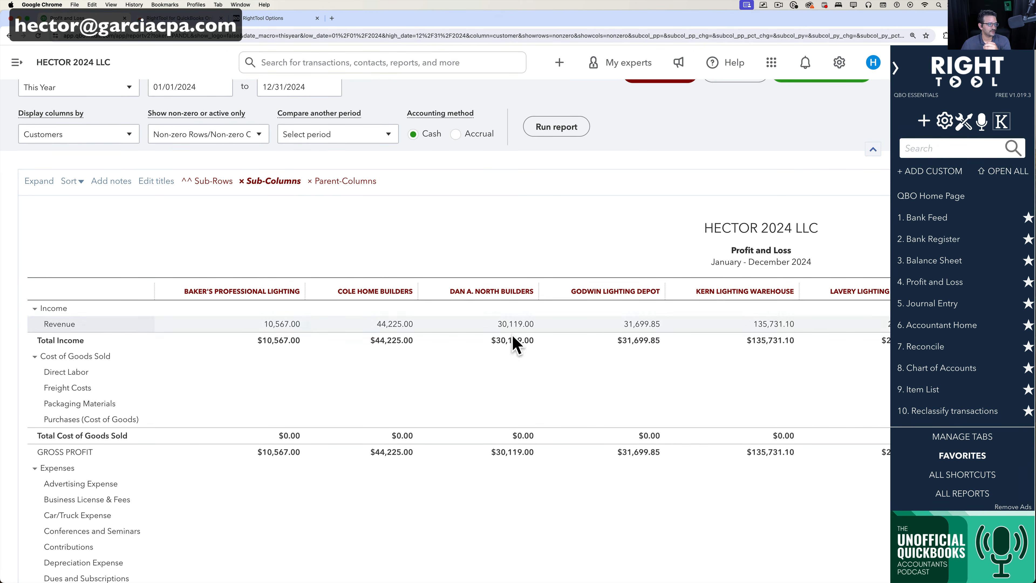
scroll(473, 394, "right", 15)
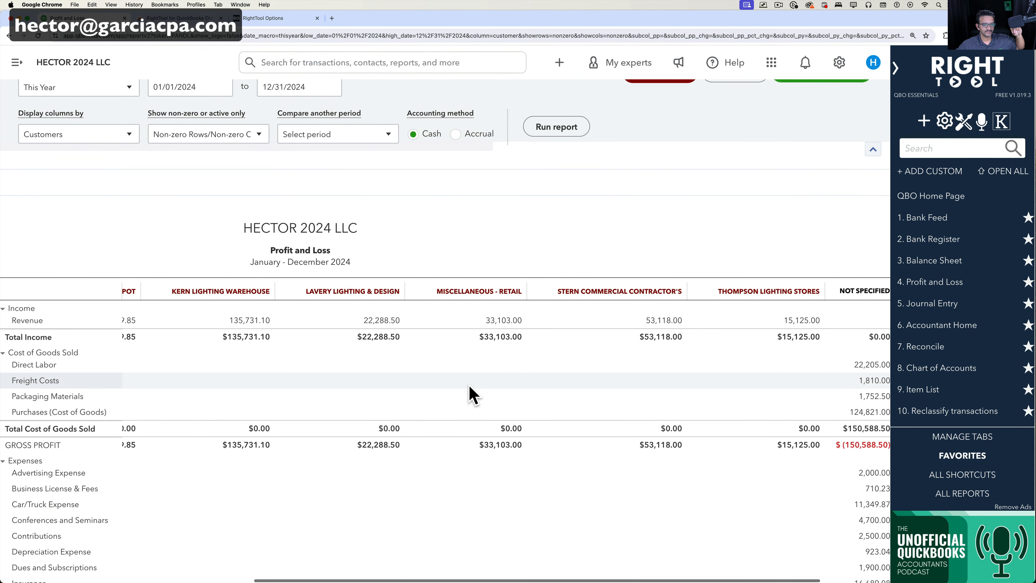
scroll(474, 394, "left", 15)
scroll(457, 385, "up", 2)
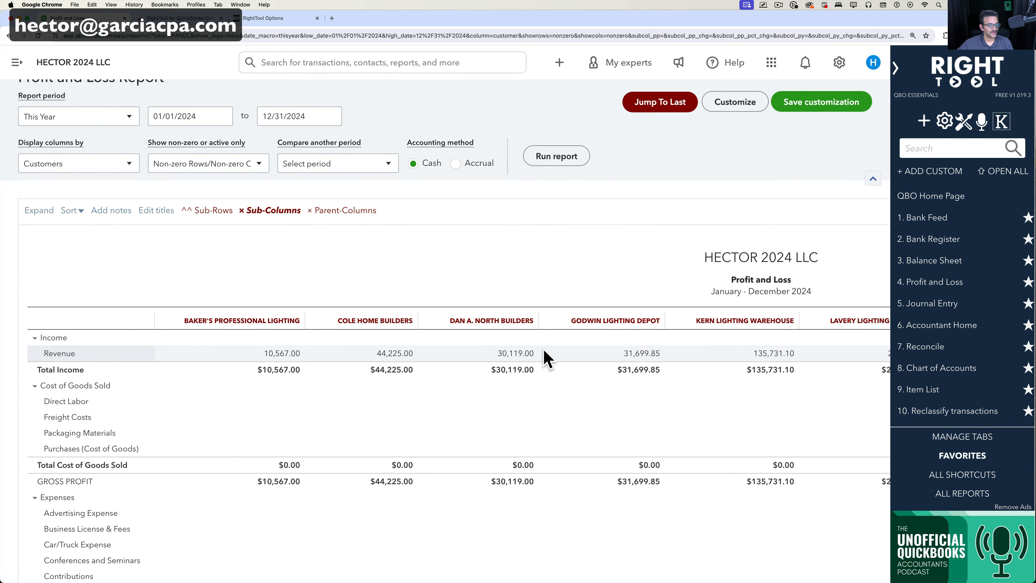
scroll(544, 359, "right", 15)
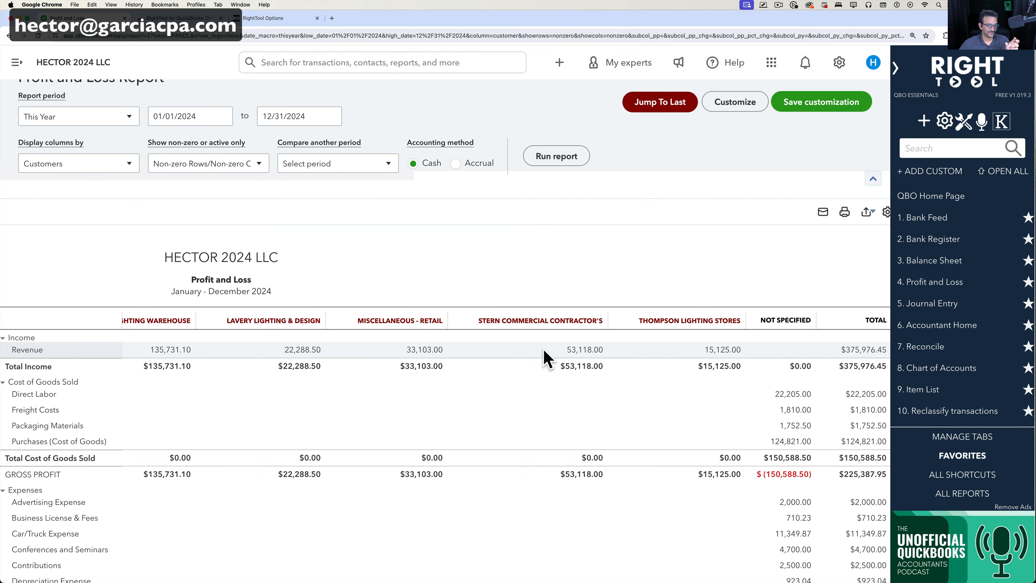
scroll(544, 359, "left", 15)
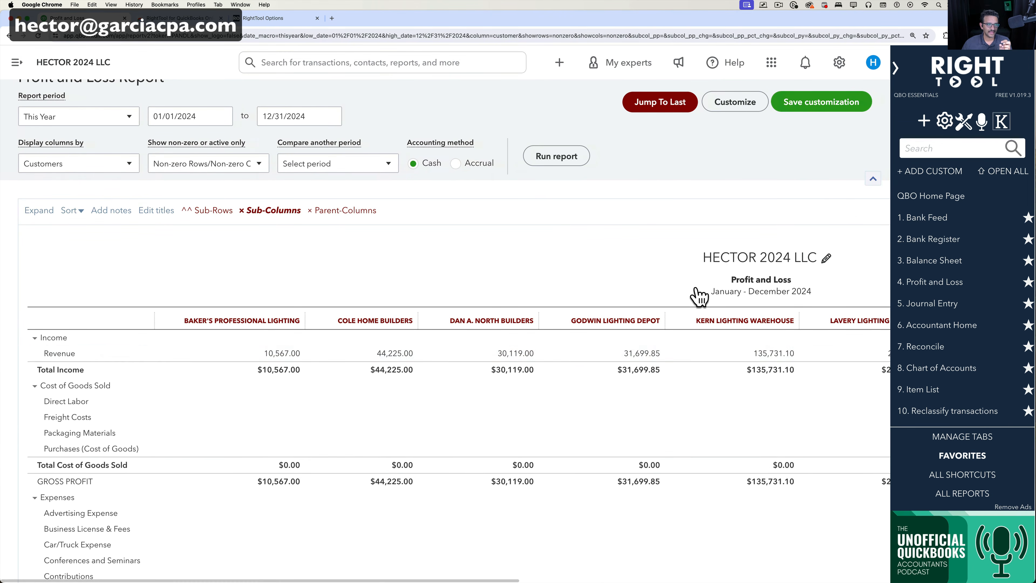
scroll(699, 296, "up", 2)
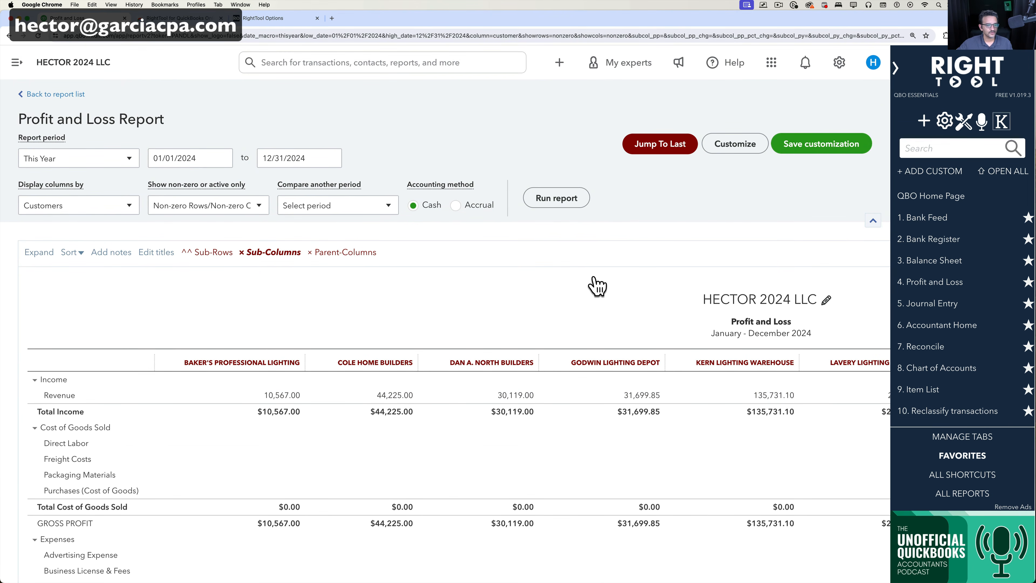
Step: Export the consolidated customer report to CSV and open the downloaded file in Excel to inspect its header rows
scroll(597, 286, "right", 15)
left_click(846, 253)
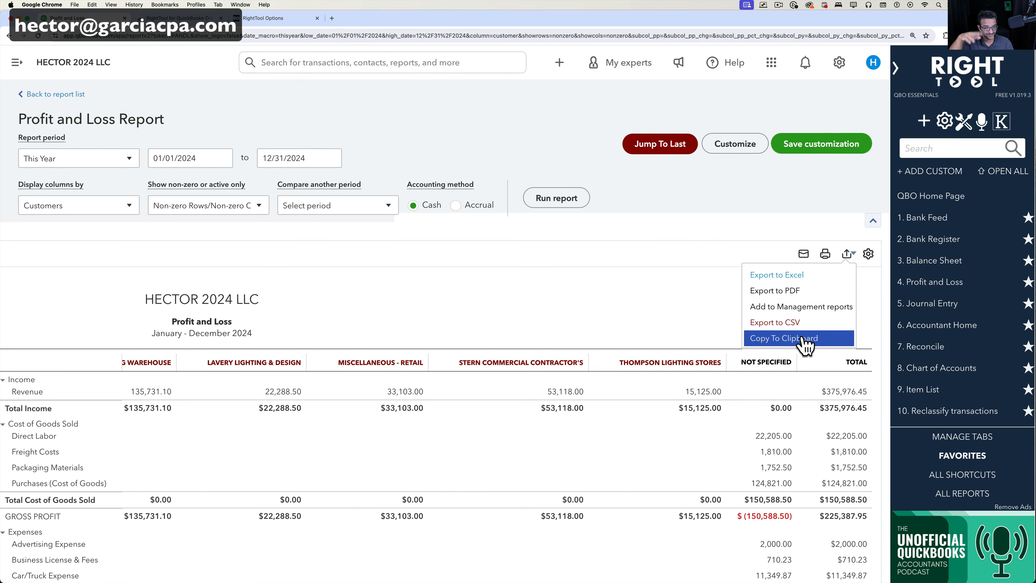
left_click(786, 322)
left_click(902, 53)
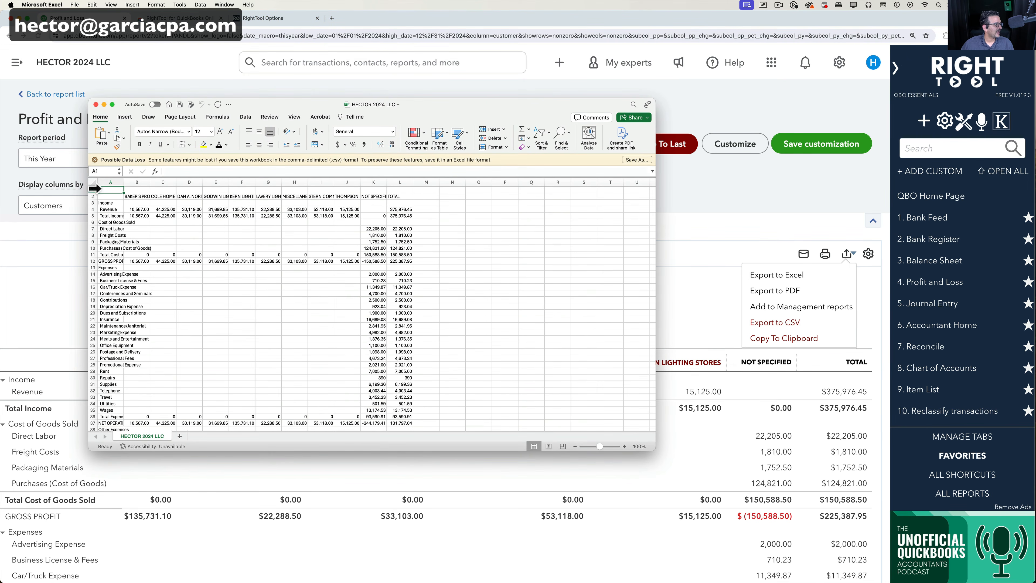
mouse_move(93, 190)
left_mouse_down()
mouse_move(89, 207)
mouse_move(88, 191)
left_mouse_up()
left_click(181, 247)
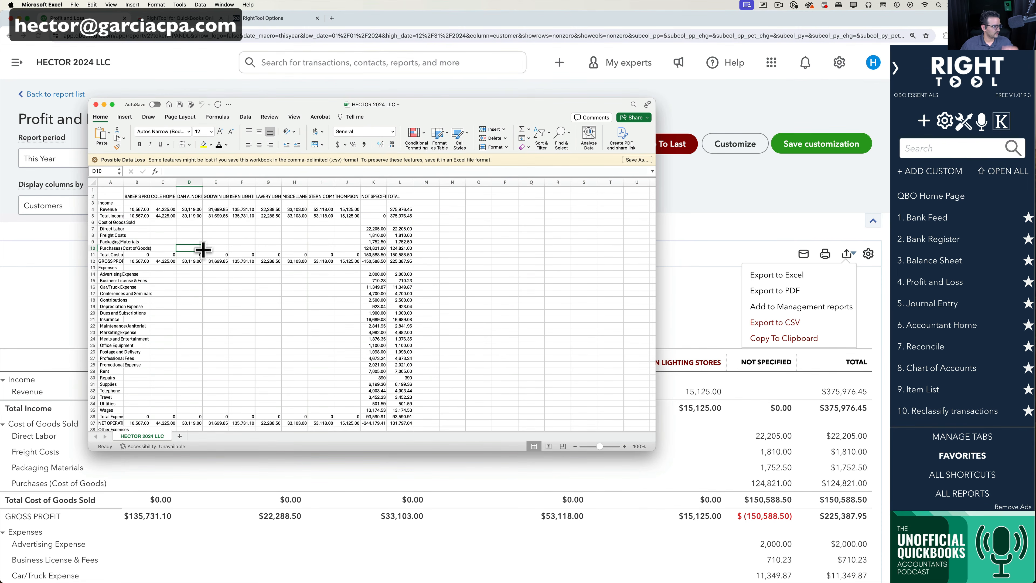
Step: Finish checking the exported CSV in Excel, close the workbook and return to the Profit and Loss report in Chrome
scroll(202, 283, "down", 1)
scroll(221, 280, "up", 1)
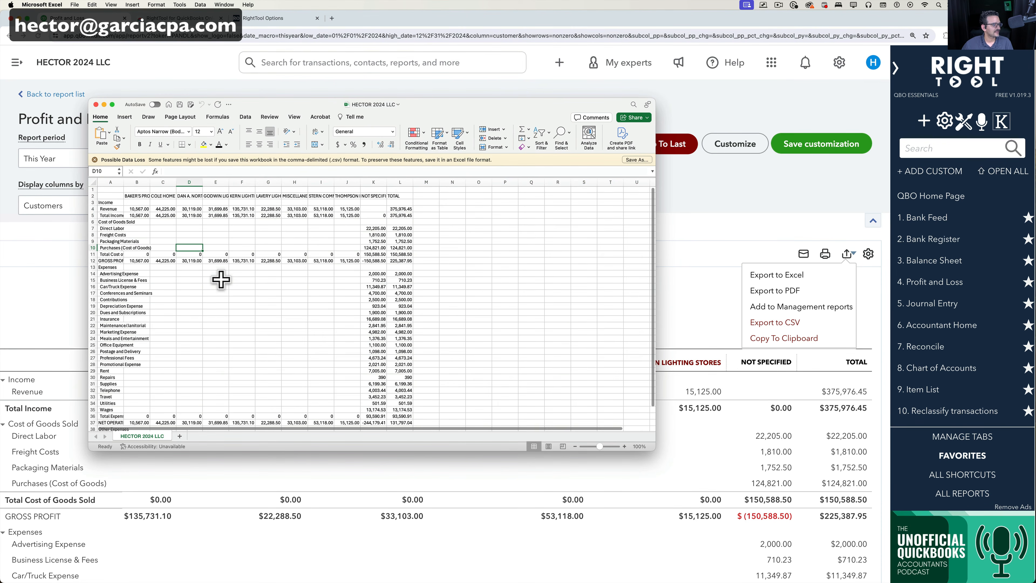
left_click(96, 105)
left_click(853, 252)
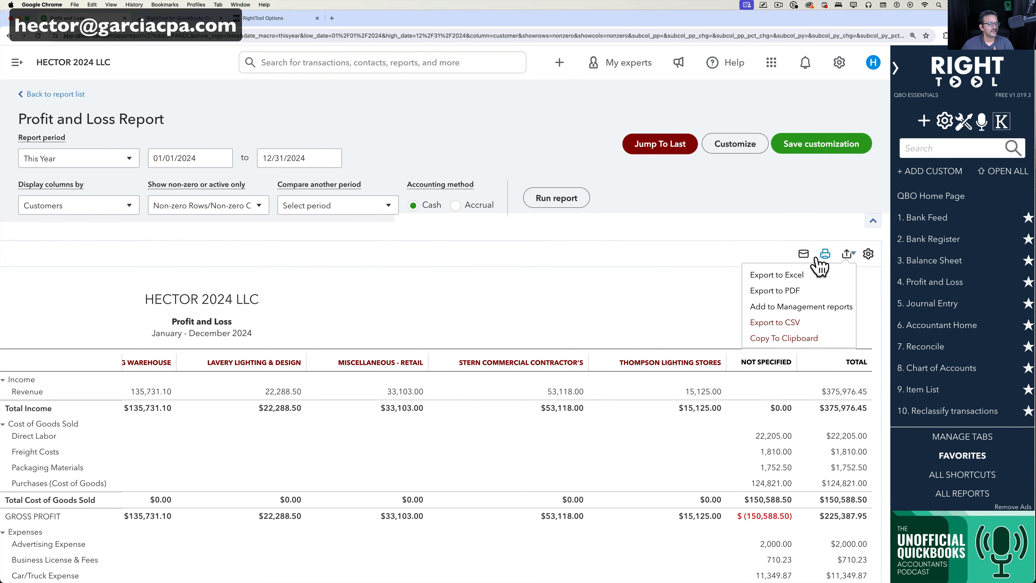
Step: Collapse the Profit and Loss sub-rows and switch from hiding sub-columns to hiding parent columns so individual jobs are shown
scroll(502, 508, "left", 12)
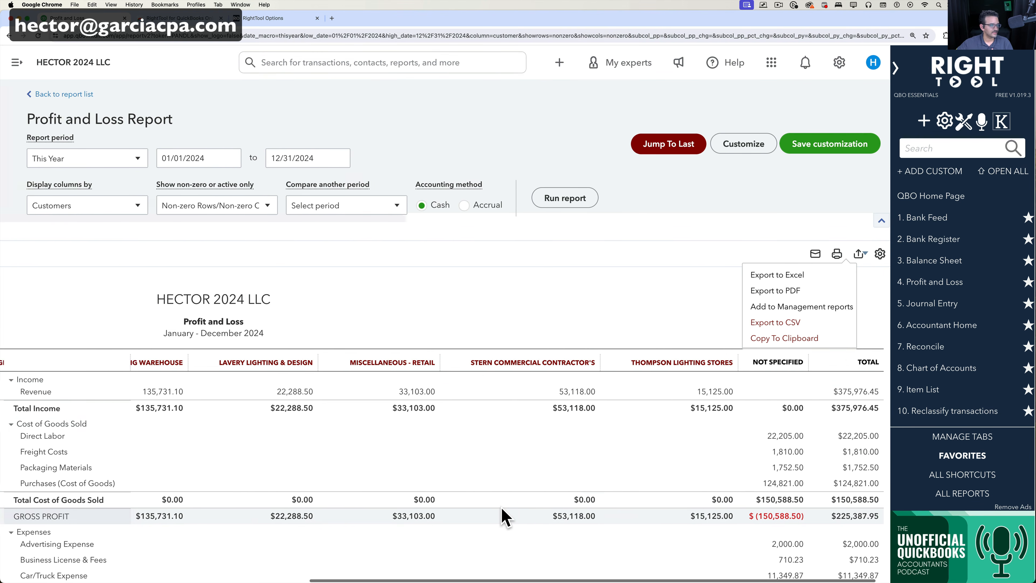
left_click(213, 255)
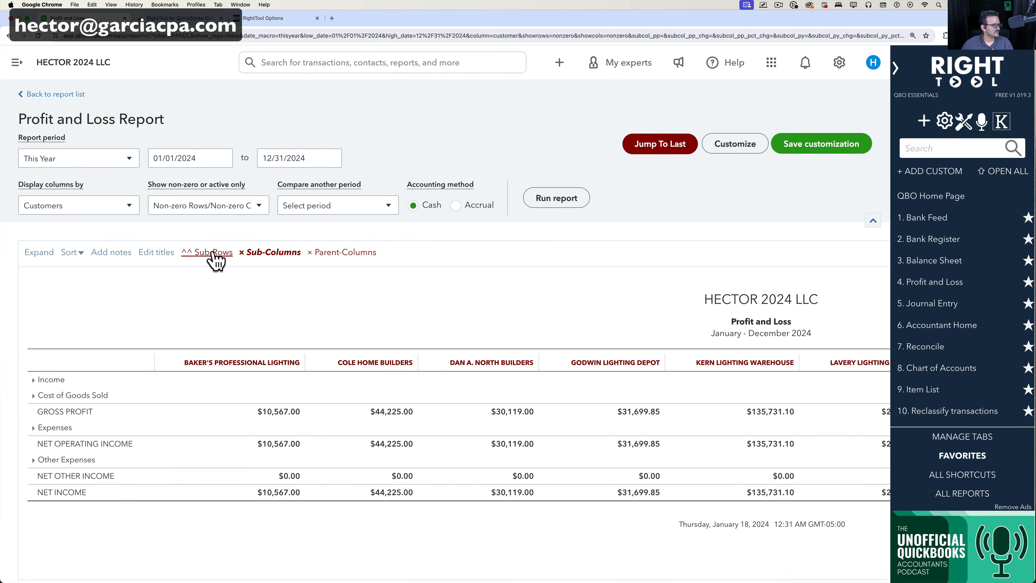
left_click(272, 254)
left_click(272, 254)
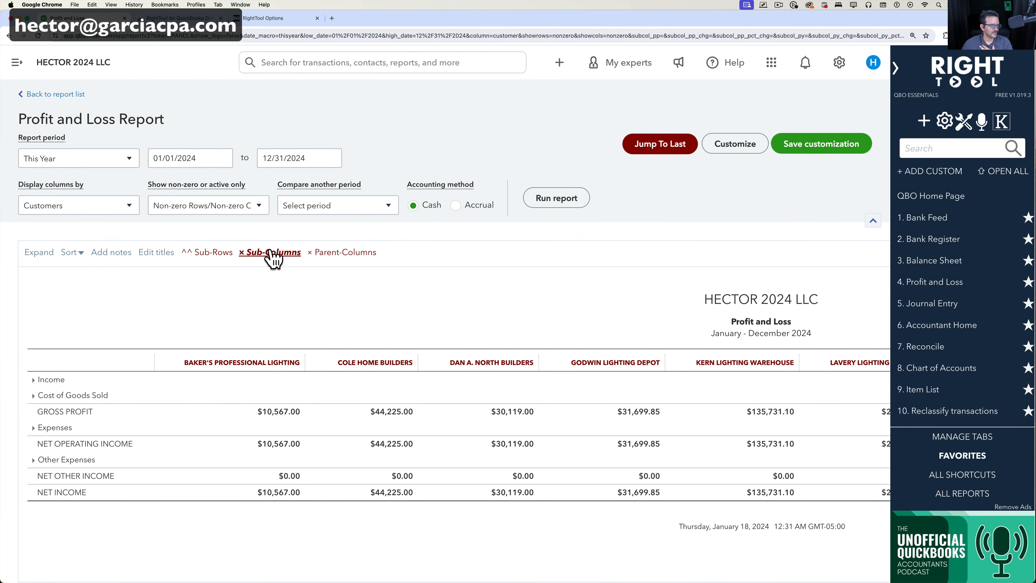
left_click(334, 256)
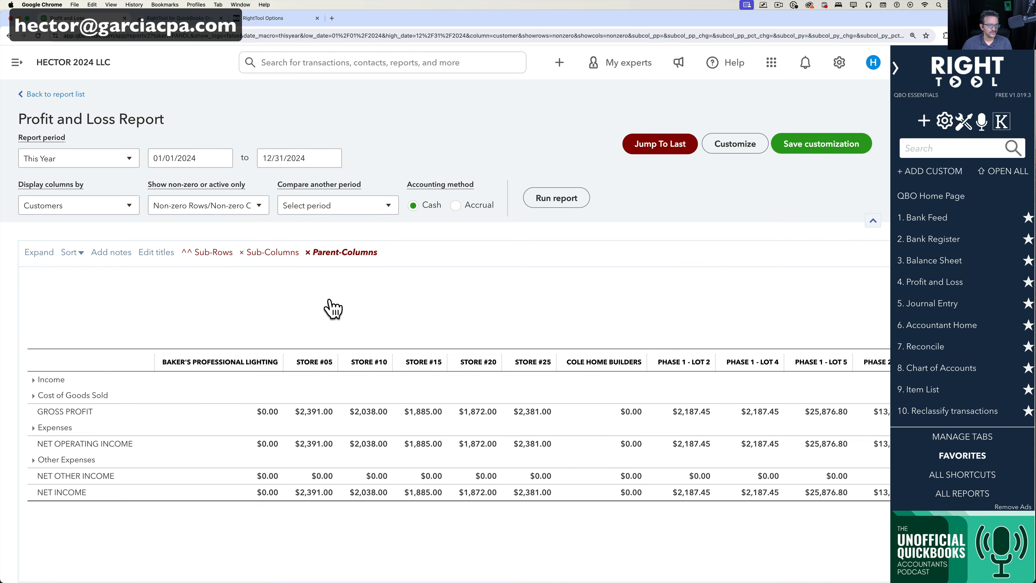
Step: Display the Profit and Loss columns by Total Only and run the report again
left_click(51, 210)
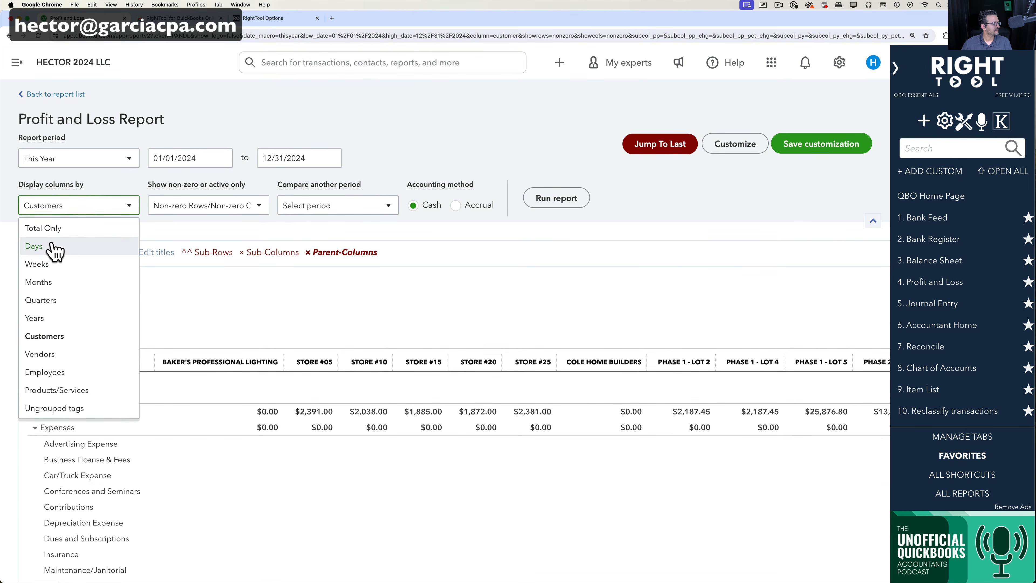
left_click(55, 230)
left_click(583, 198)
scroll(612, 251, "down", 4)
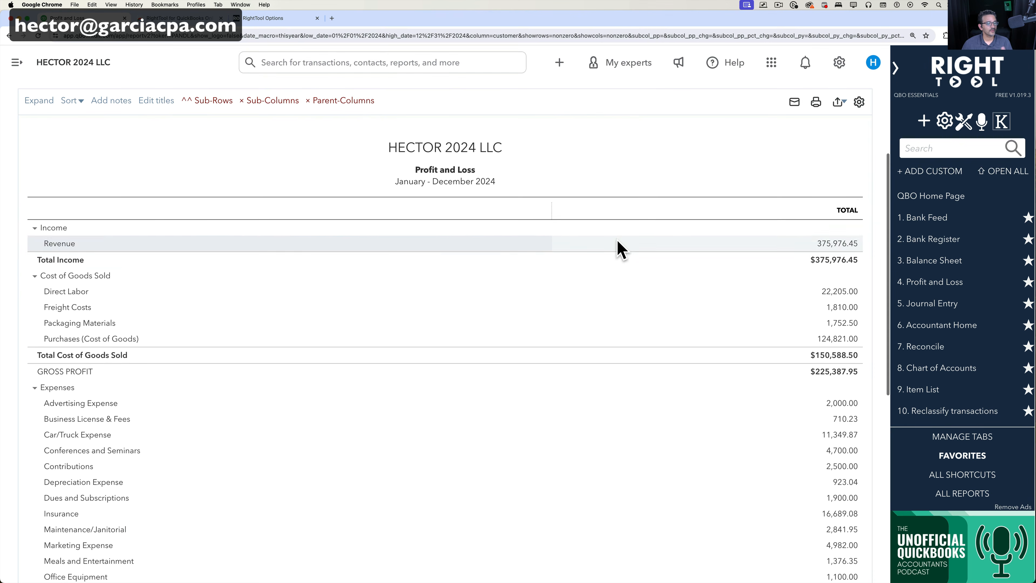
Step: Open the Dues and Subscriptions total's transaction report in a new tab, view it, and close that tab
scroll(753, 377, "down", 1)
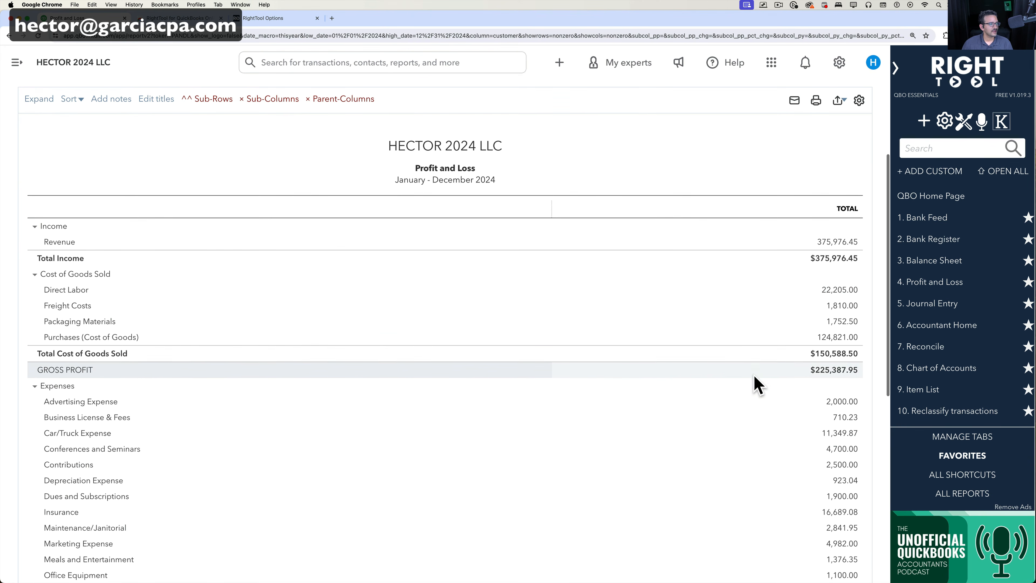
scroll(840, 465, "down", 3)
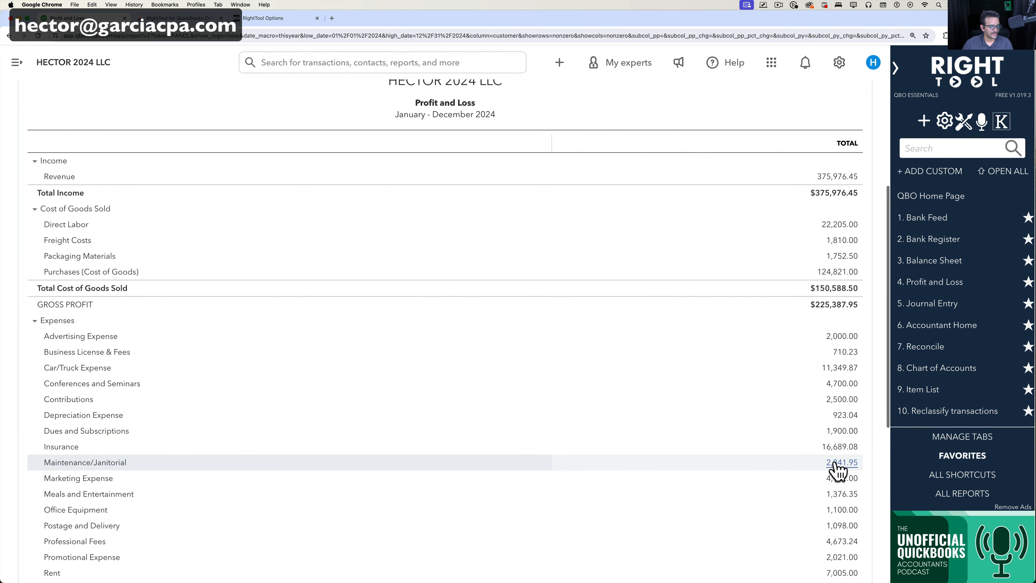
right_click(840, 432)
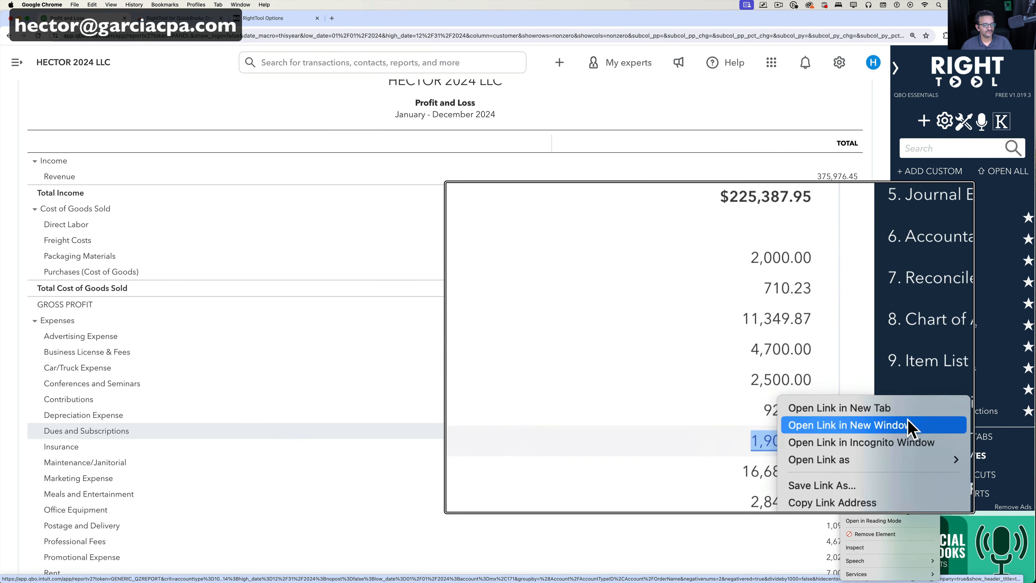
left_click(893, 414)
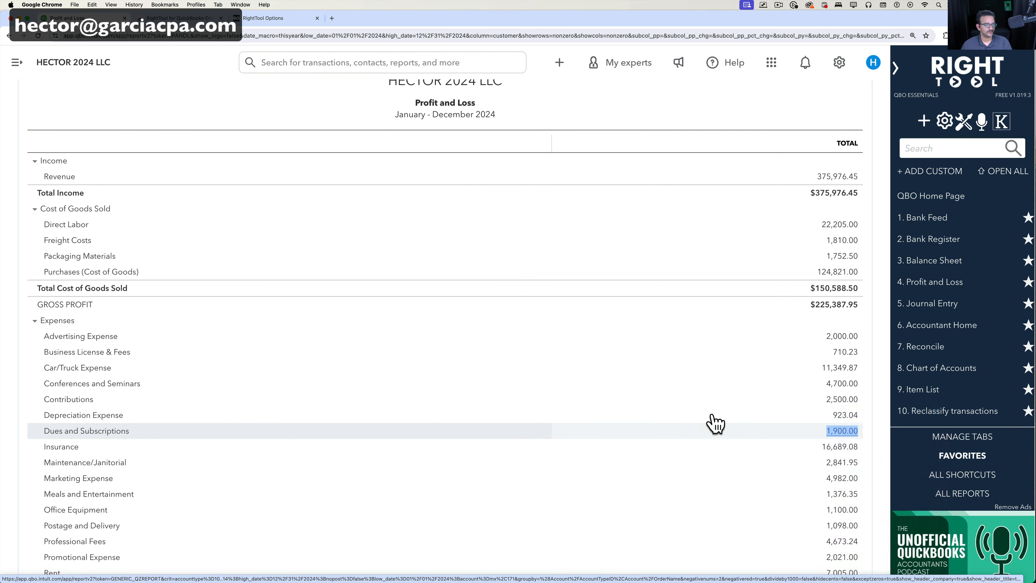
left_click(163, 19)
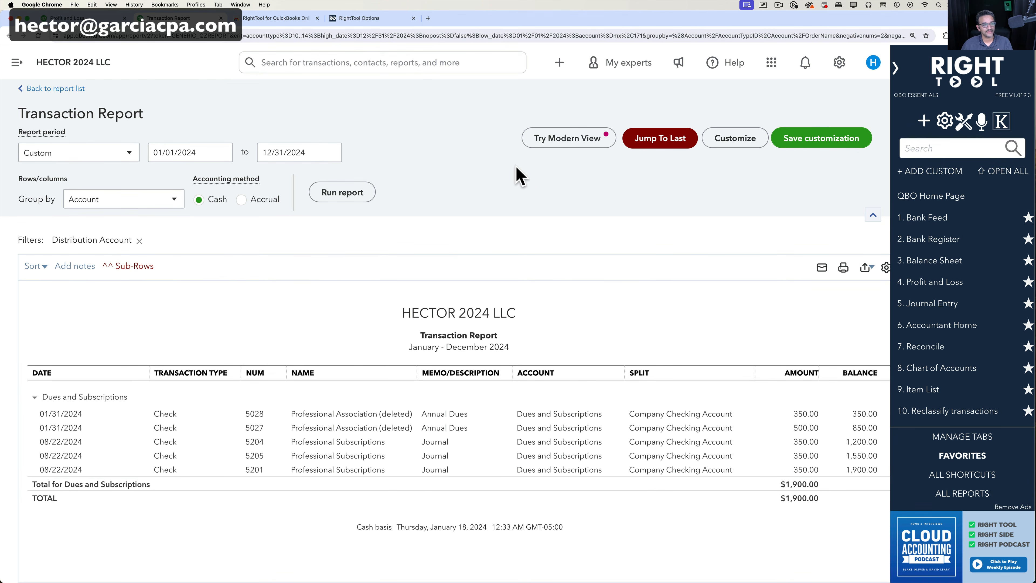
key("super+w")
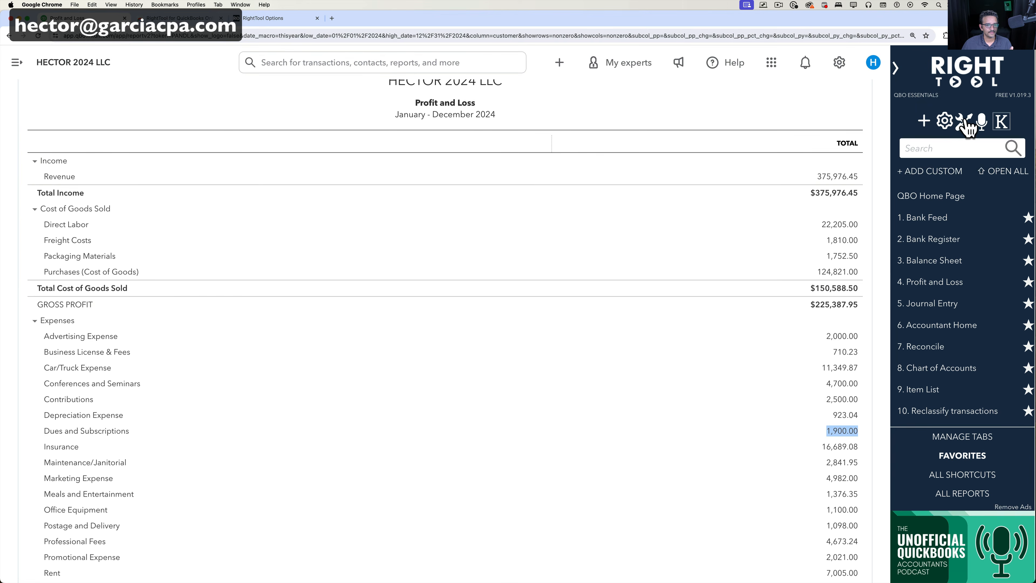
Step: Turn off Auto Switch to Classic View in RightTool's Classic Reports settings, then save and refresh all QBO tabs
left_click(964, 121)
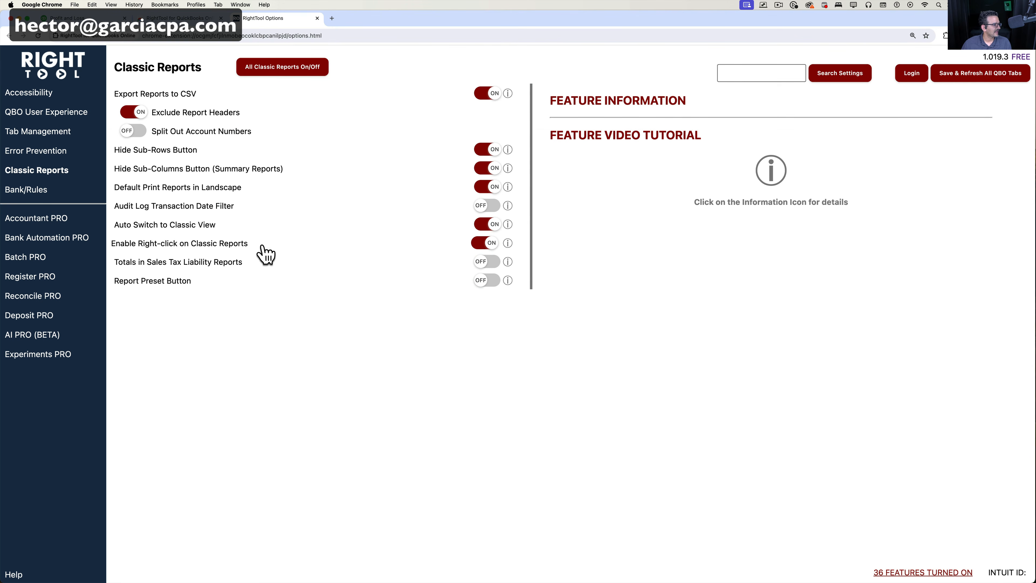
left_click(489, 224)
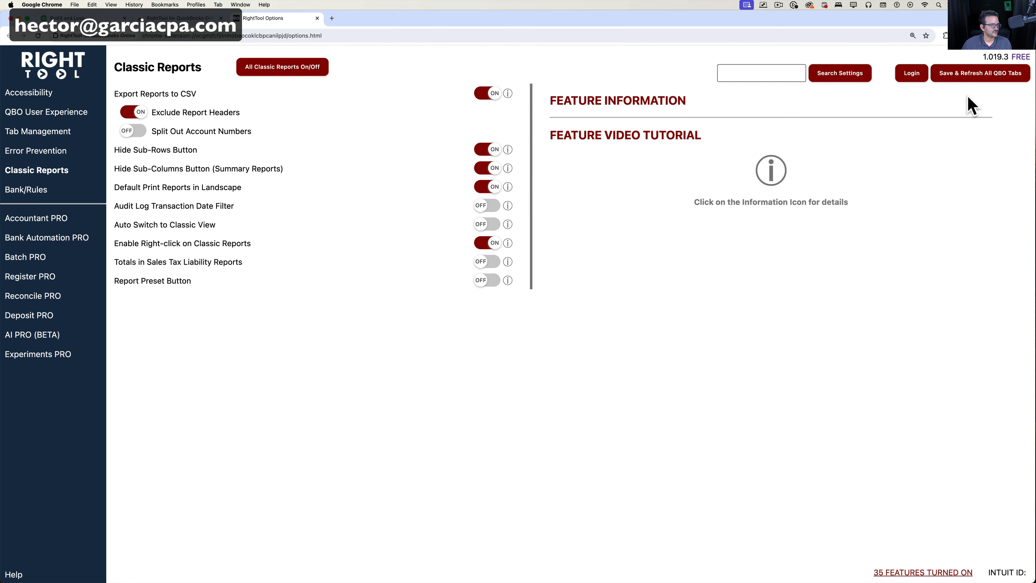
left_click(980, 75)
Step: Drill down into the Direct Labor total on the refreshed Profit and Loss to open its Transaction Report
scroll(643, 375, "down", 8)
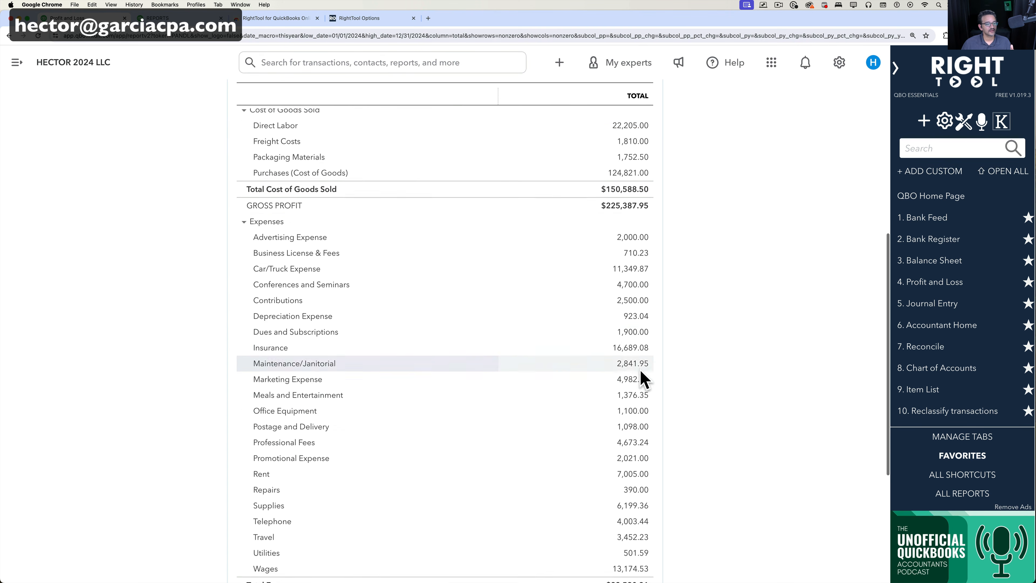
scroll(627, 340, "up", 6)
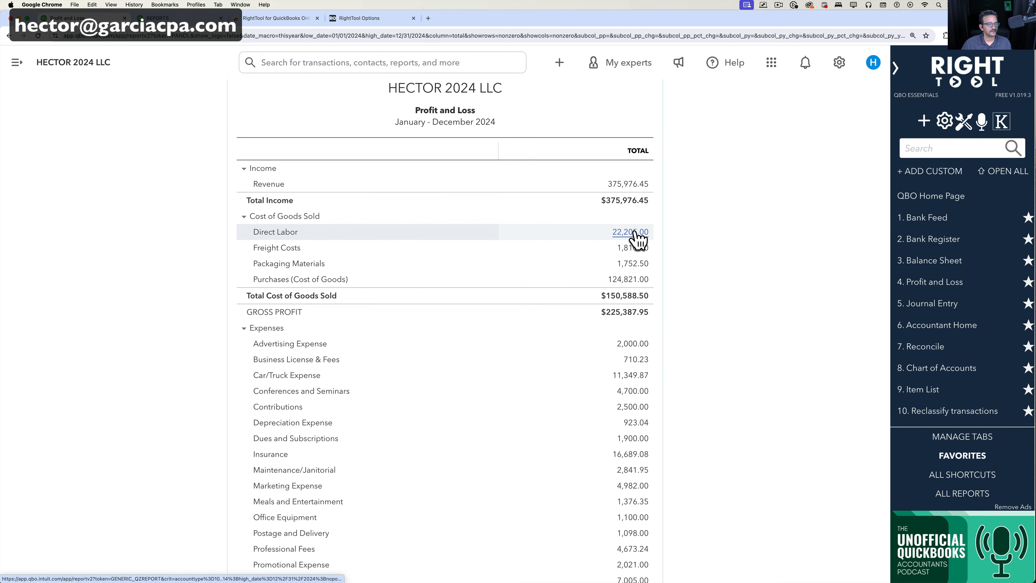
left_click(636, 234)
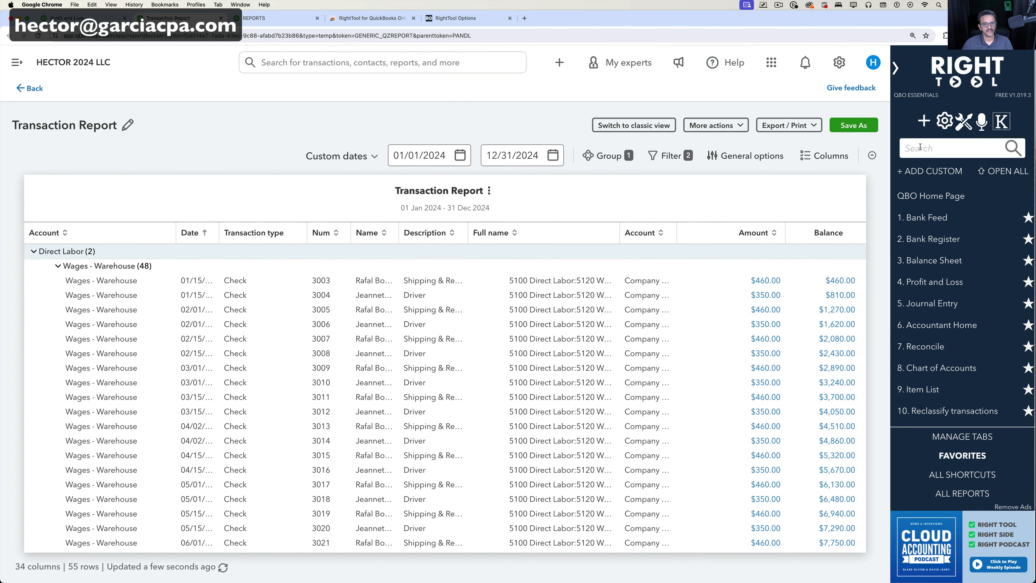
Step: Review the Enable Right-click on Classic Reports option in the RightTool settings and return to the Profit and Loss report
left_click(944, 121)
left_click(487, 243)
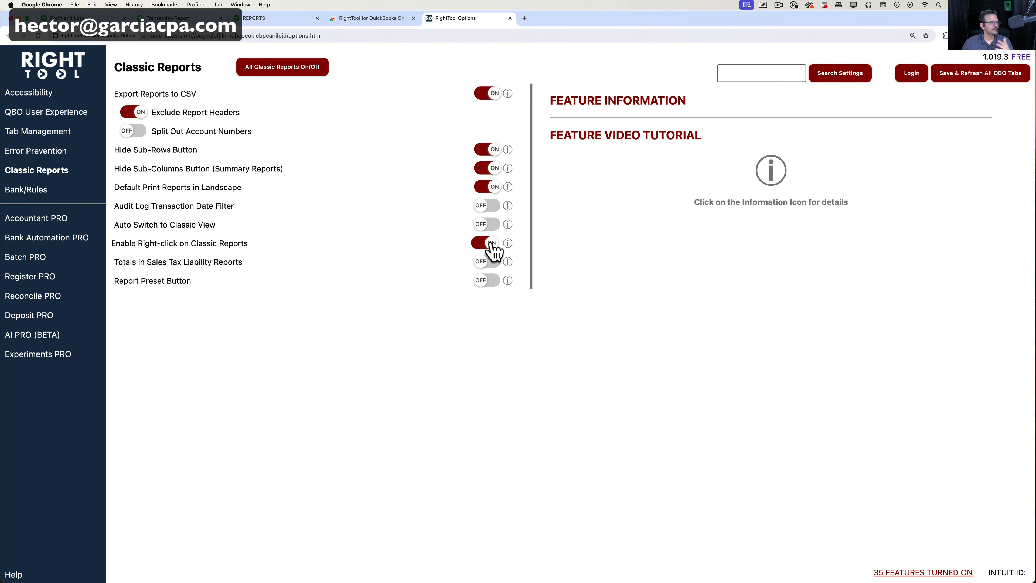
left_click(86, 19)
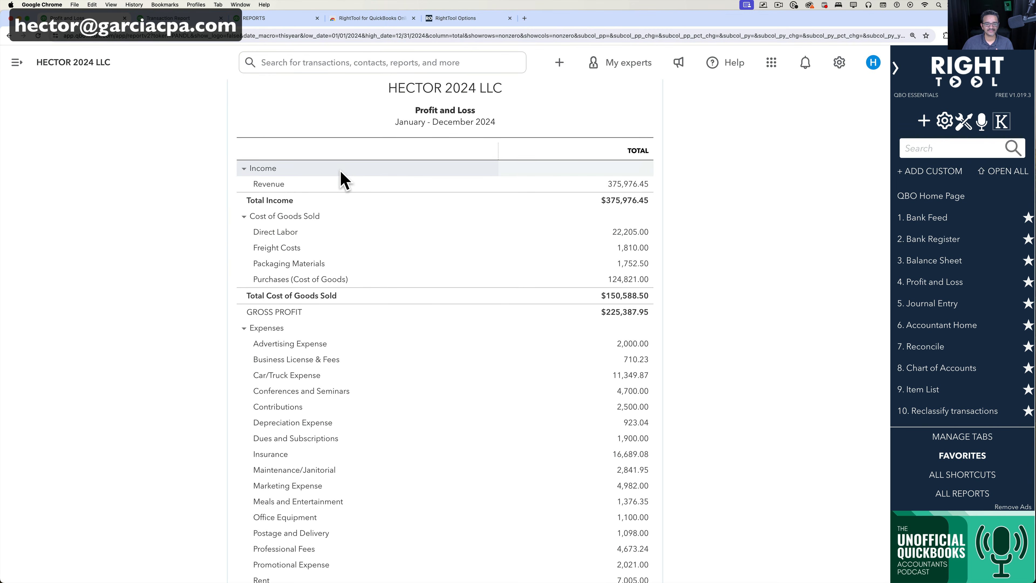